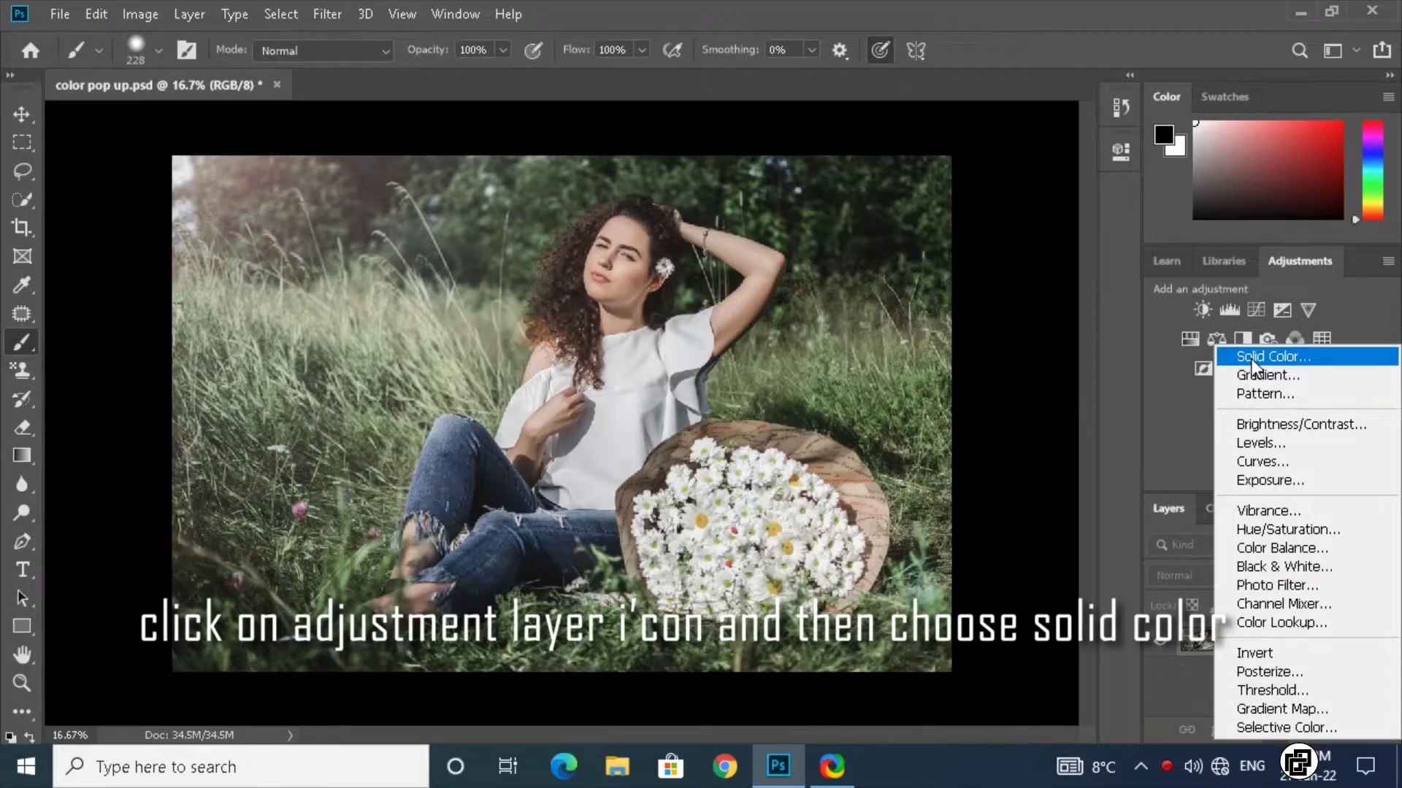
Add a black Solid Color fill layer and invert its mask so the fill is hidden
left_click(1251, 358)
left_click(992, 352)
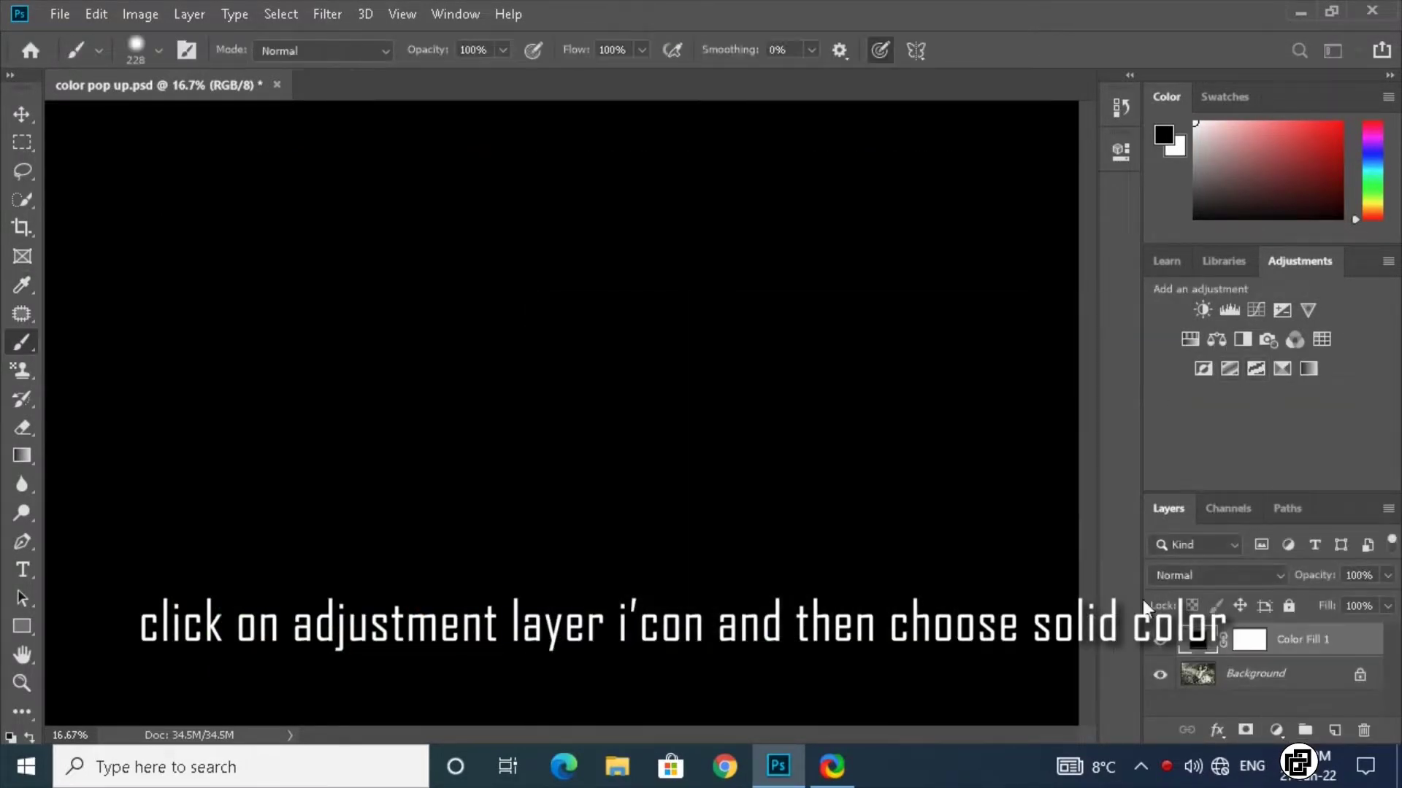
left_click(1247, 641)
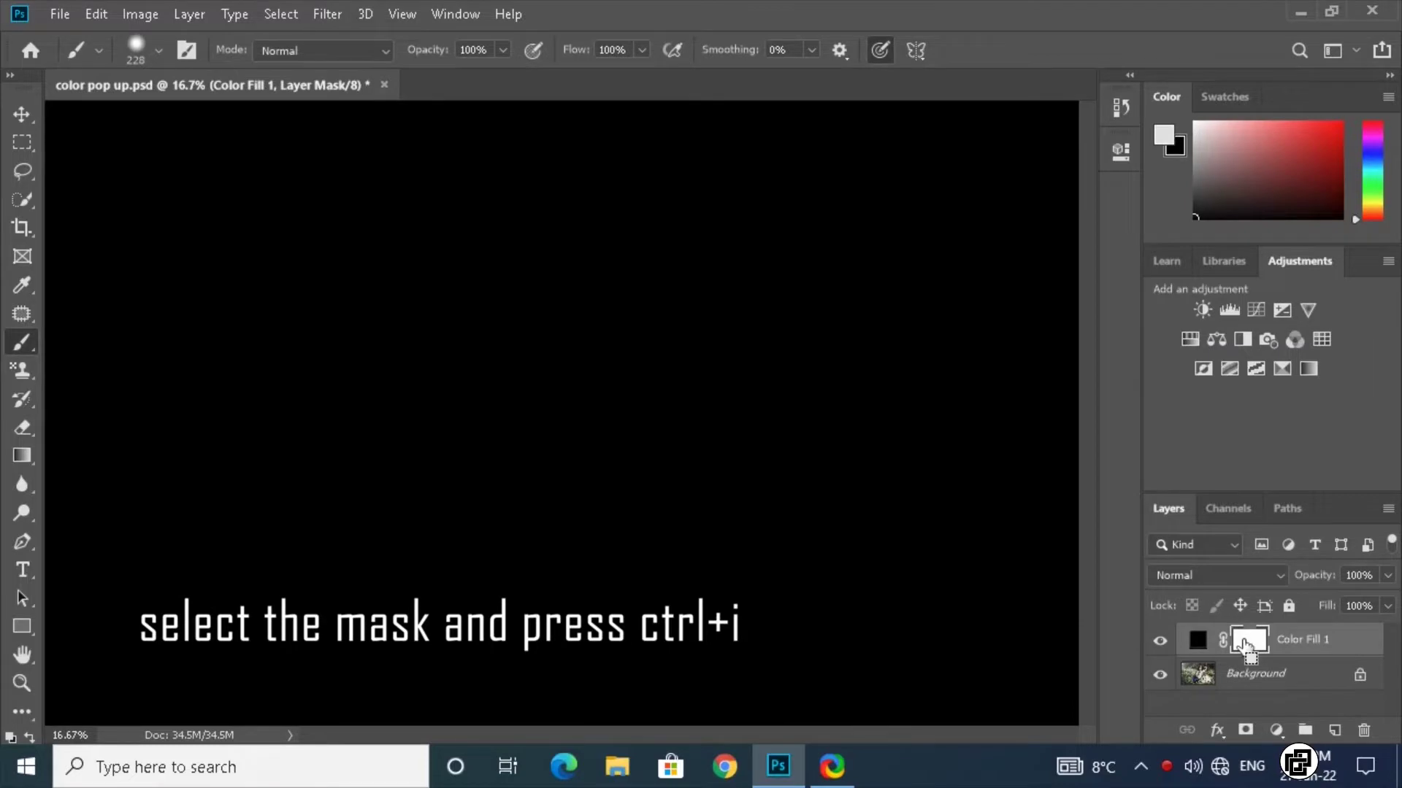
key("ctrl+i")
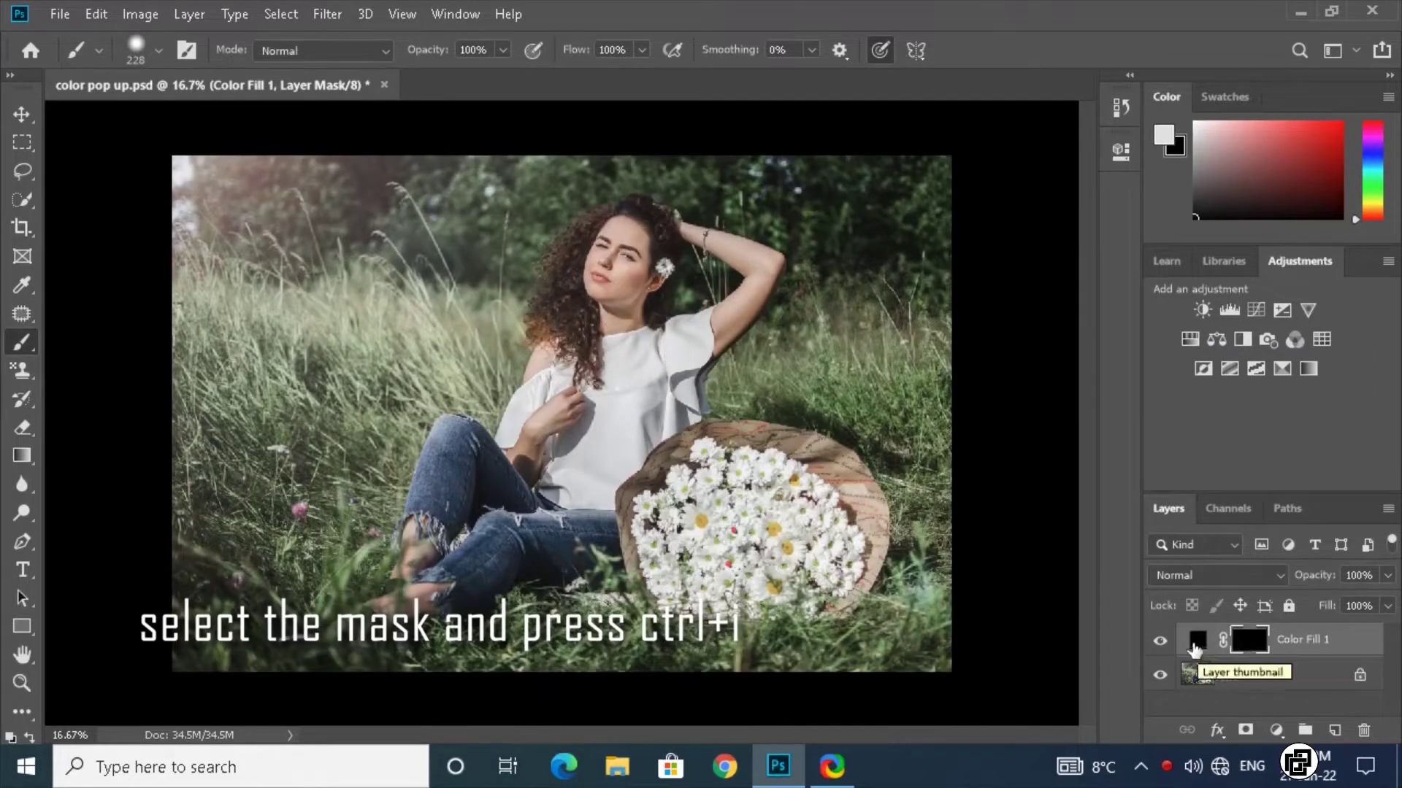
left_click(1197, 641)
Set Color Fill 1 to grass-sampled green #96b184 in Soft Light and start painting the grass edge
double_click(1196, 642)
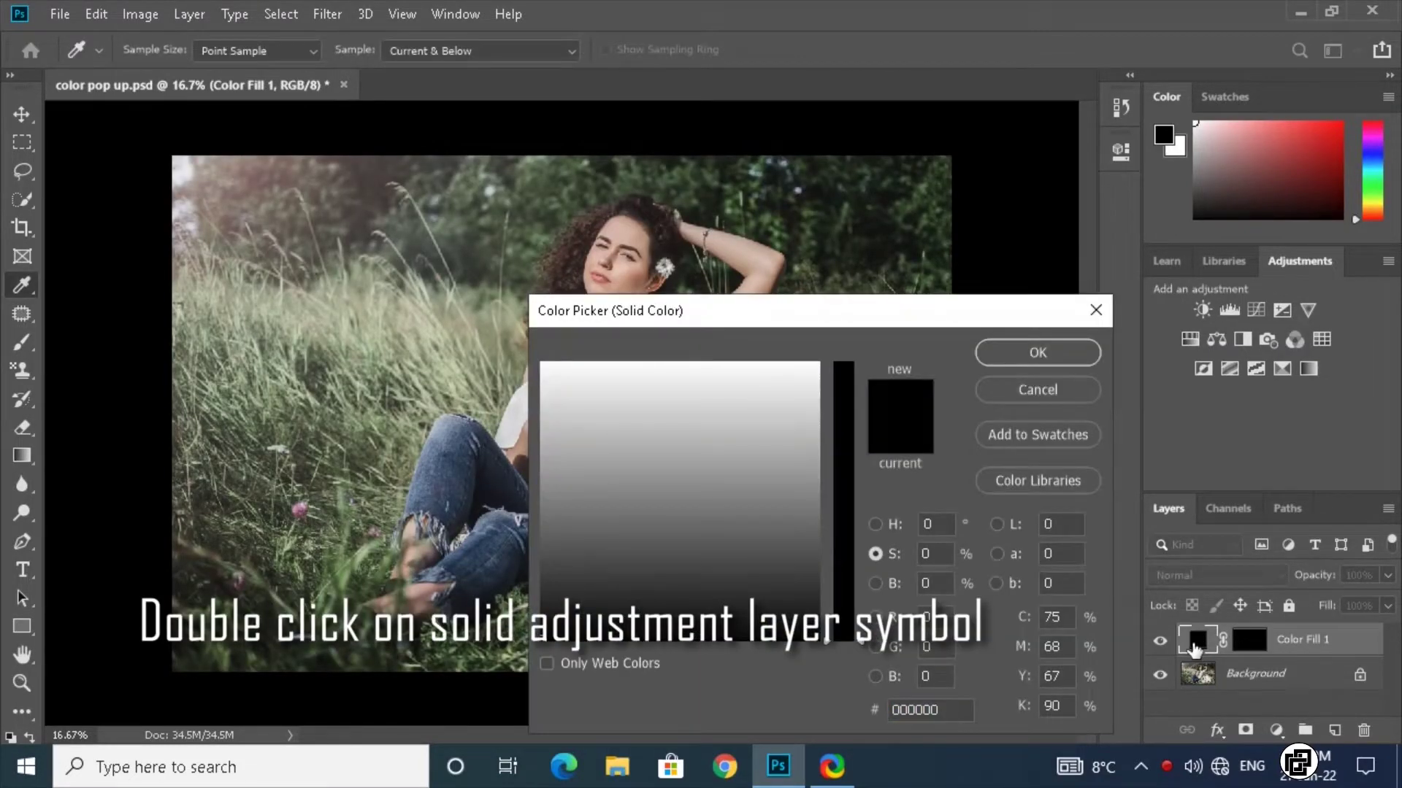
left_click(293, 554)
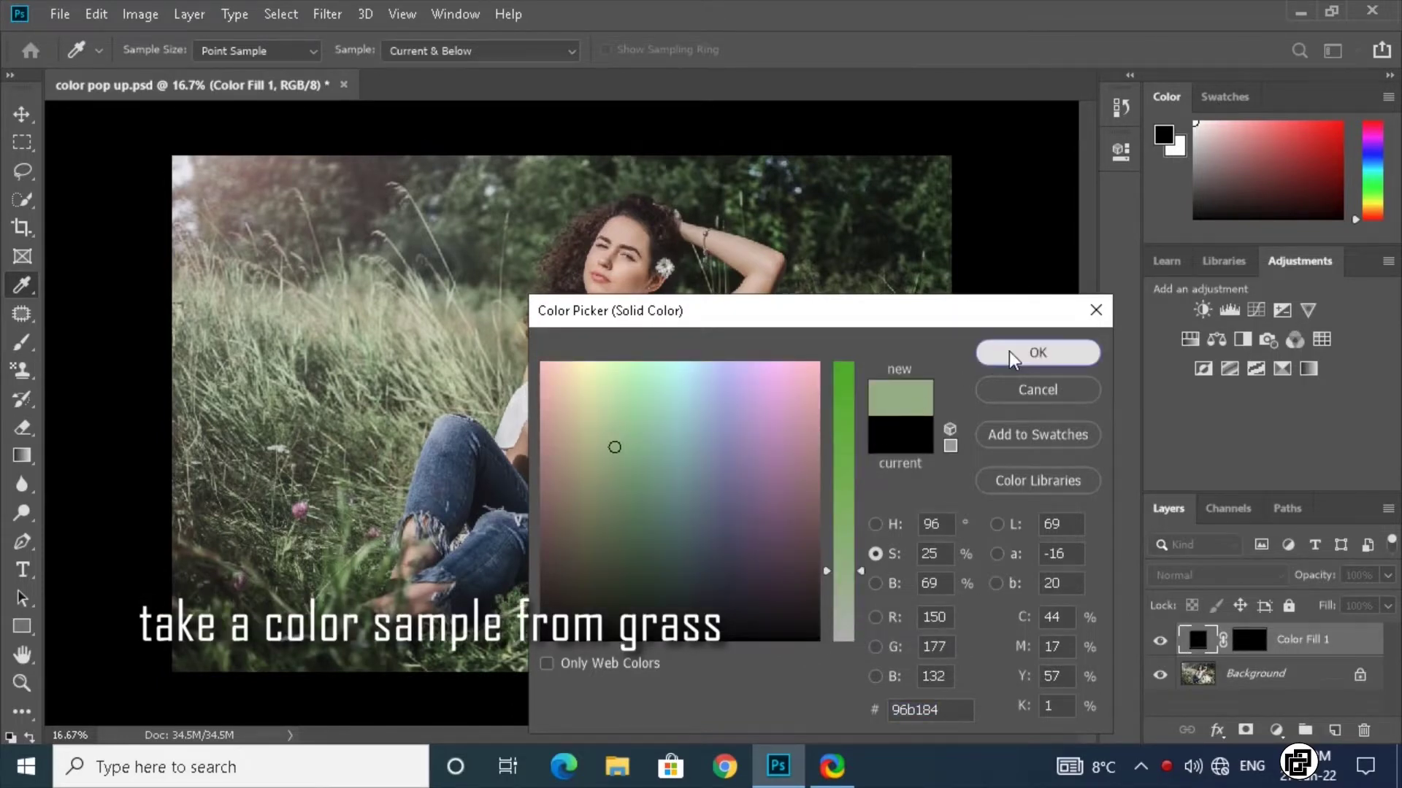
left_click(1009, 352)
left_click(1187, 576)
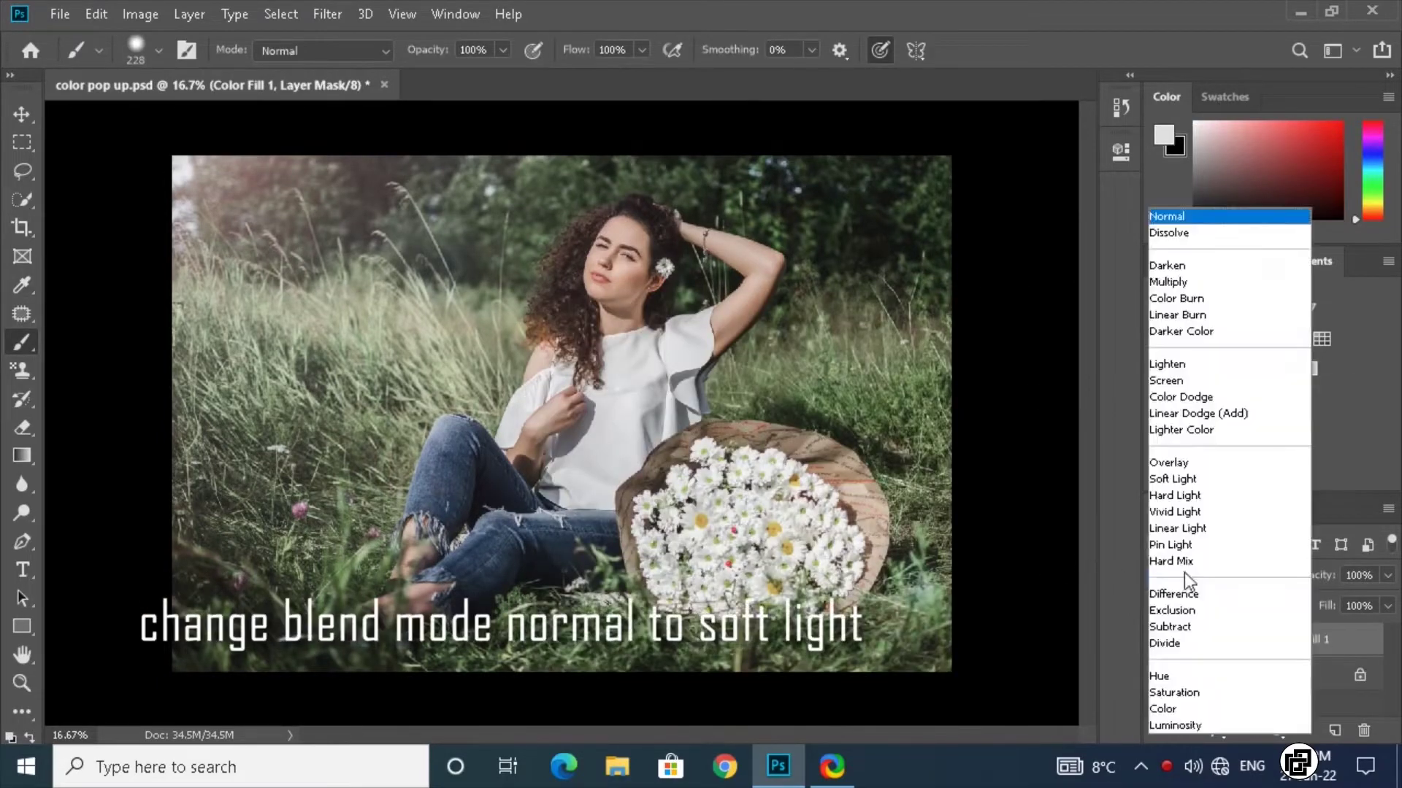
left_click(1191, 479)
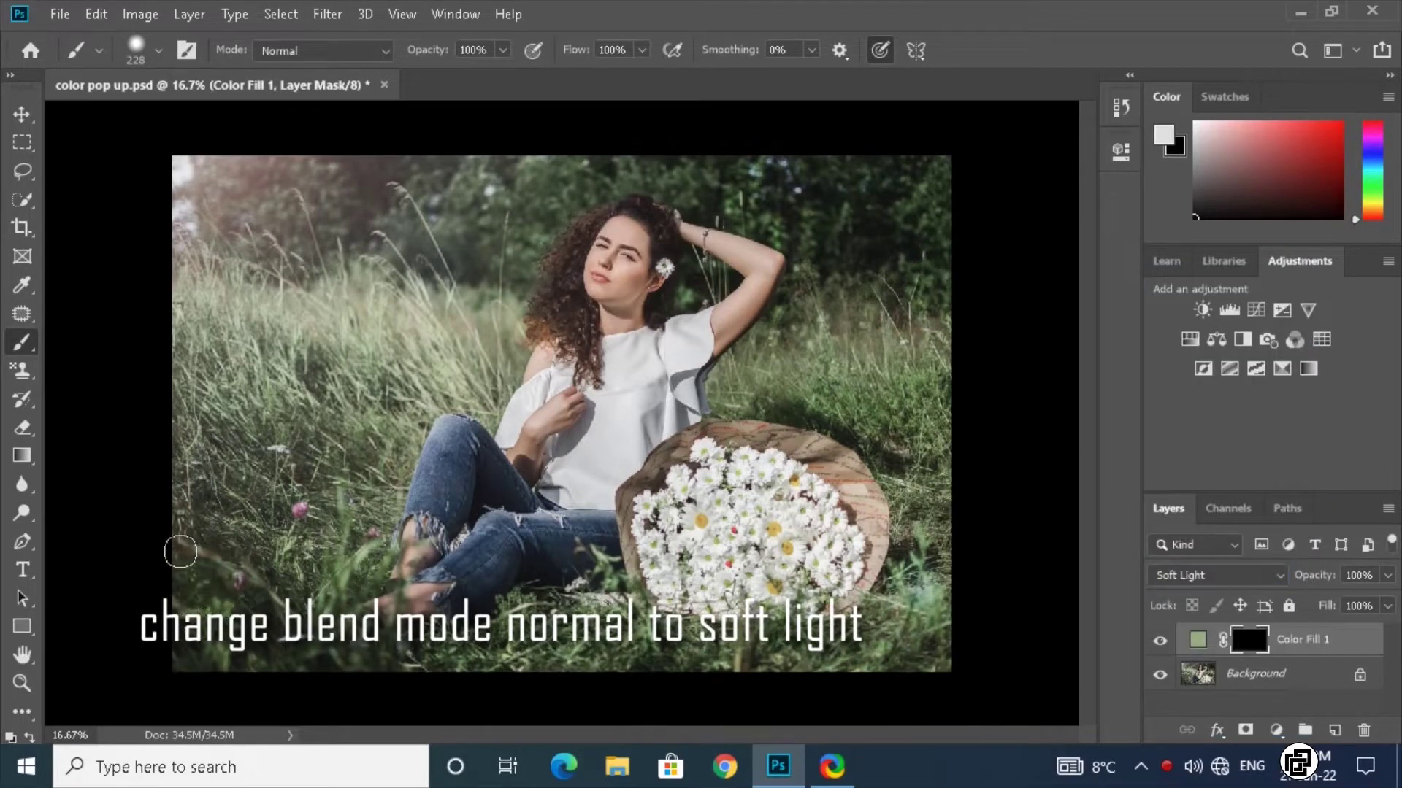
mouse_move(186, 459)
left_mouse_down()
mouse_move(181, 308)
mouse_move(233, 363)
mouse_move(222, 342)
mouse_move(185, 453)
left_mouse_up()
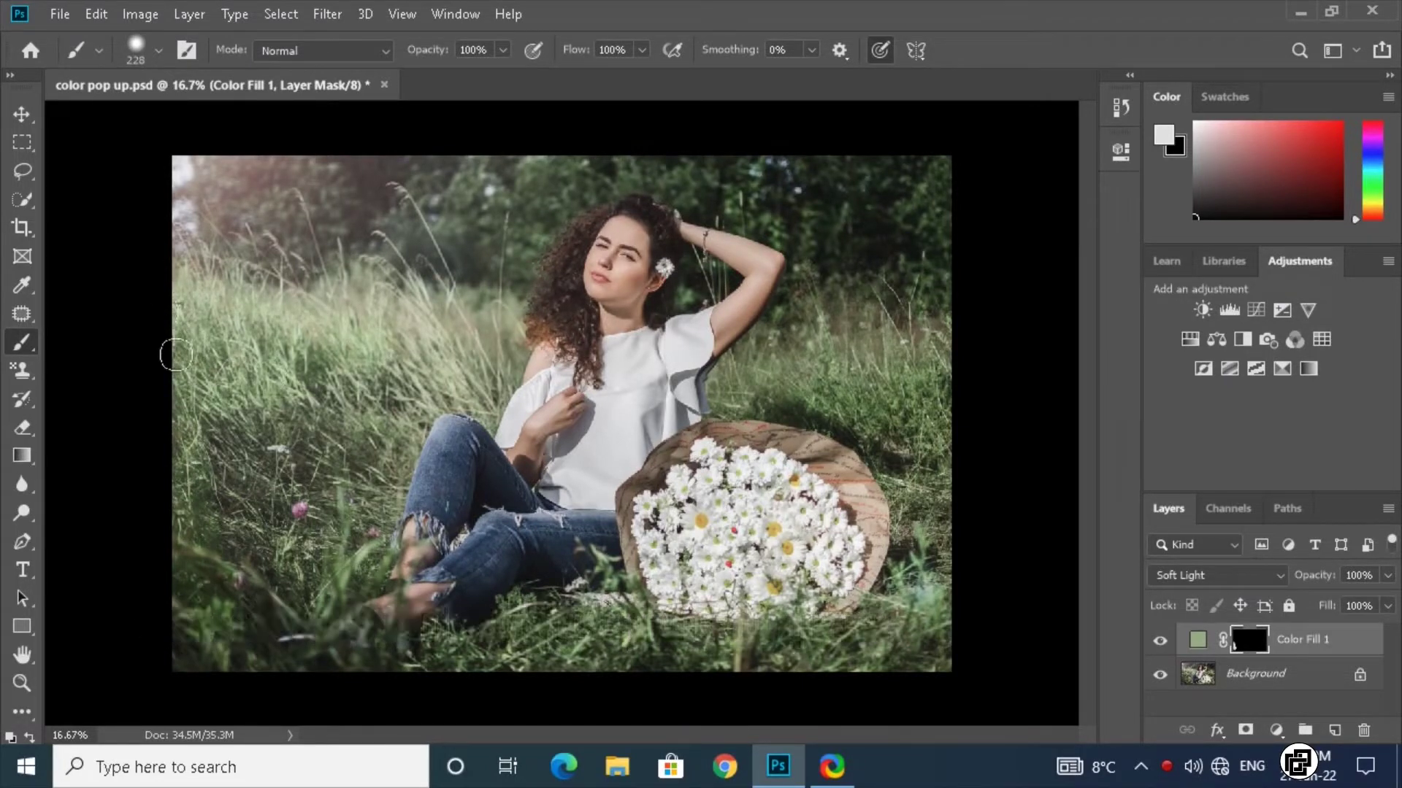
Paint the green tint into Color Fill 1's mask over the grass and foliage around the woman
mouse_move(251, 545)
left_mouse_down()
mouse_move(347, 474)
mouse_move(284, 567)
mouse_move(284, 690)
mouse_move(533, 642)
mouse_move(533, 606)
mouse_move(672, 662)
mouse_move(857, 659)
mouse_move(920, 379)
mouse_move(730, 365)
mouse_move(897, 423)
mouse_move(949, 347)
mouse_move(920, 219)
mouse_move(476, 110)
mouse_move(219, 233)
mouse_move(374, 295)
mouse_move(511, 219)
mouse_move(453, 285)
mouse_move(380, 429)
mouse_move(376, 503)
left_mouse_up()
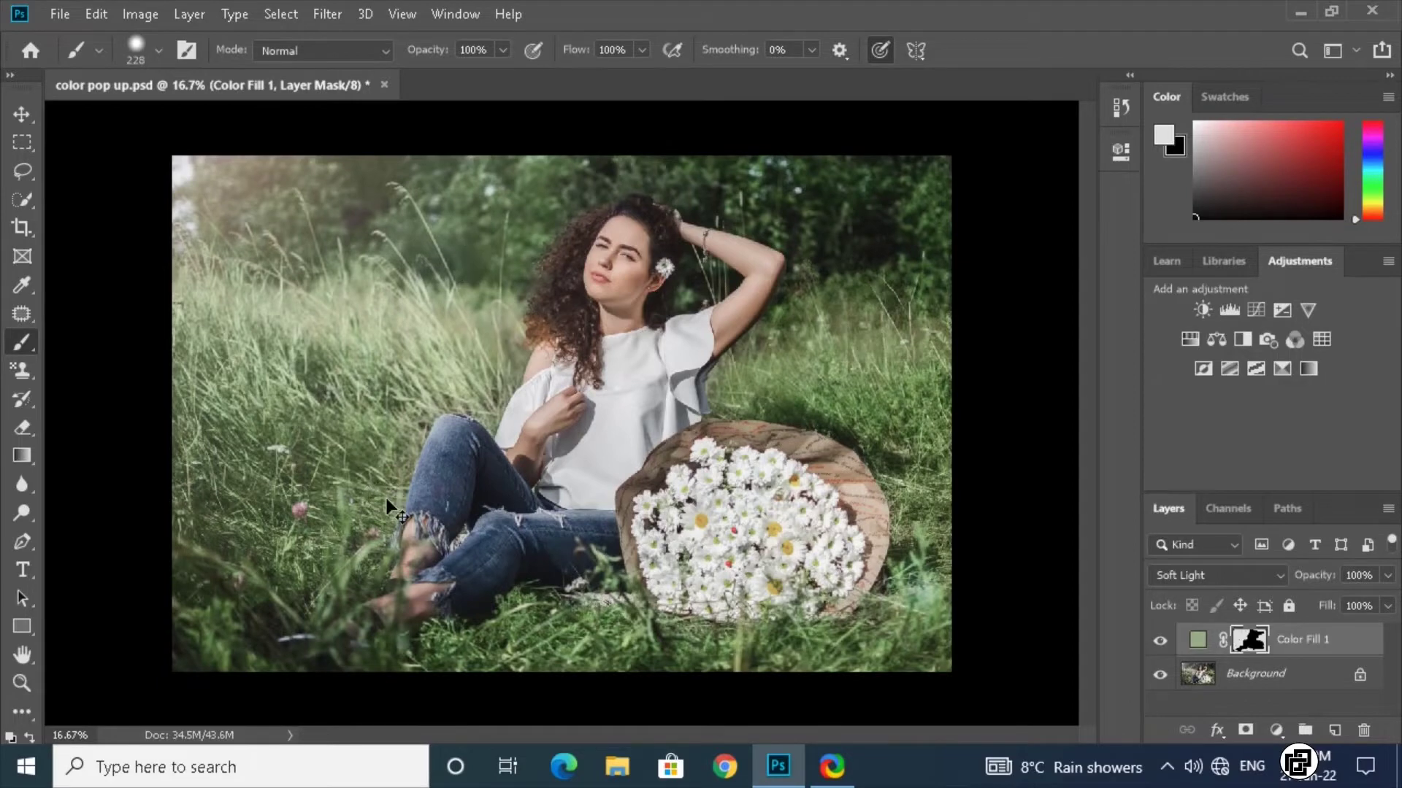
key("ctrl+plus")
mouse_move(394, 409)
left_mouse_down()
mouse_move(445, 299)
mouse_move(395, 220)
left_mouse_up()
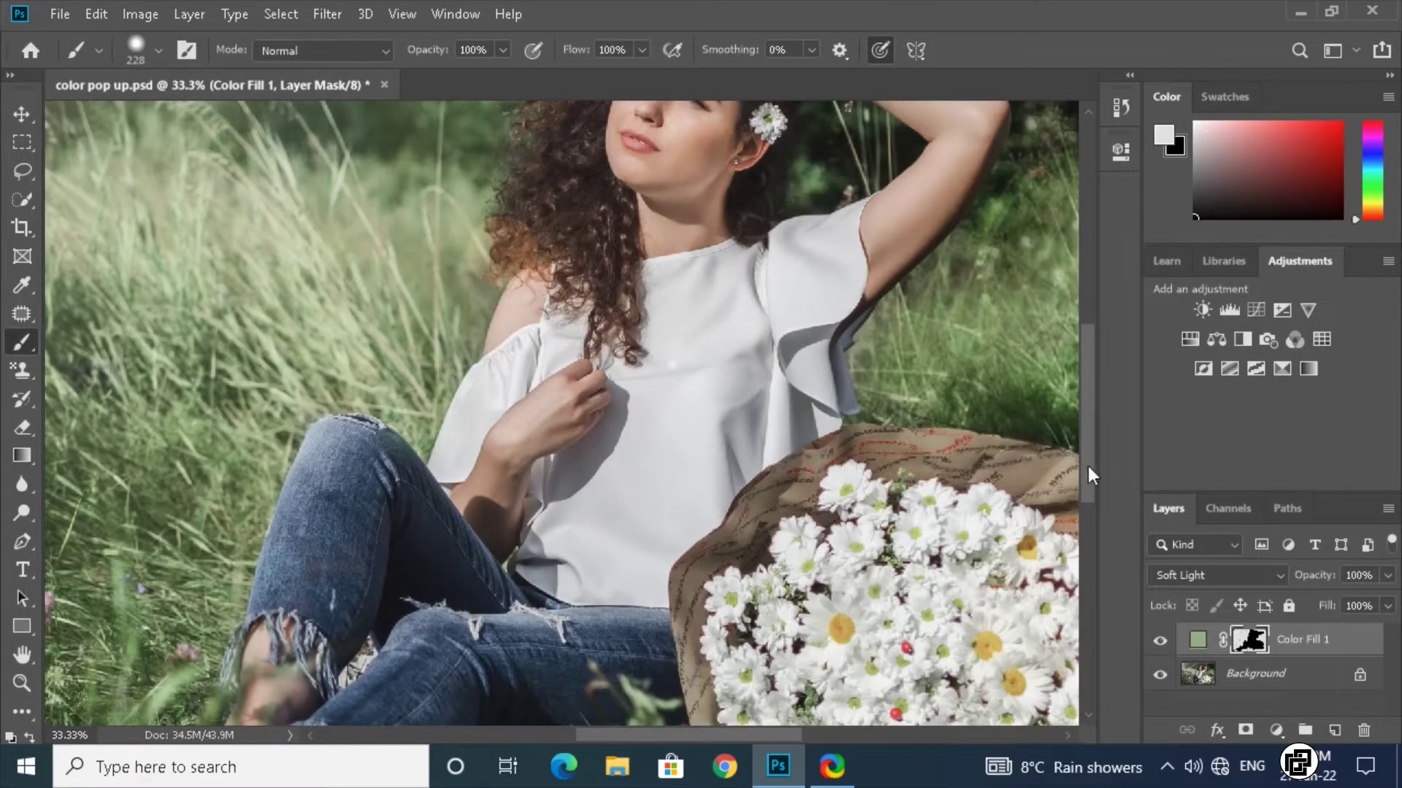
scroll(1088, 474, "up", 3)
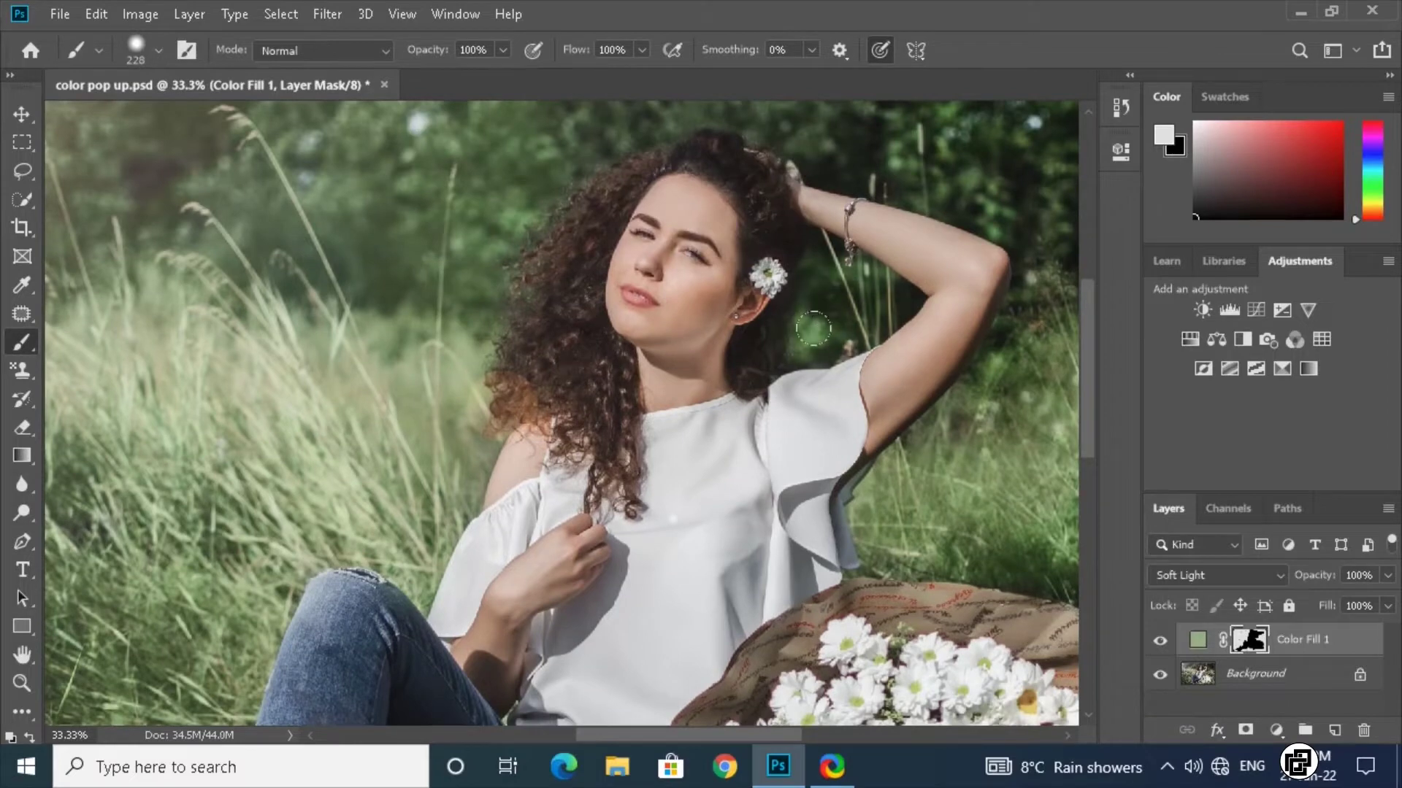
left_click_drag(1093, 420, 1098, 372)
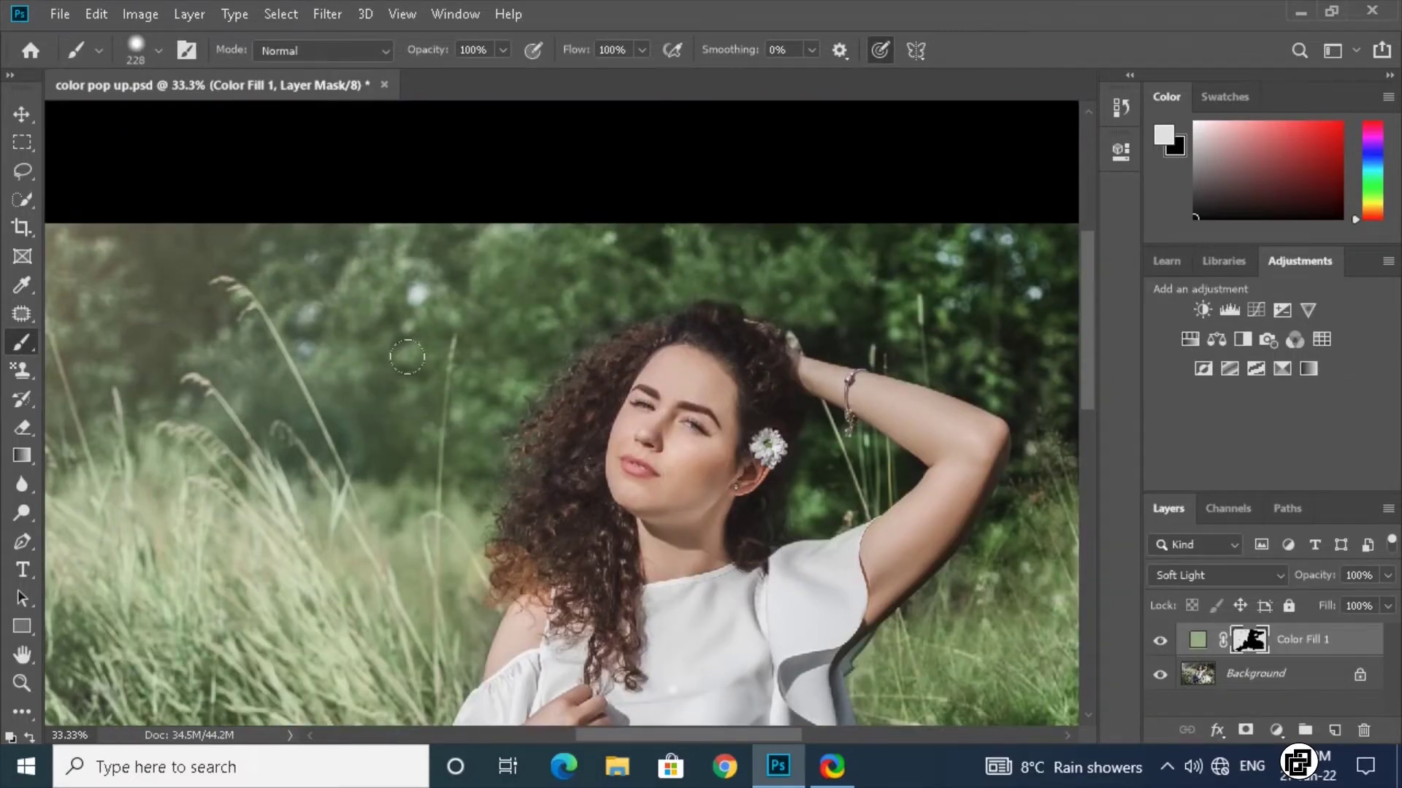
key("ctrl+minus")
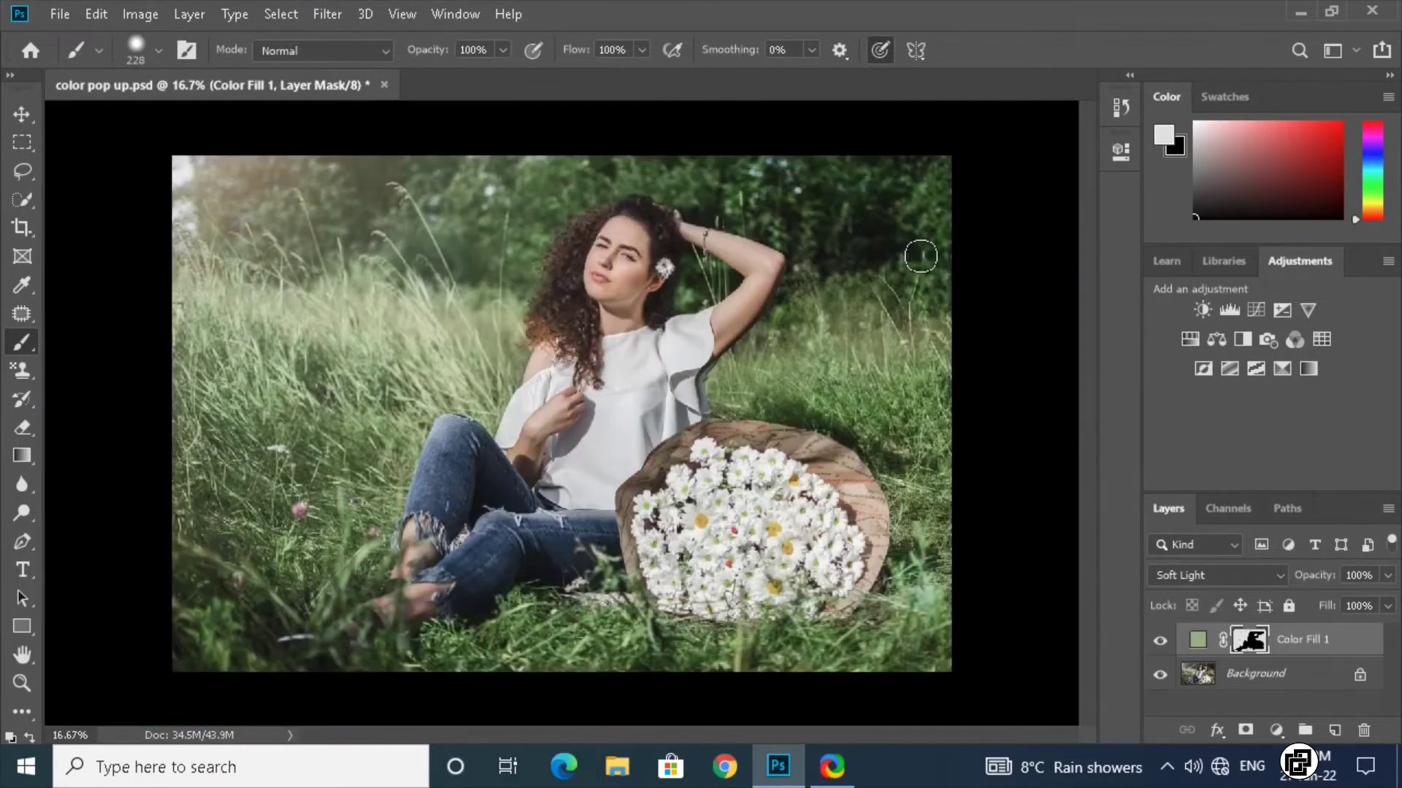
key("ctrl+plus")
key("ctrl+plus")
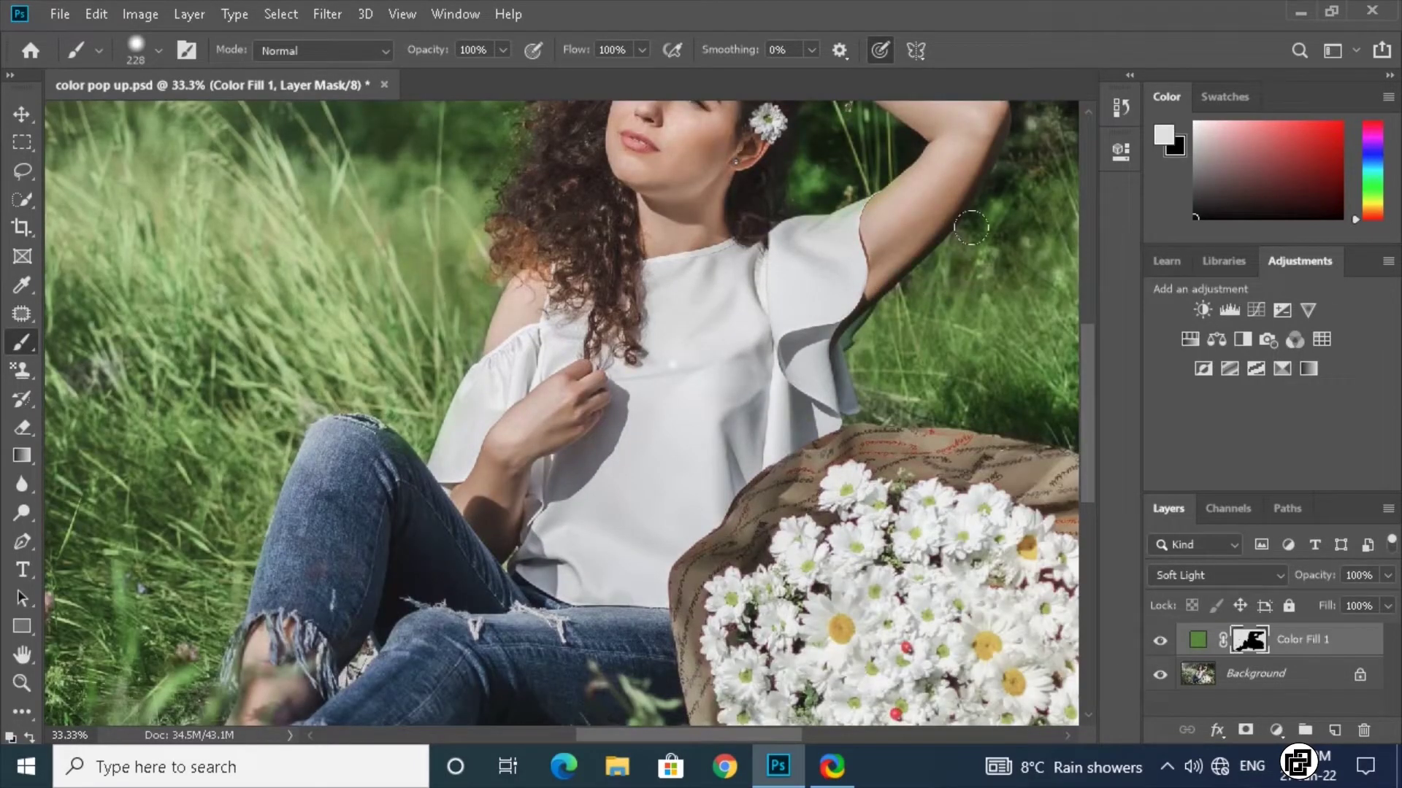
left_click_drag(726, 735, 787, 734)
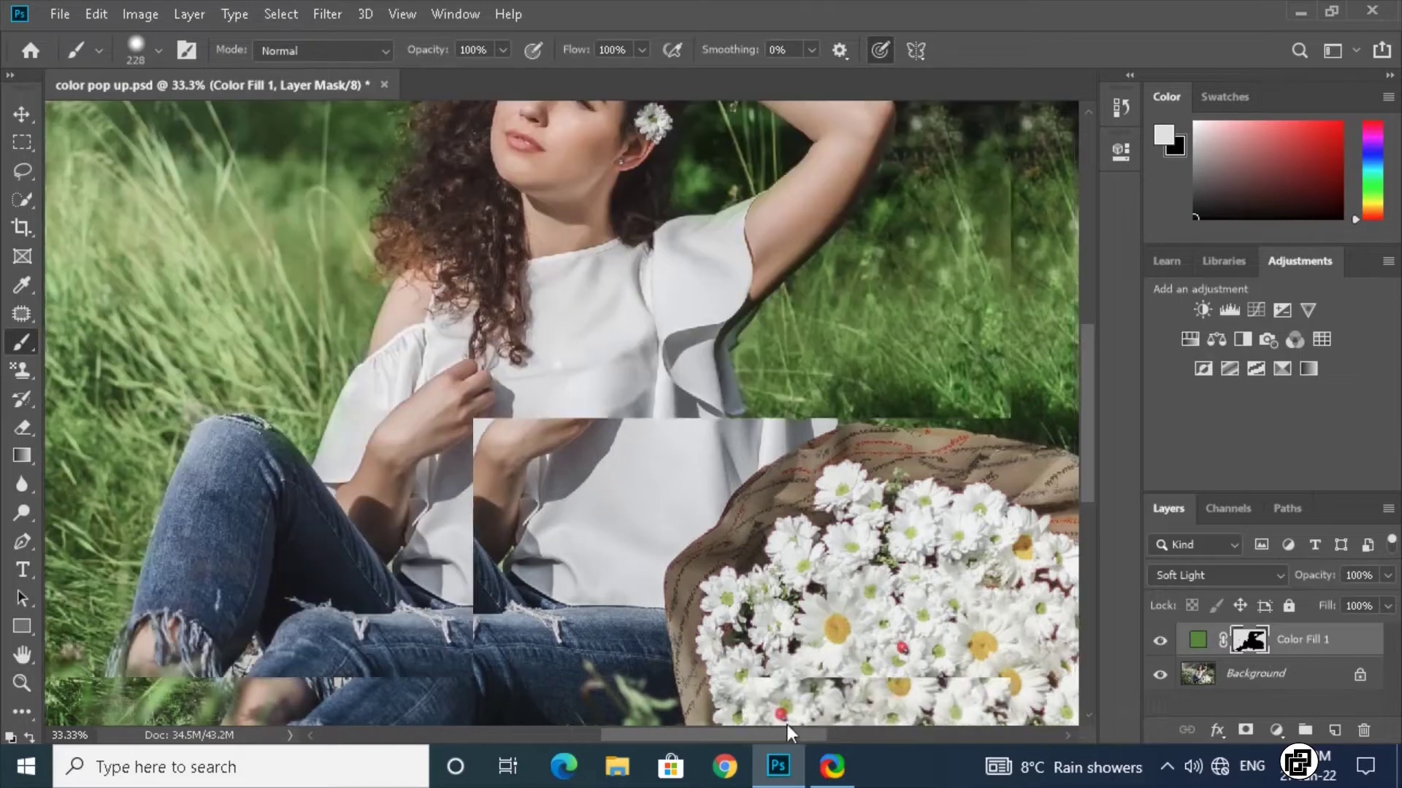
left_click_drag(1088, 457, 1090, 361)
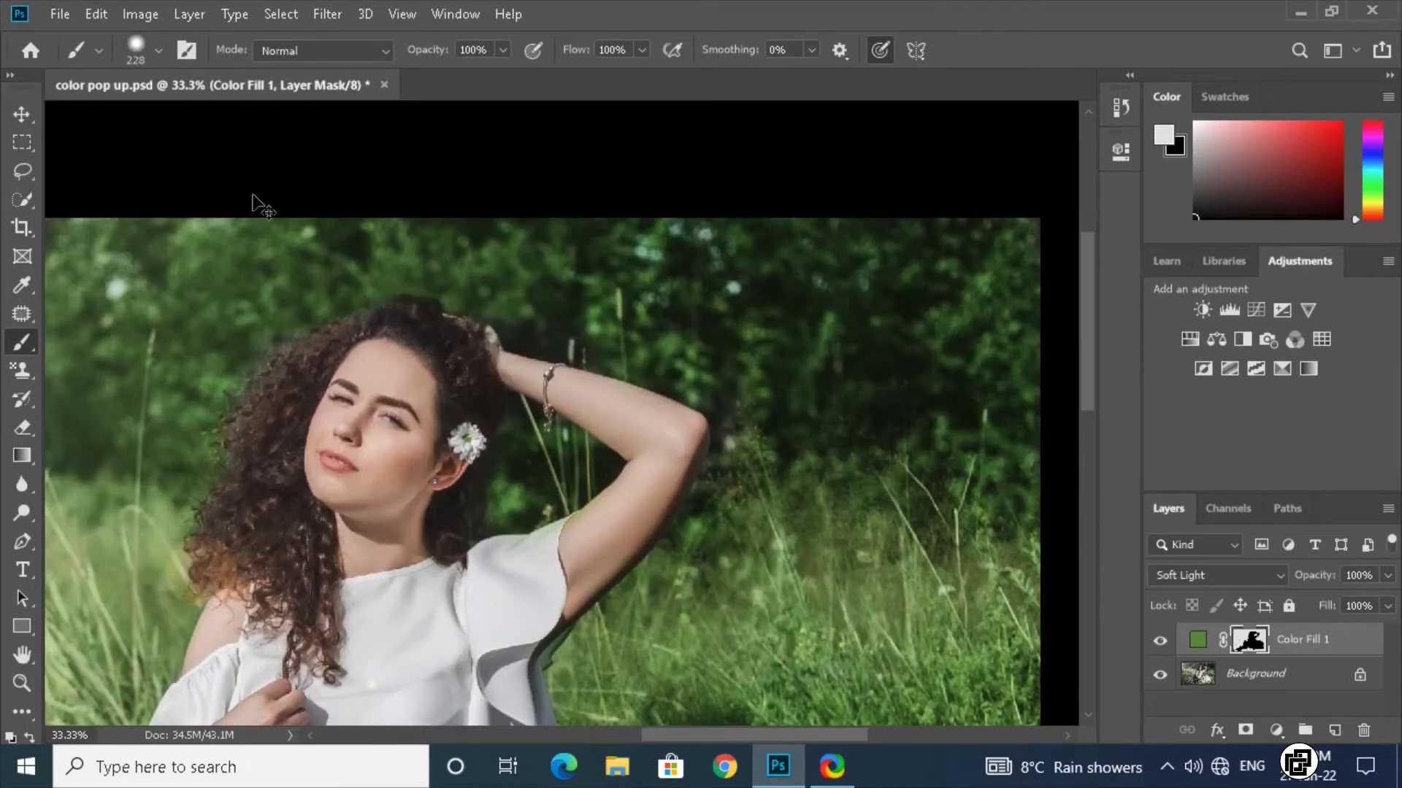
key("ctrl+minus")
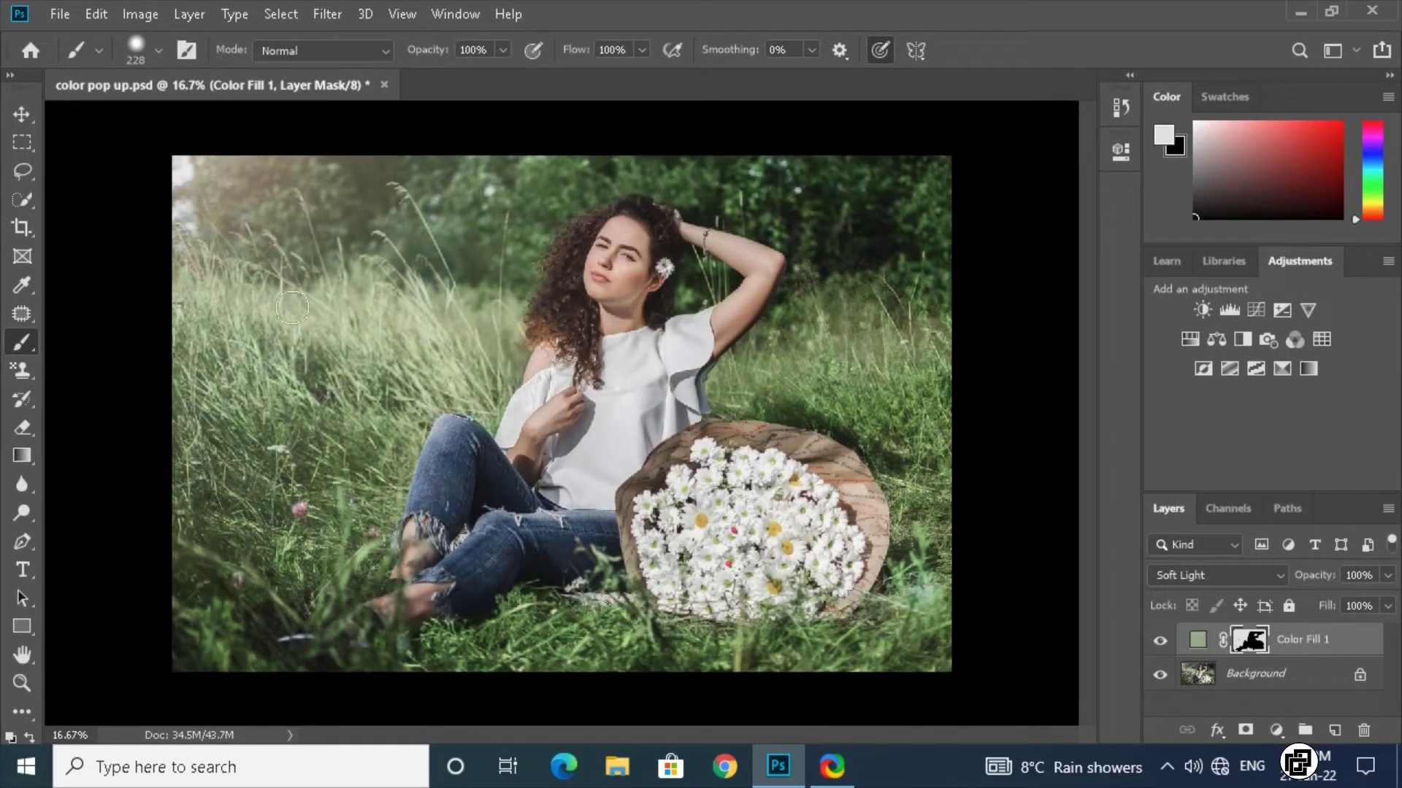
Change the fill green to #558b31 with saturation 65% and brightness 55%
left_click(1197, 641)
double_click(1197, 642)
left_click_drag(864, 311, 939, 311)
left_click_drag(934, 564, 928, 482)
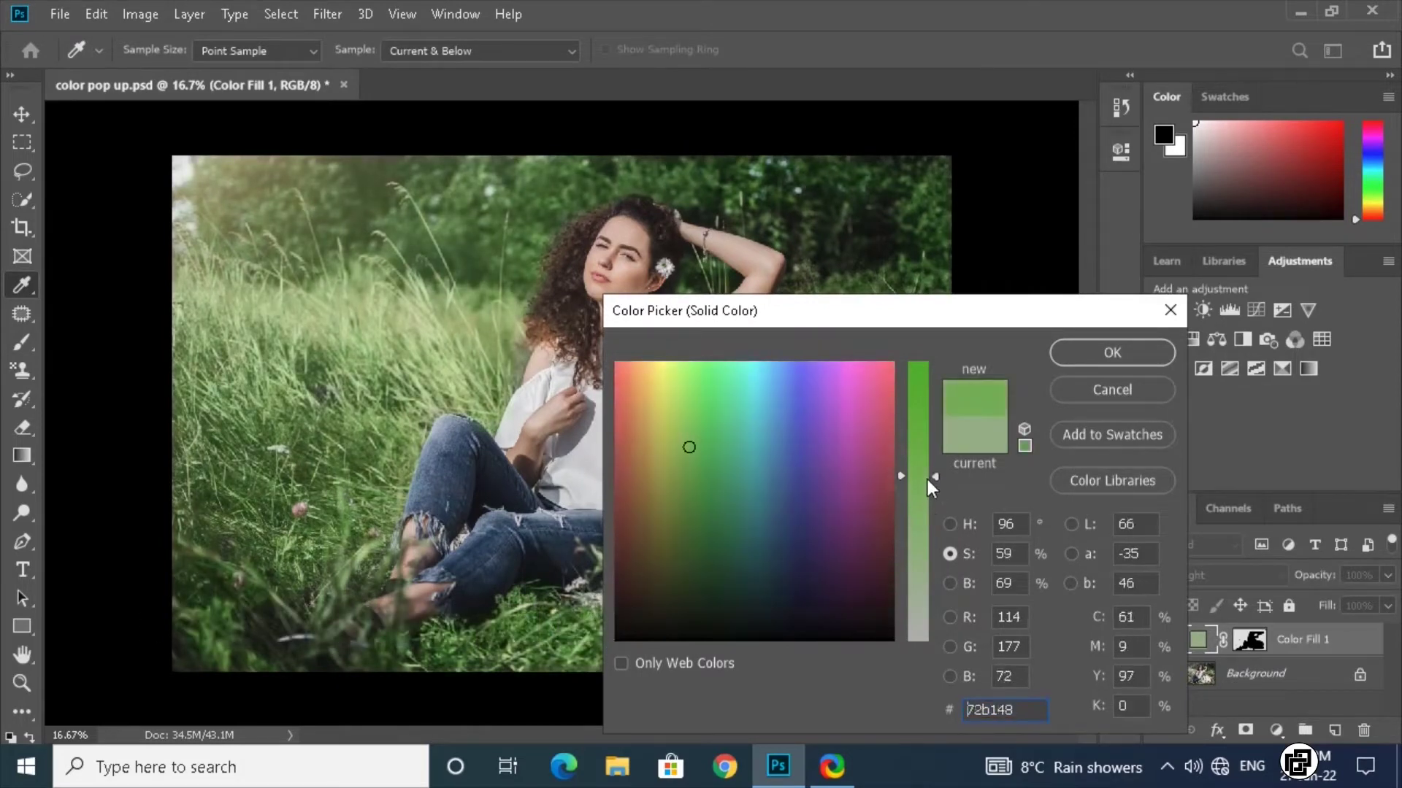
left_click(952, 582)
left_click_drag(936, 445, 927, 453)
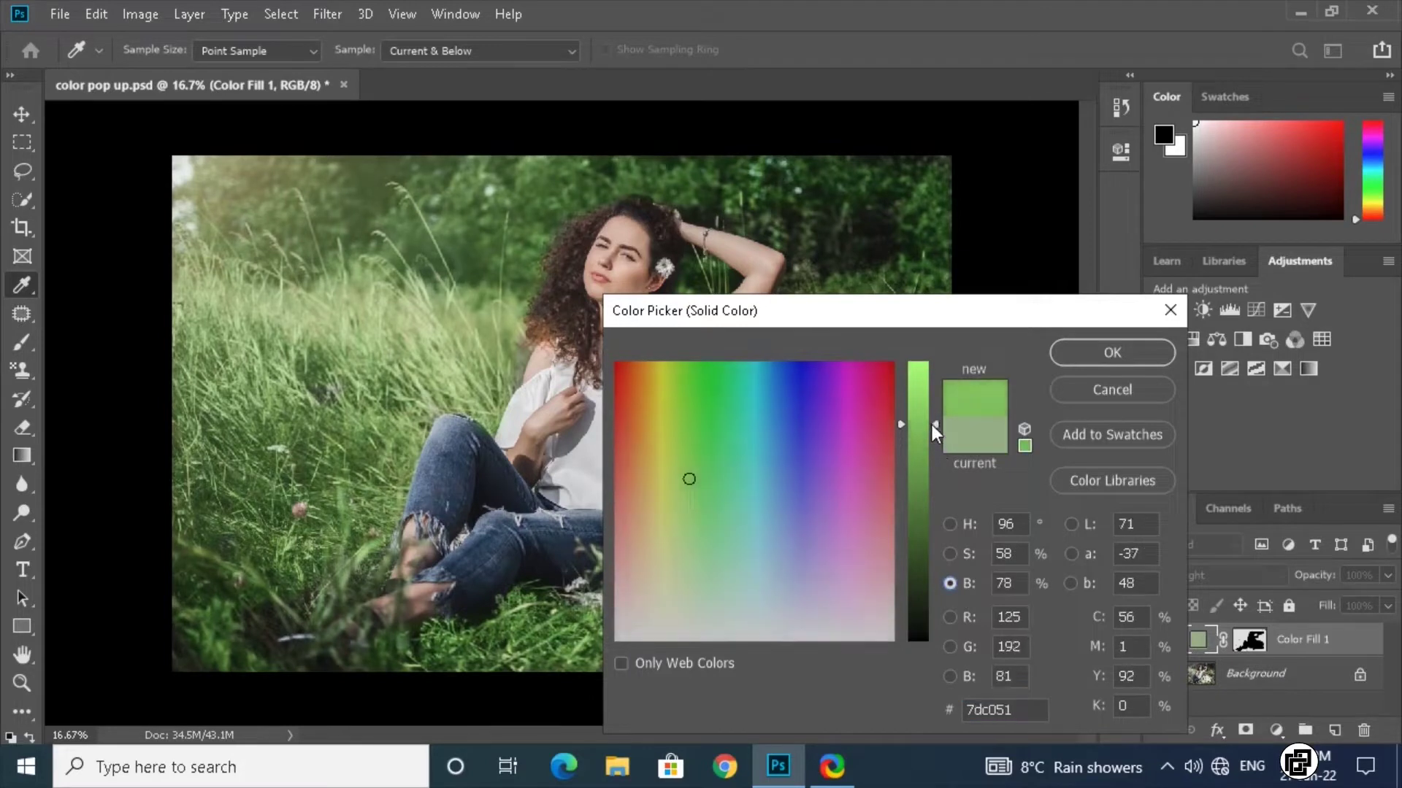
left_click_drag(928, 453, 925, 457)
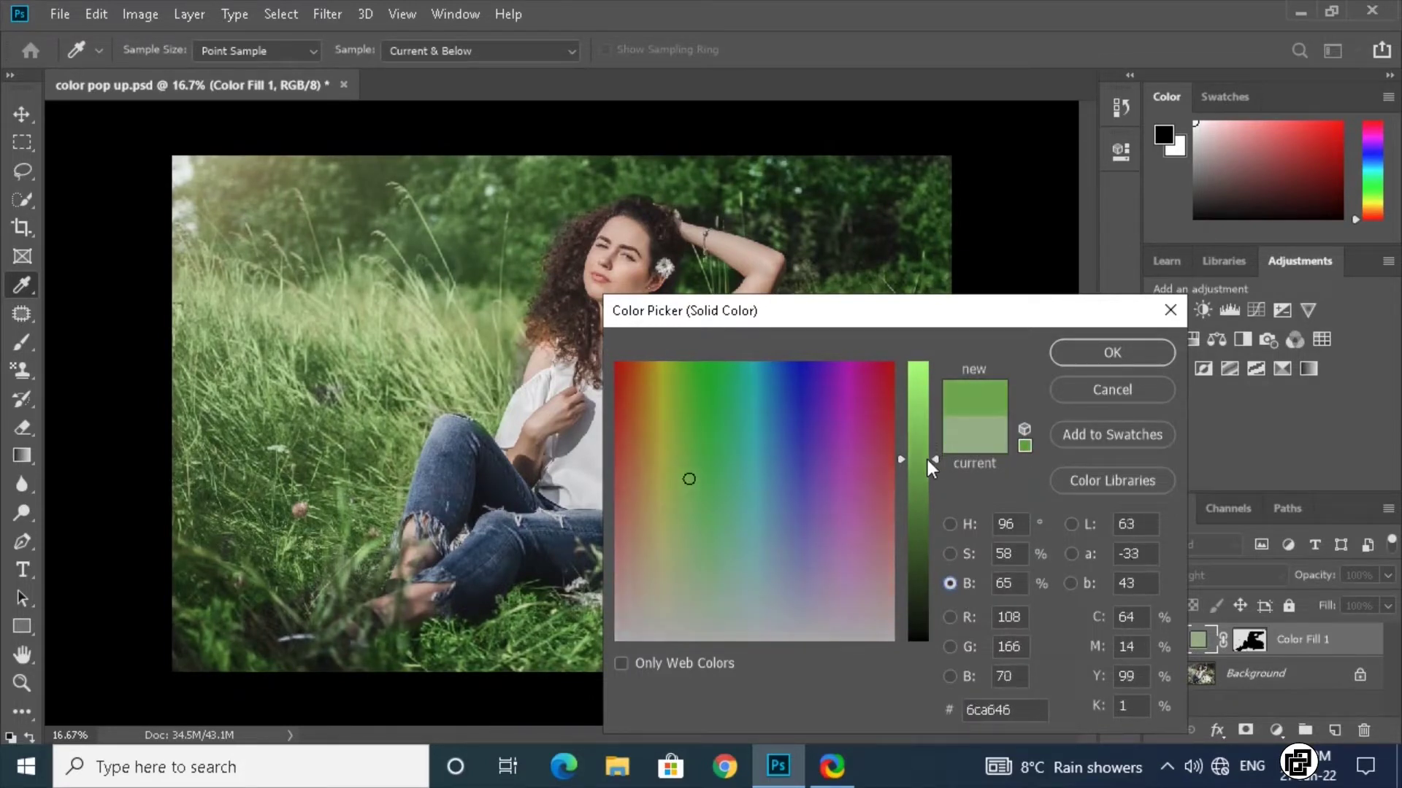
left_click(949, 552)
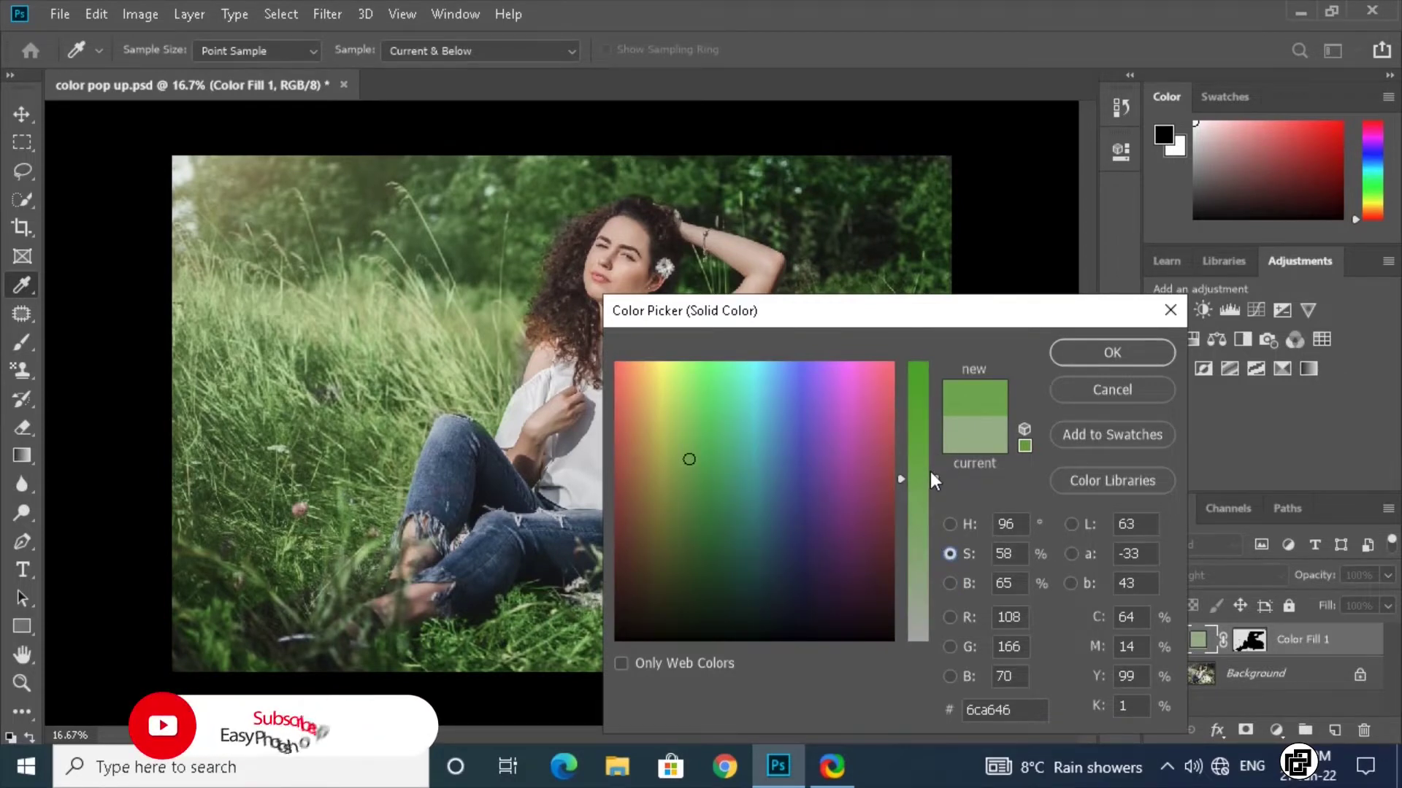
left_click_drag(932, 475, 930, 459)
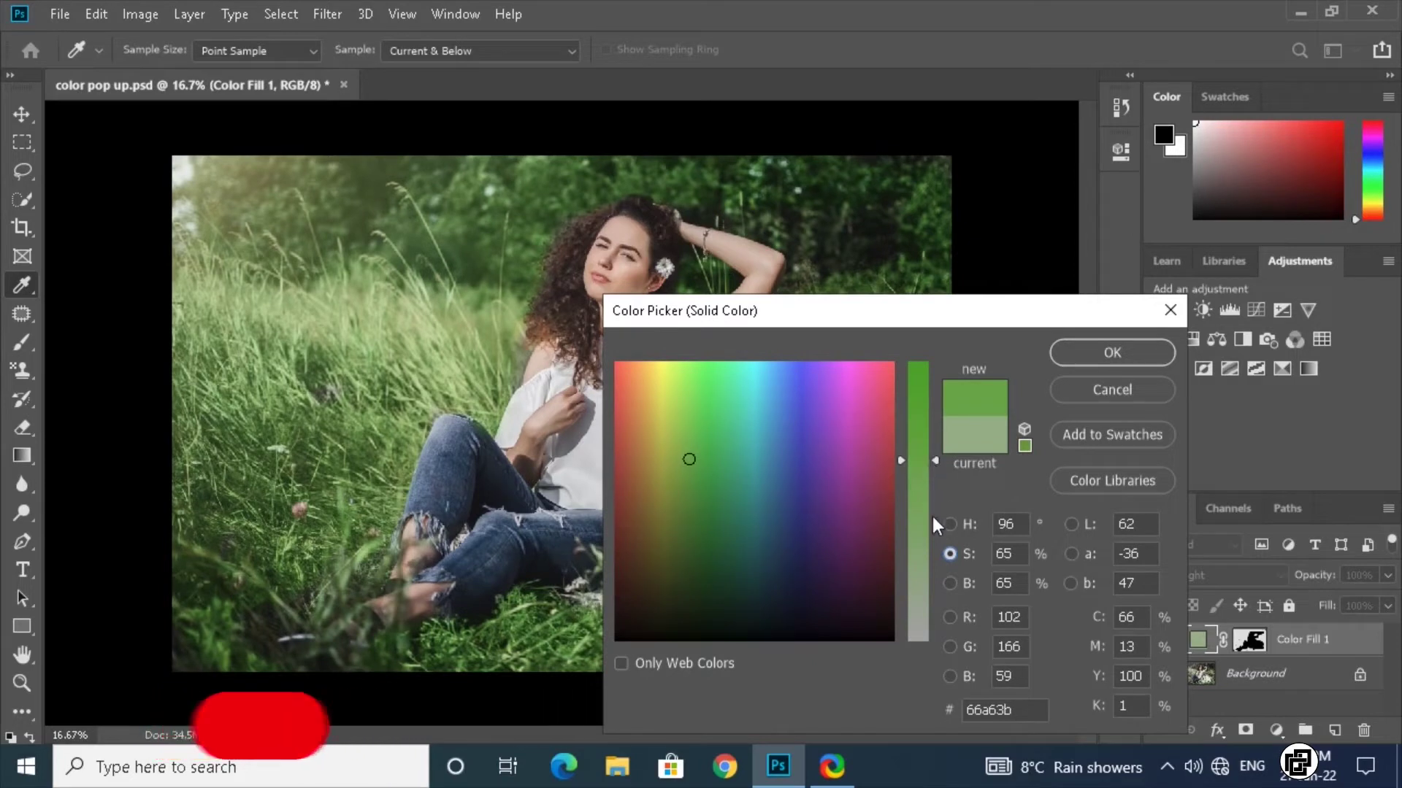
left_click(950, 583)
left_click_drag(934, 459, 935, 489)
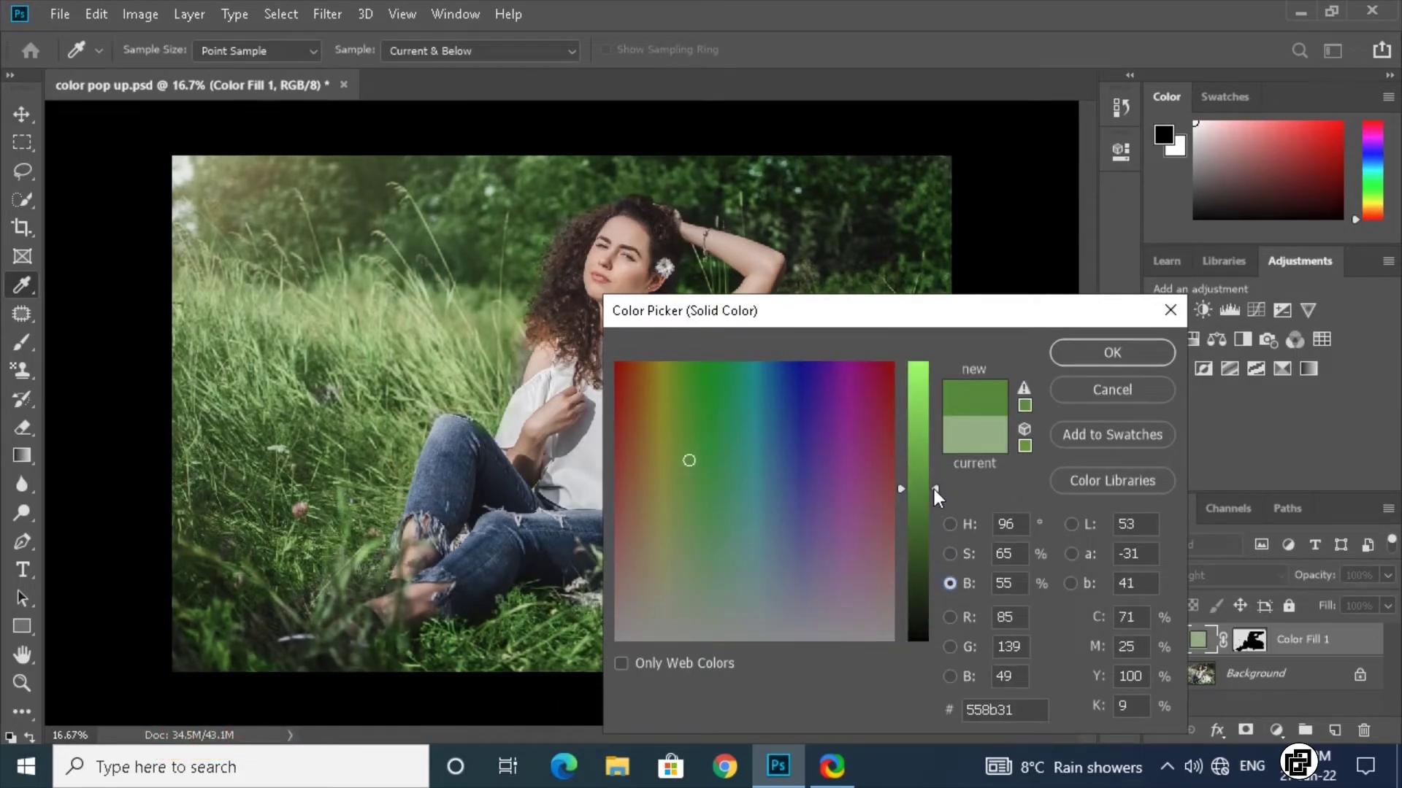
left_click(1076, 357)
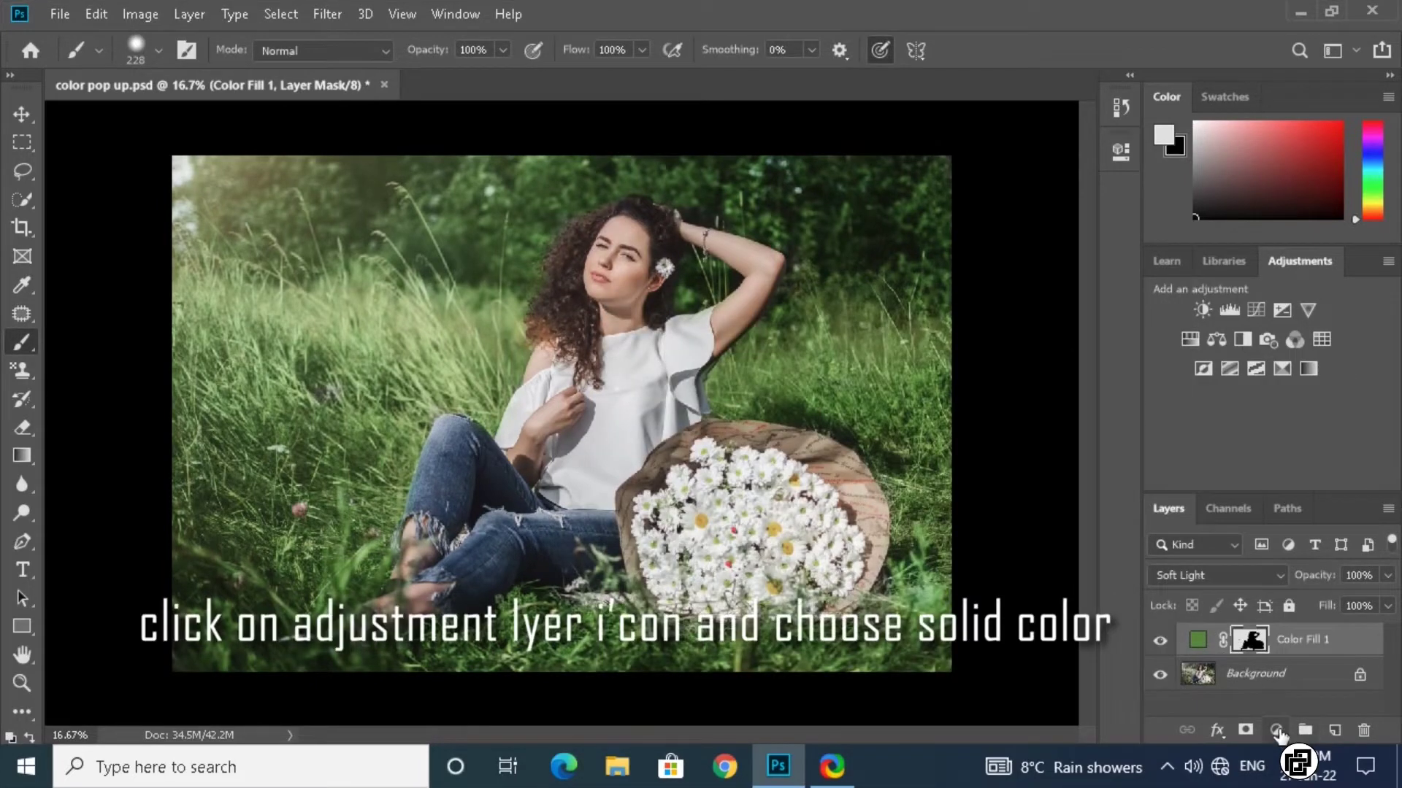
Add a second black Solid Color fill layer with its mask inverted to hide it
left_click(1276, 730)
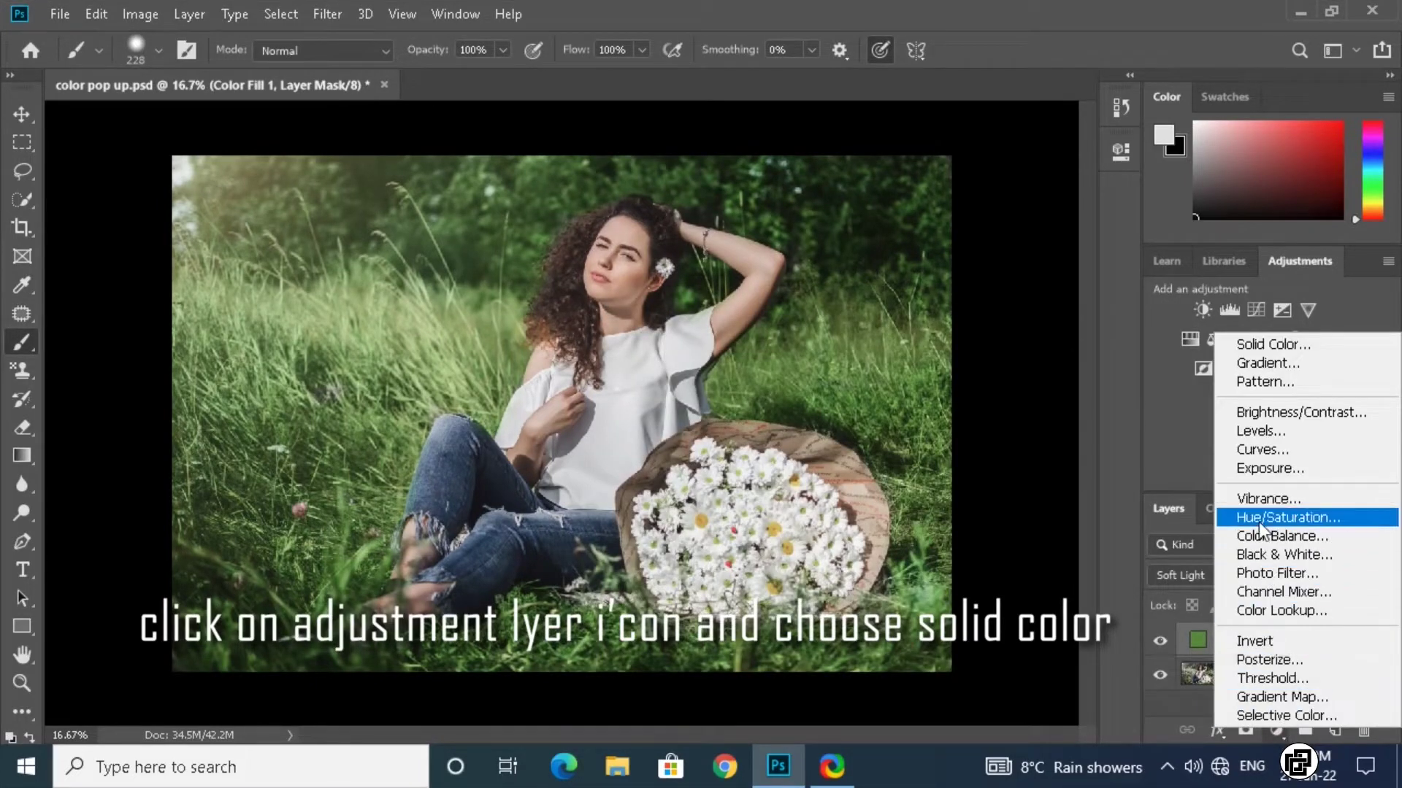
left_click(1258, 344)
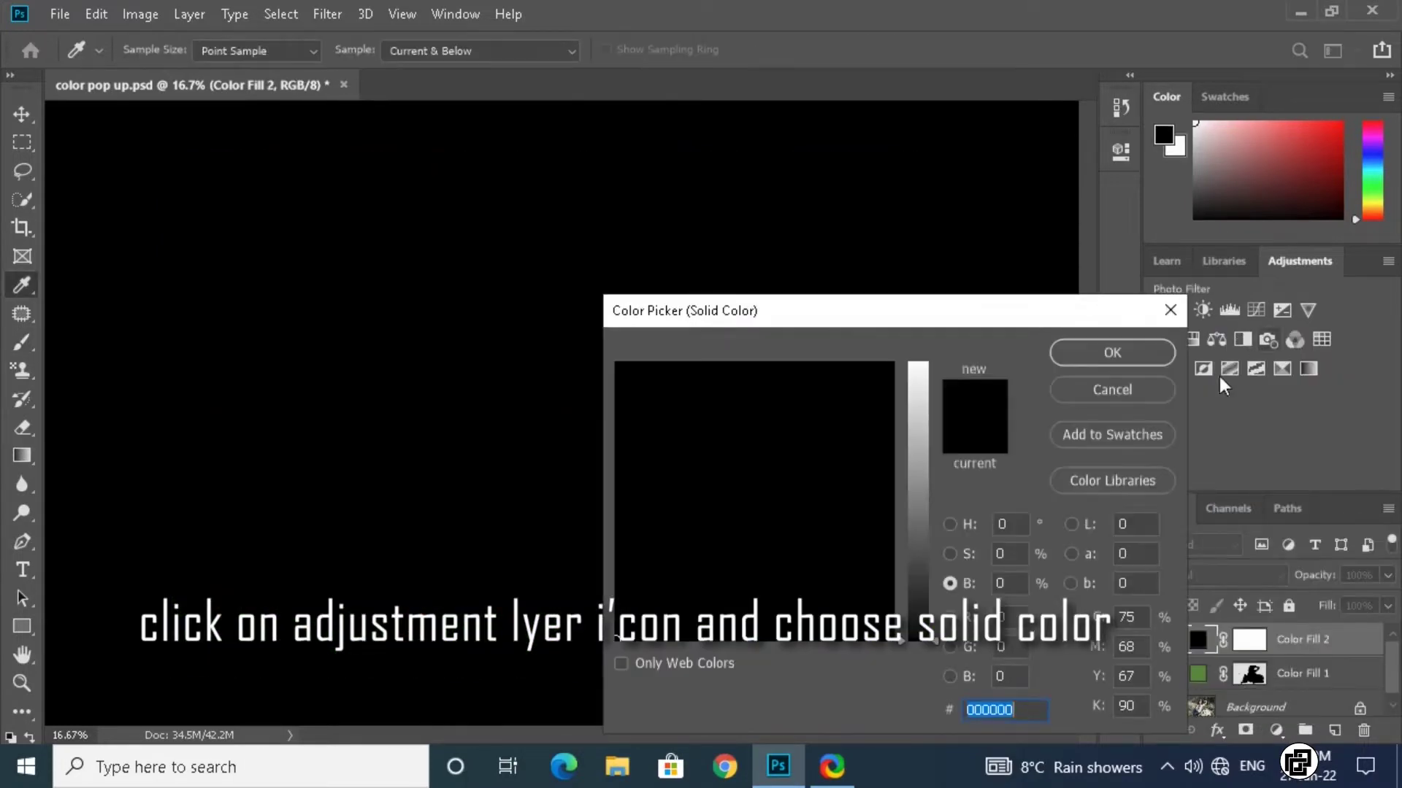
left_click(1118, 353)
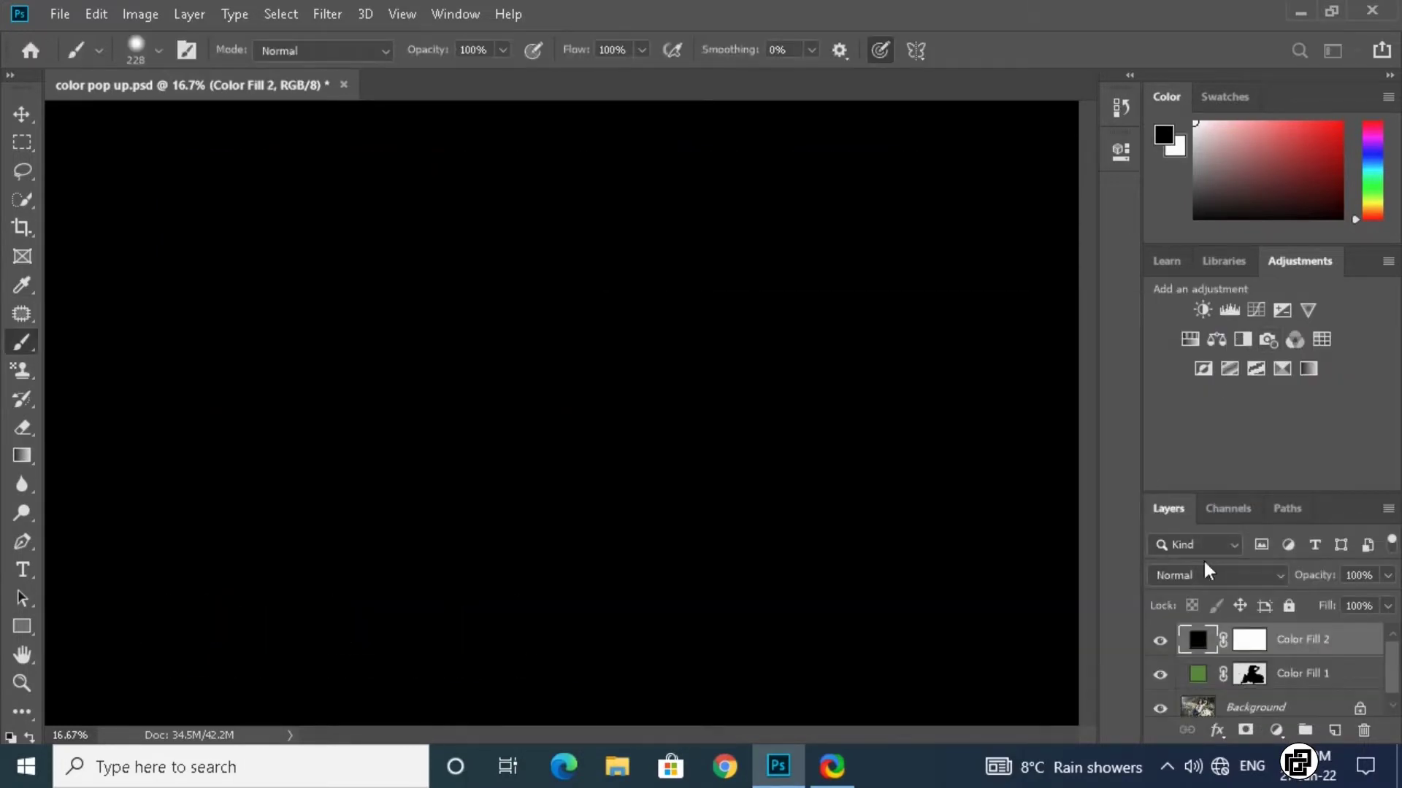
left_click(1236, 641)
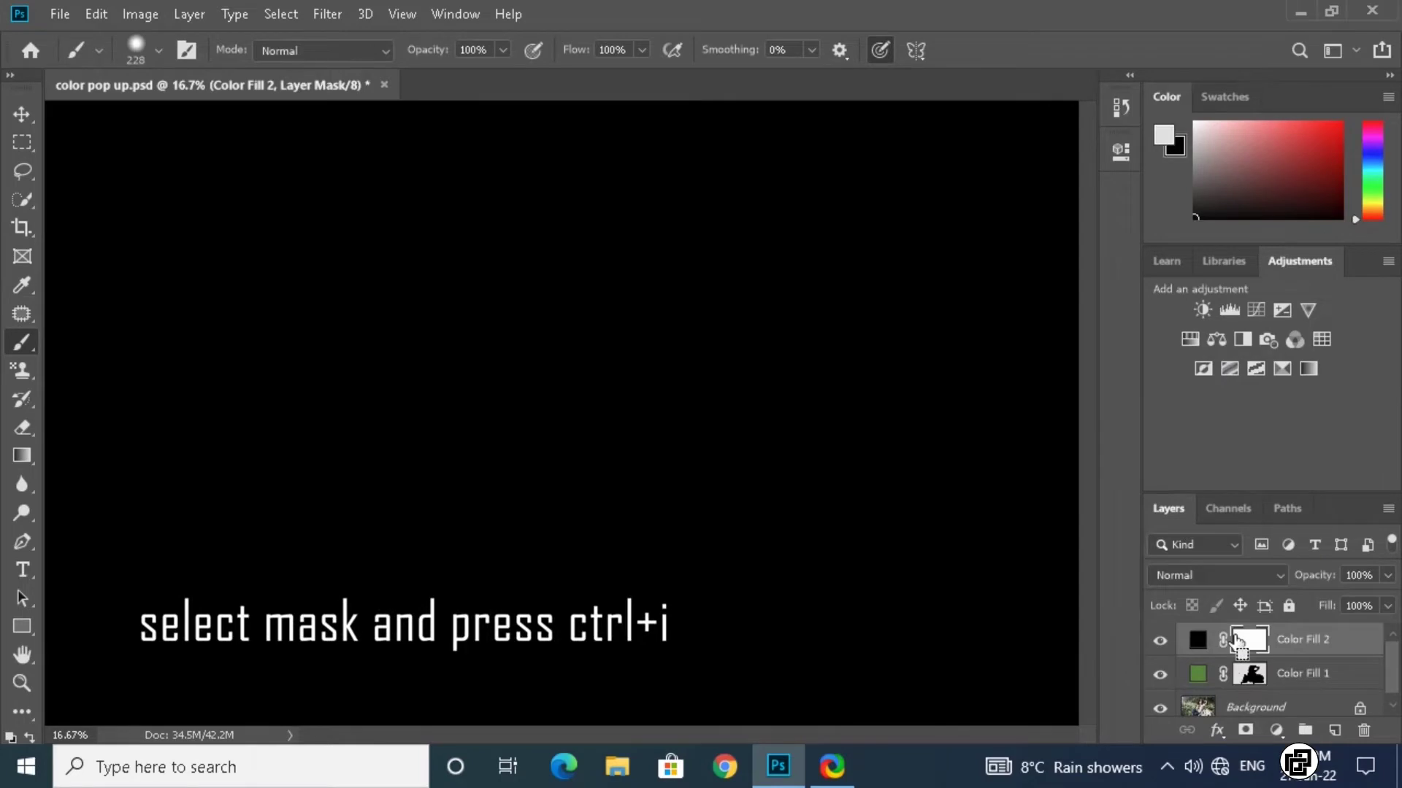
key("ctrl+i")
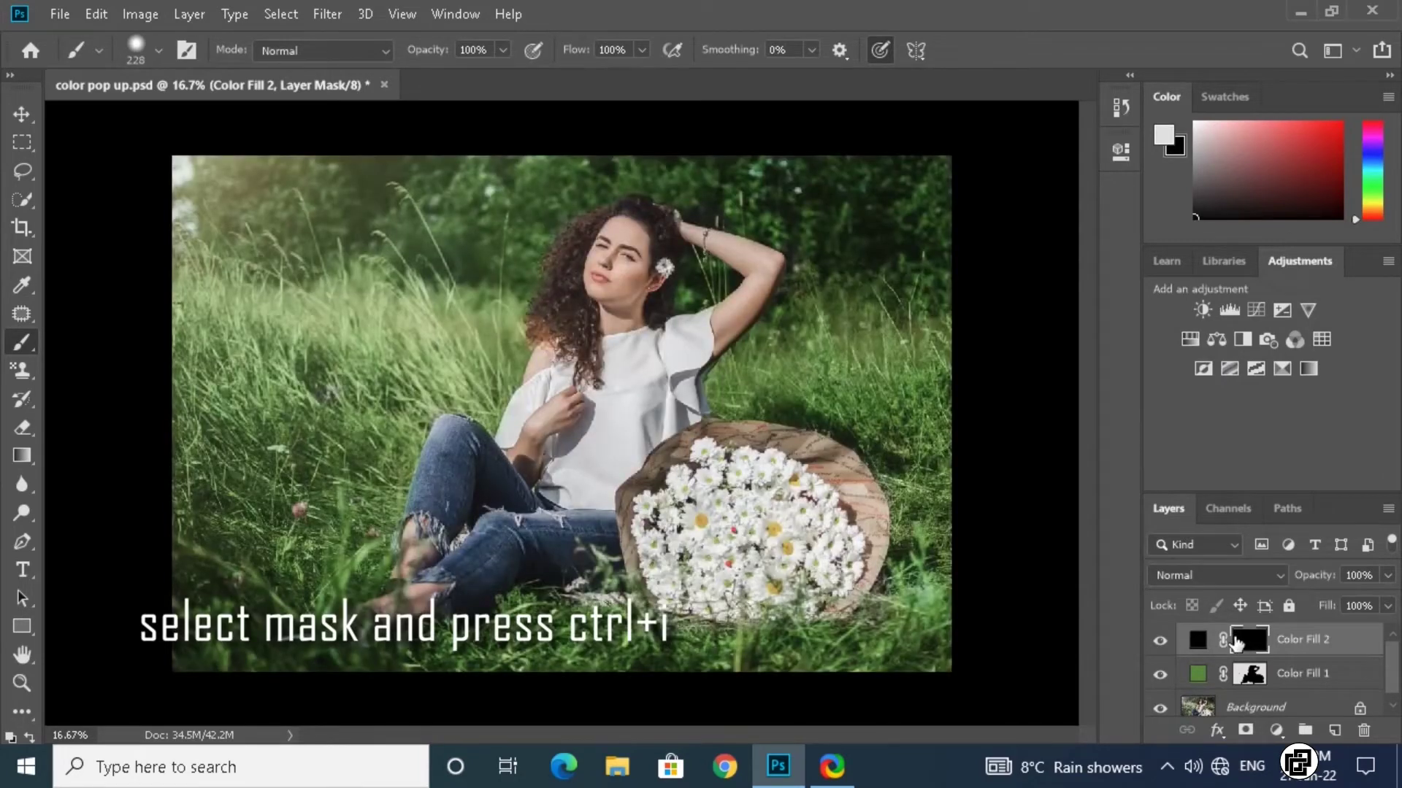
Set Color Fill 2 to the blue-grey #546a82 sampled from the jeans
double_click(1196, 640)
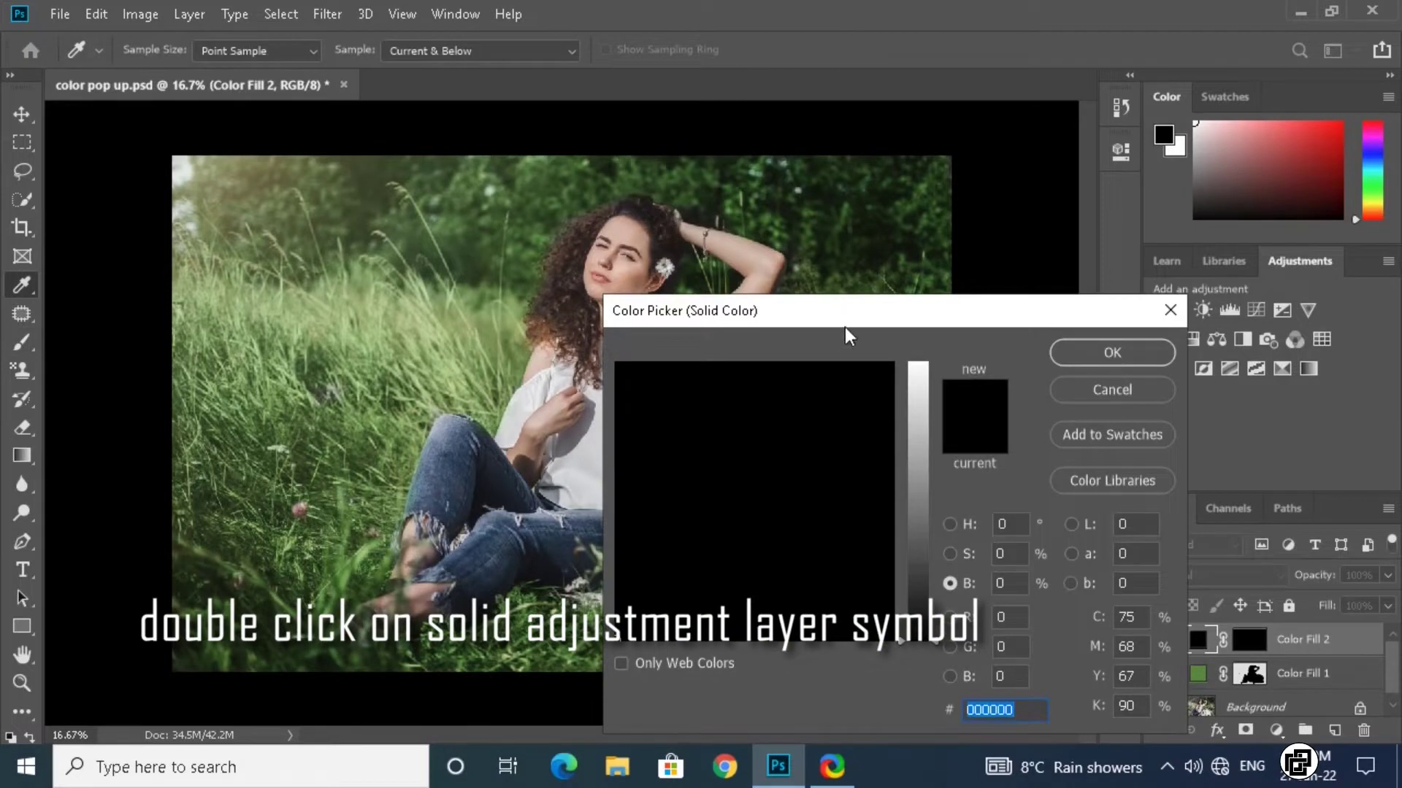
left_click_drag(845, 328, 872, 309)
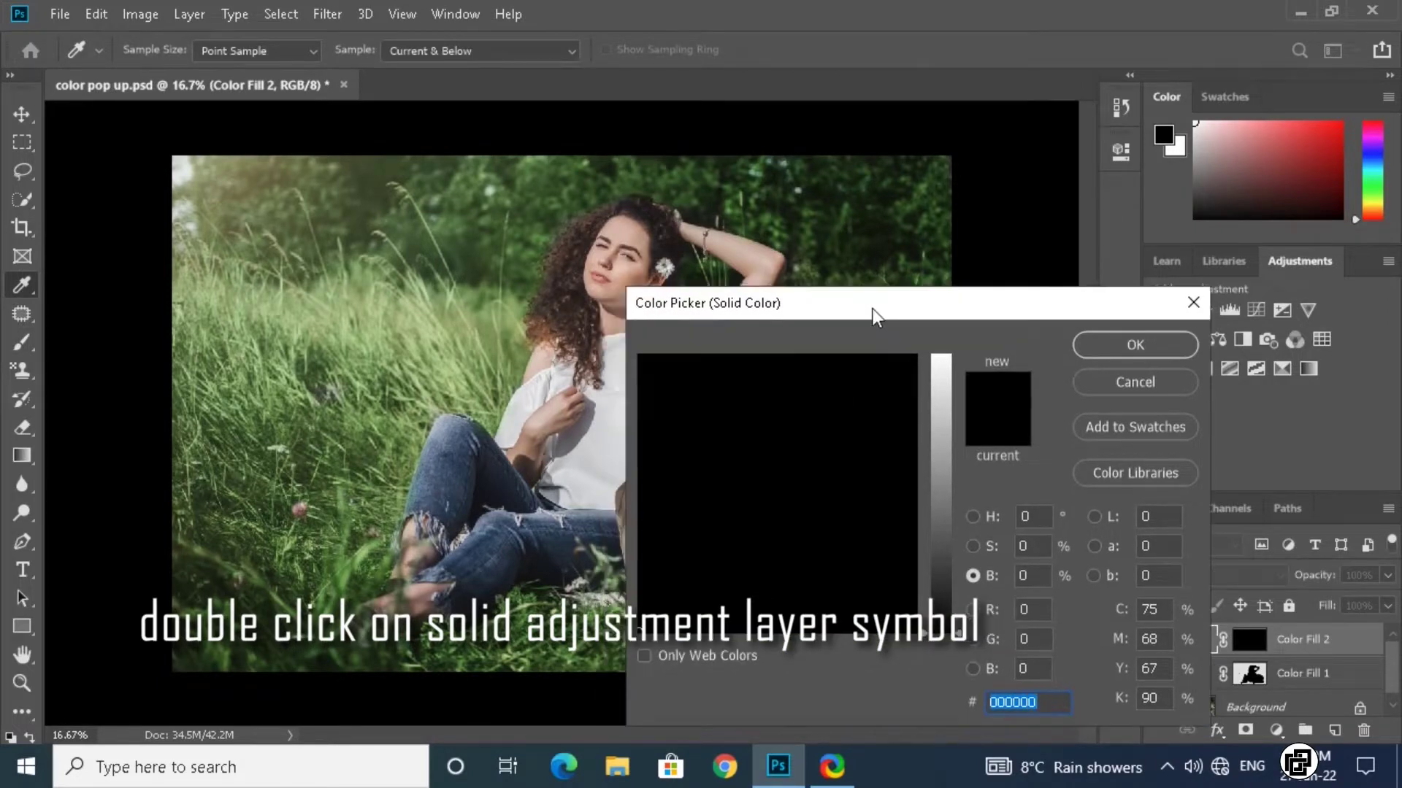
left_click(537, 532)
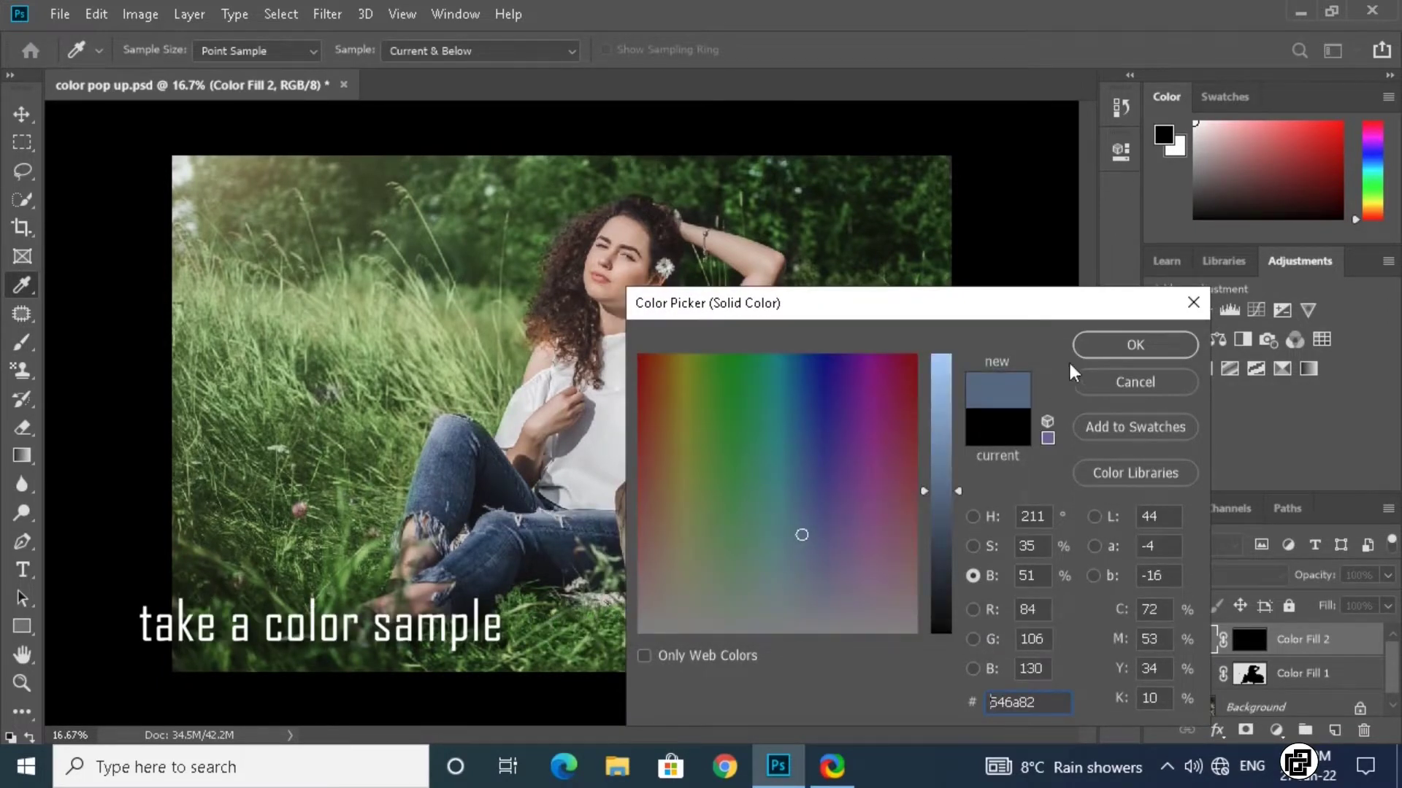
left_click(1107, 350)
left_click(1251, 644)
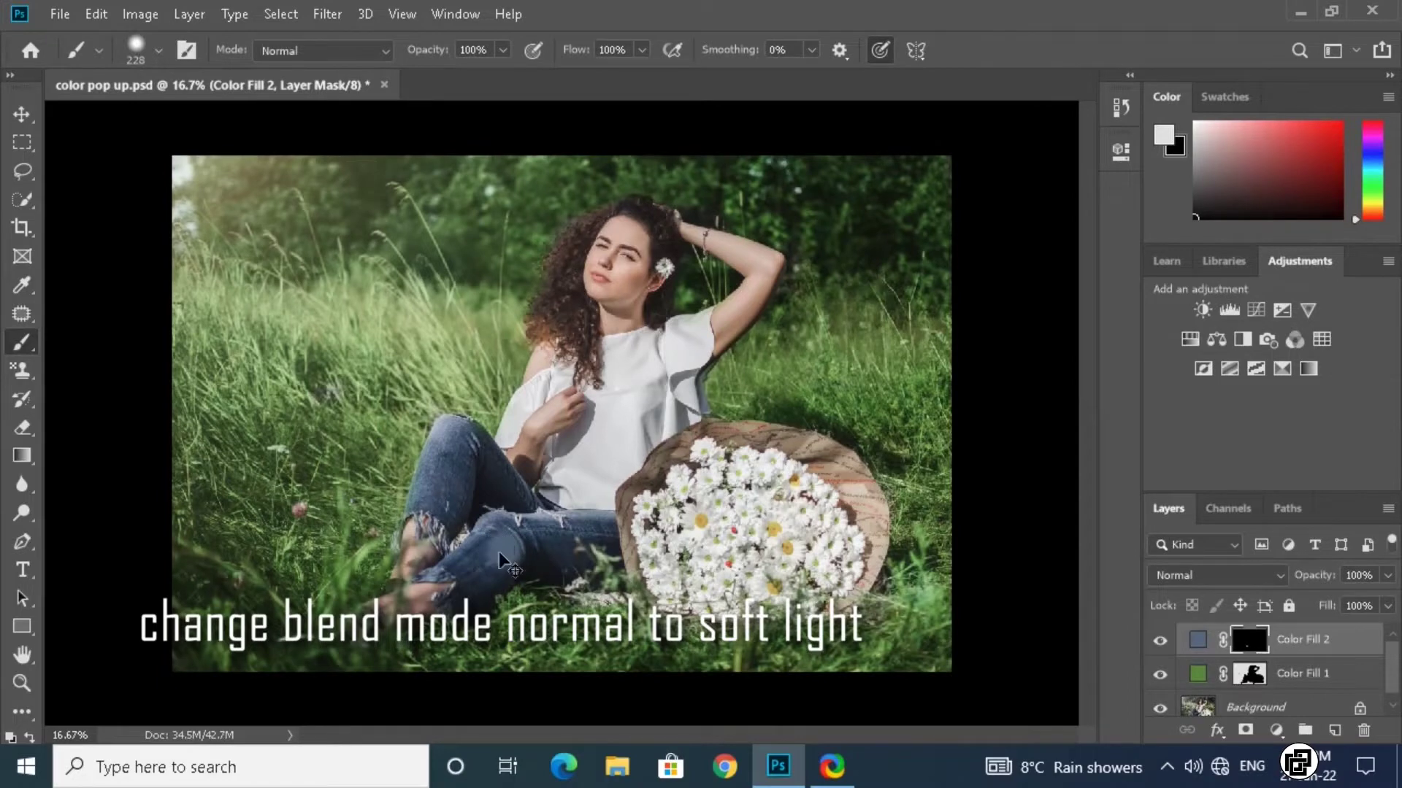
Blend Color Fill 2 in Soft Light and paint its blue tint onto the jeans
left_click(1168, 577)
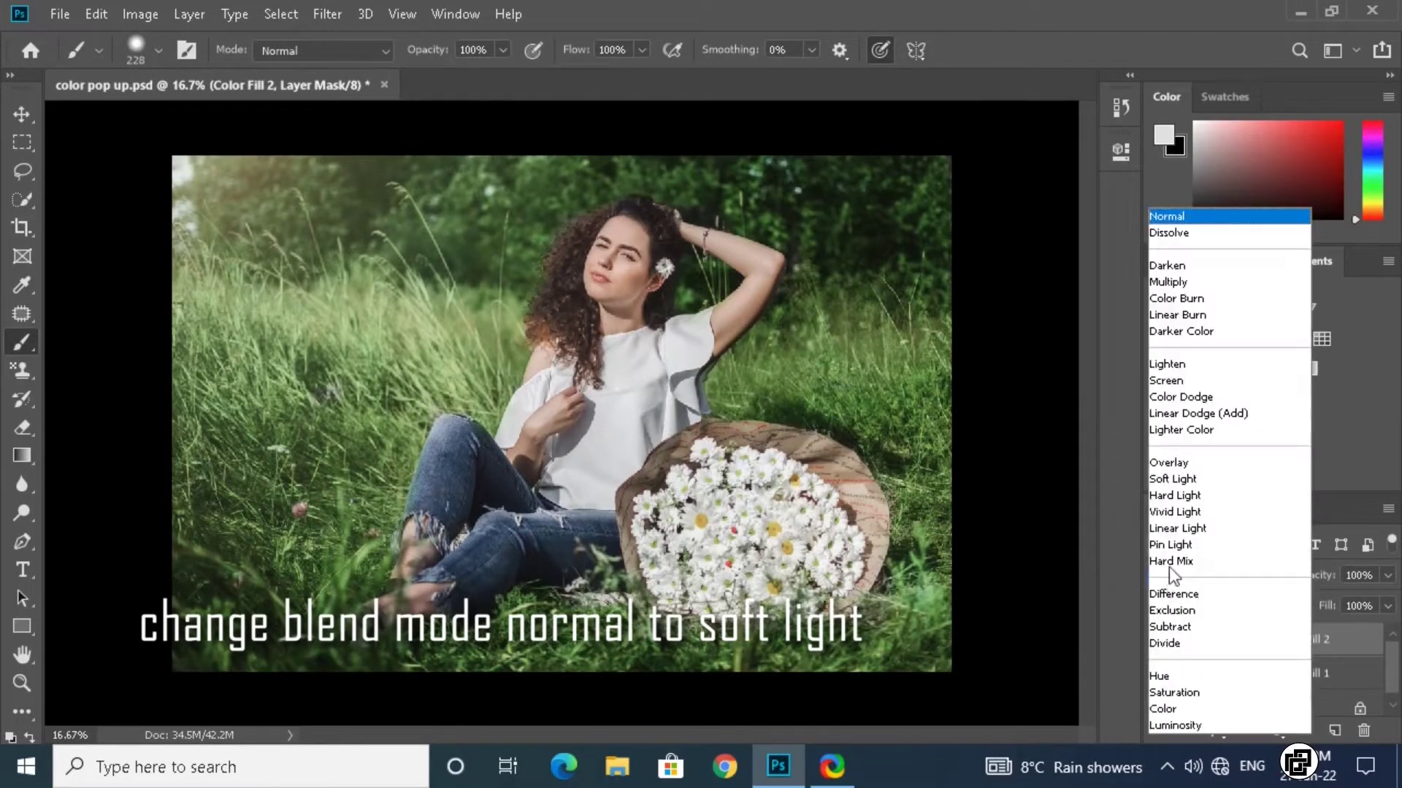
left_click(1177, 480)
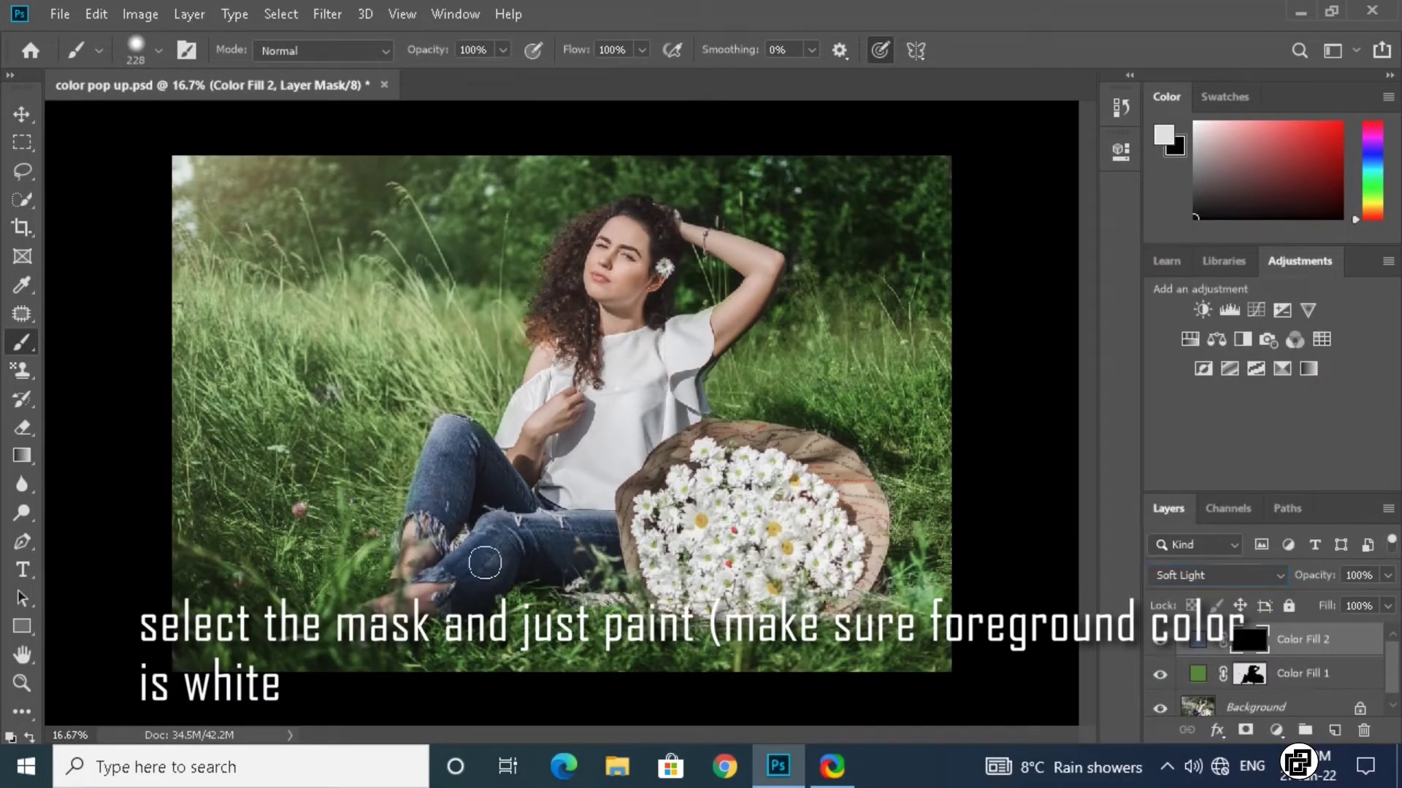
left_click_drag(475, 551, 592, 525)
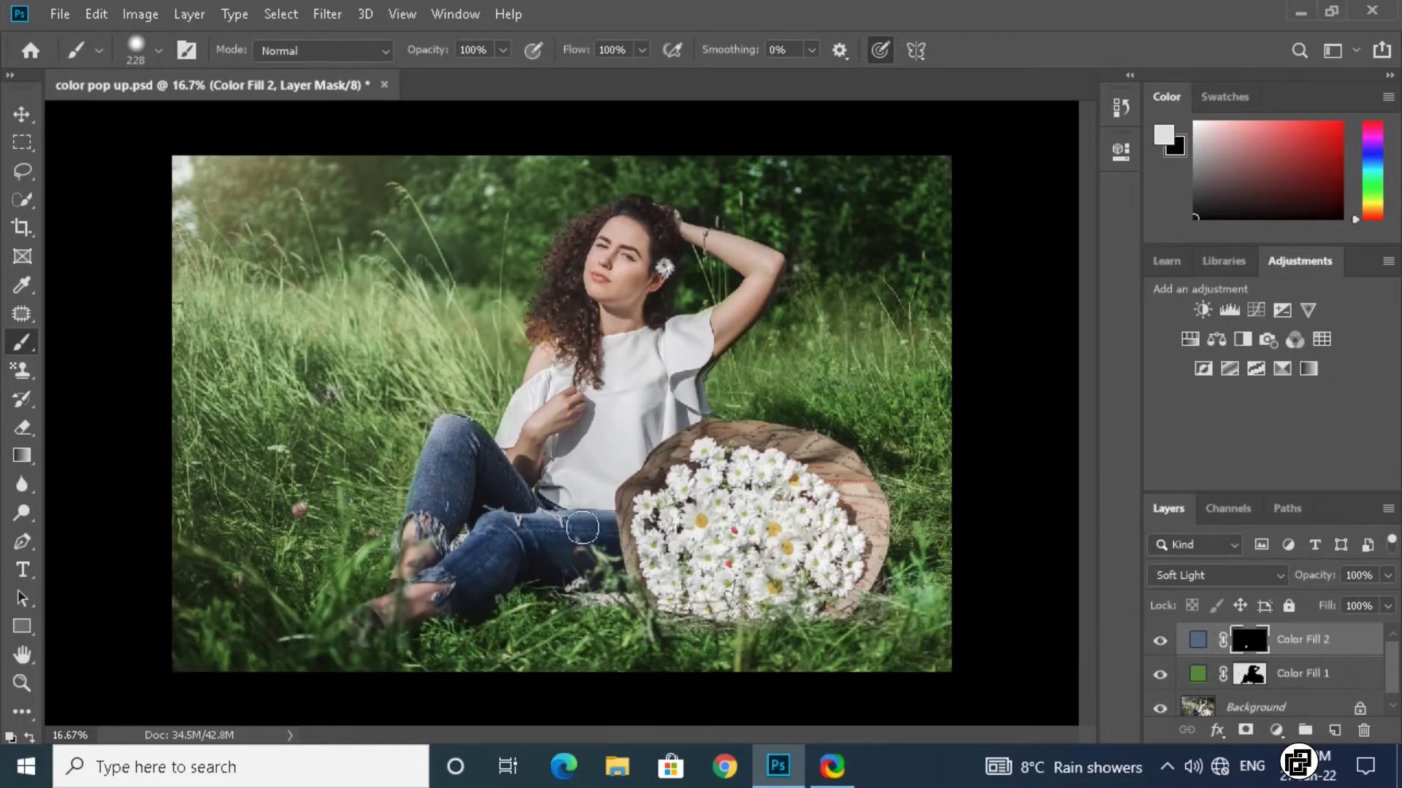
mouse_move(502, 520)
left_mouse_down()
mouse_move(546, 546)
mouse_move(449, 592)
mouse_move(546, 565)
mouse_move(444, 491)
mouse_move(447, 437)
left_mouse_up()
mouse_move(427, 486)
left_mouse_down()
mouse_move(520, 511)
mouse_move(479, 479)
mouse_move(438, 492)
mouse_move(590, 526)
left_mouse_up()
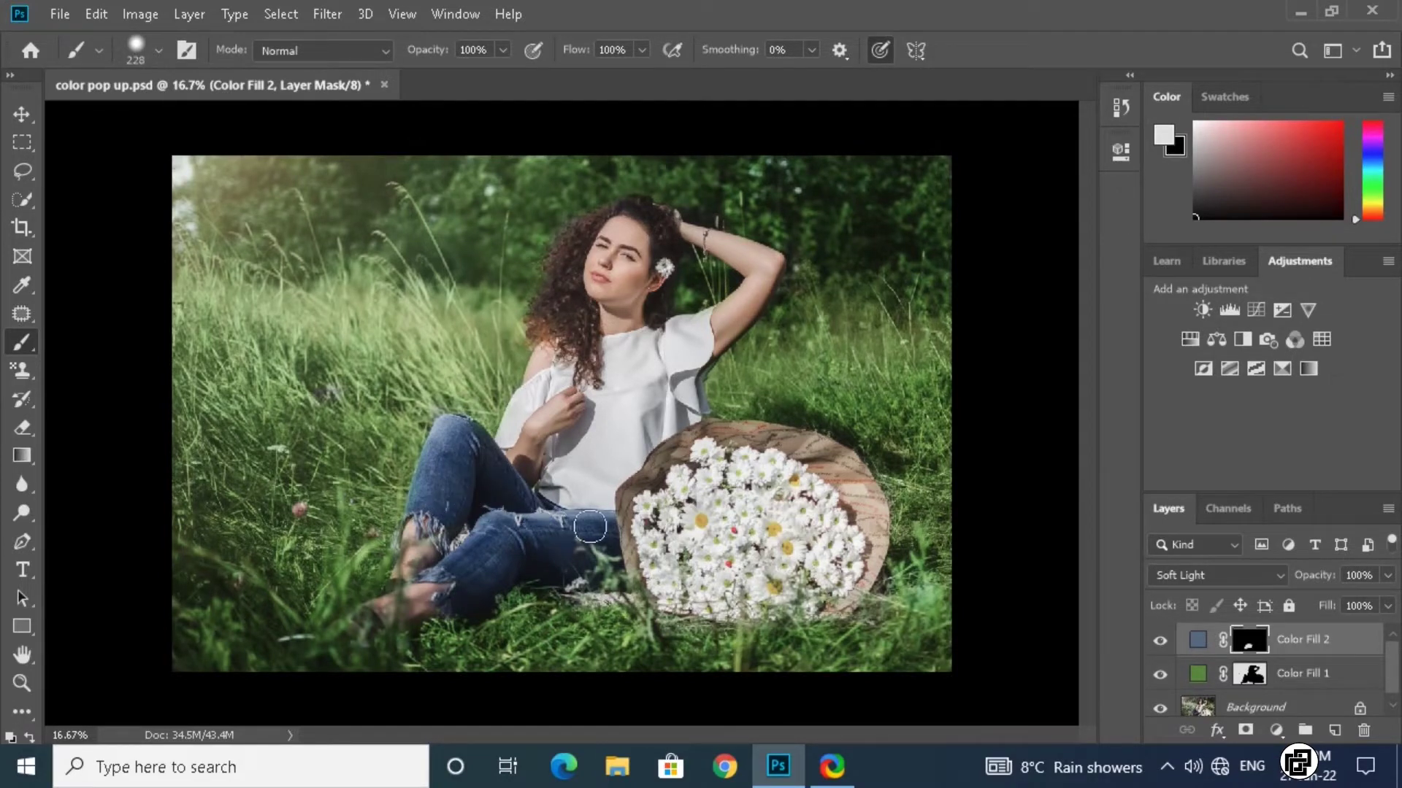
left_click(1158, 642)
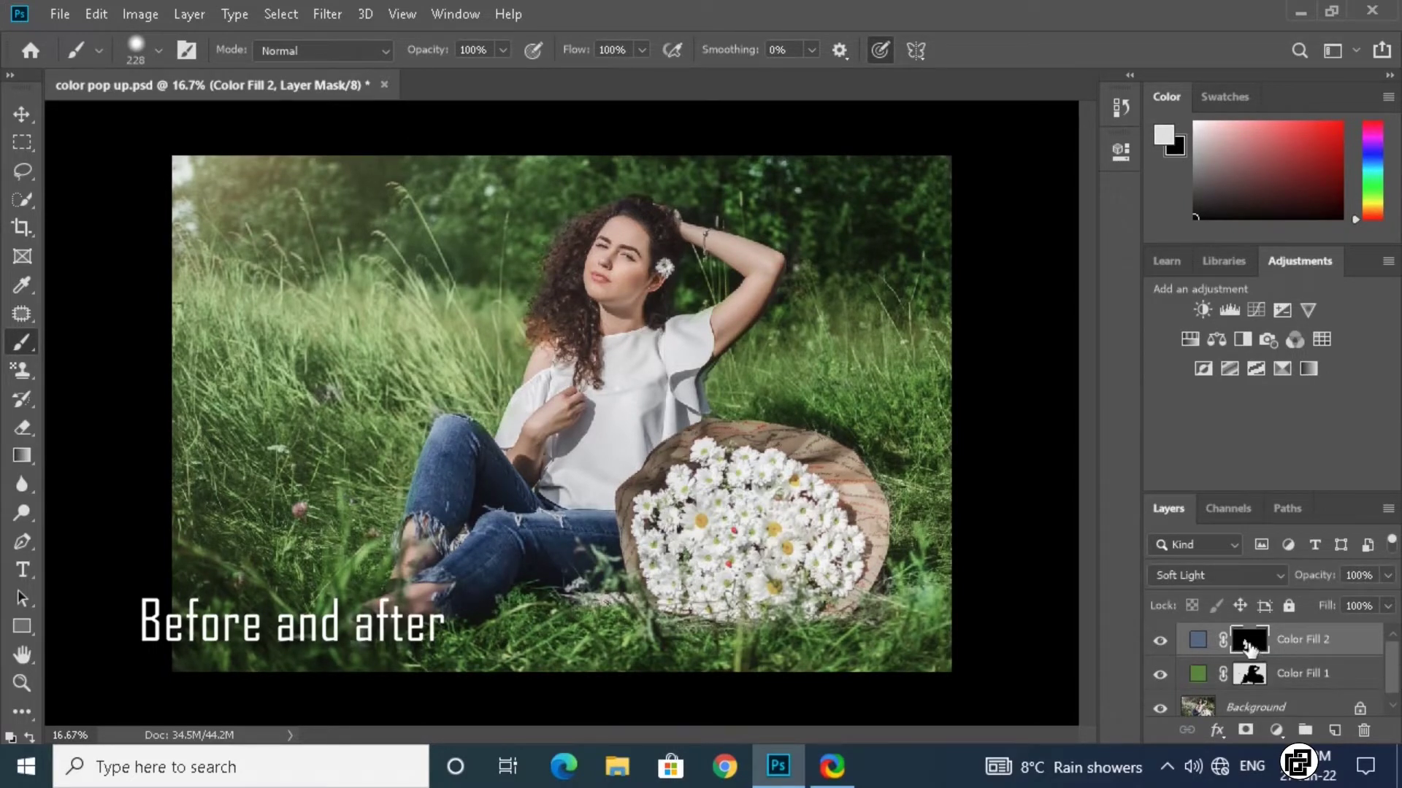
double_click(1198, 641)
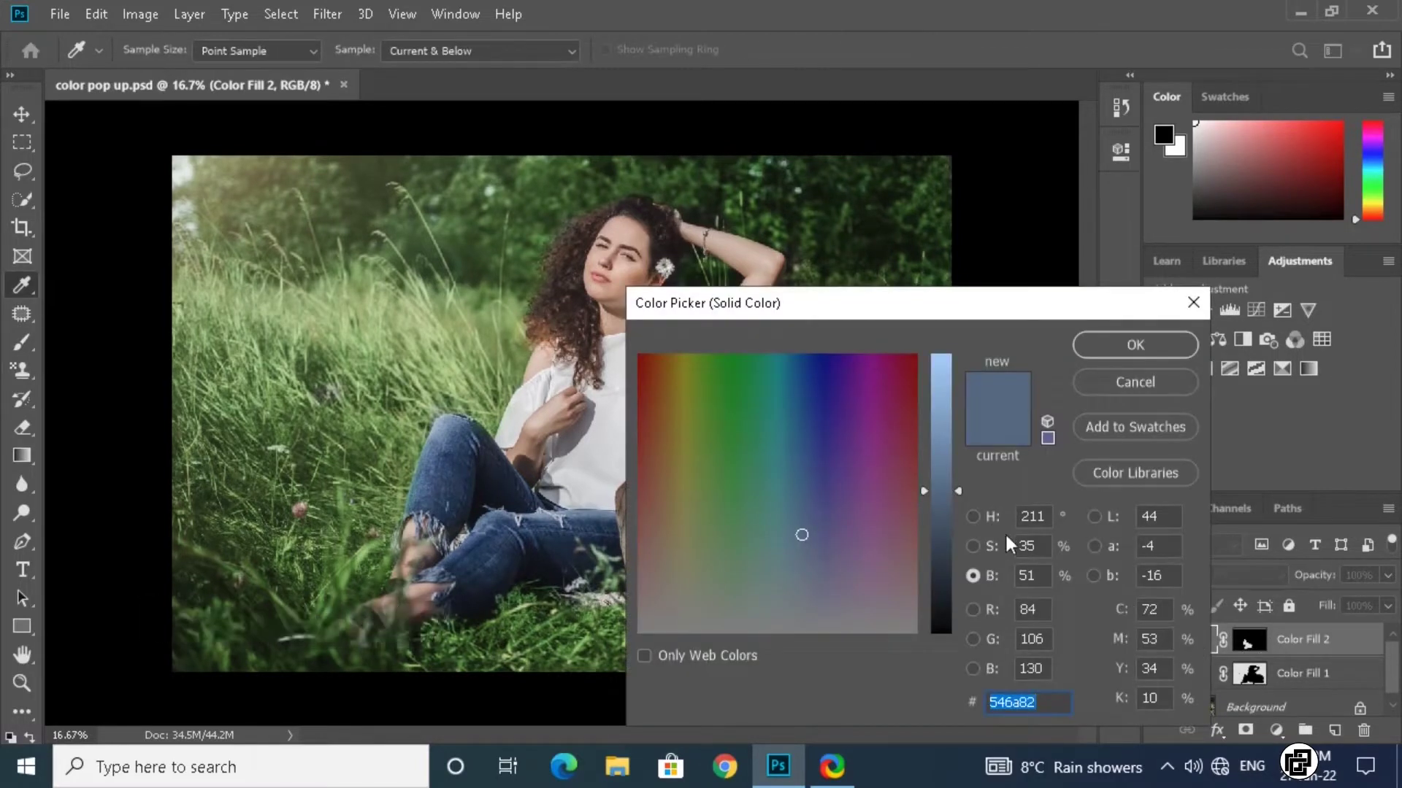
Darken the jeans' blue slightly, then add a third black fill layer with inverted mask
left_click_drag(958, 492, 971, 515)
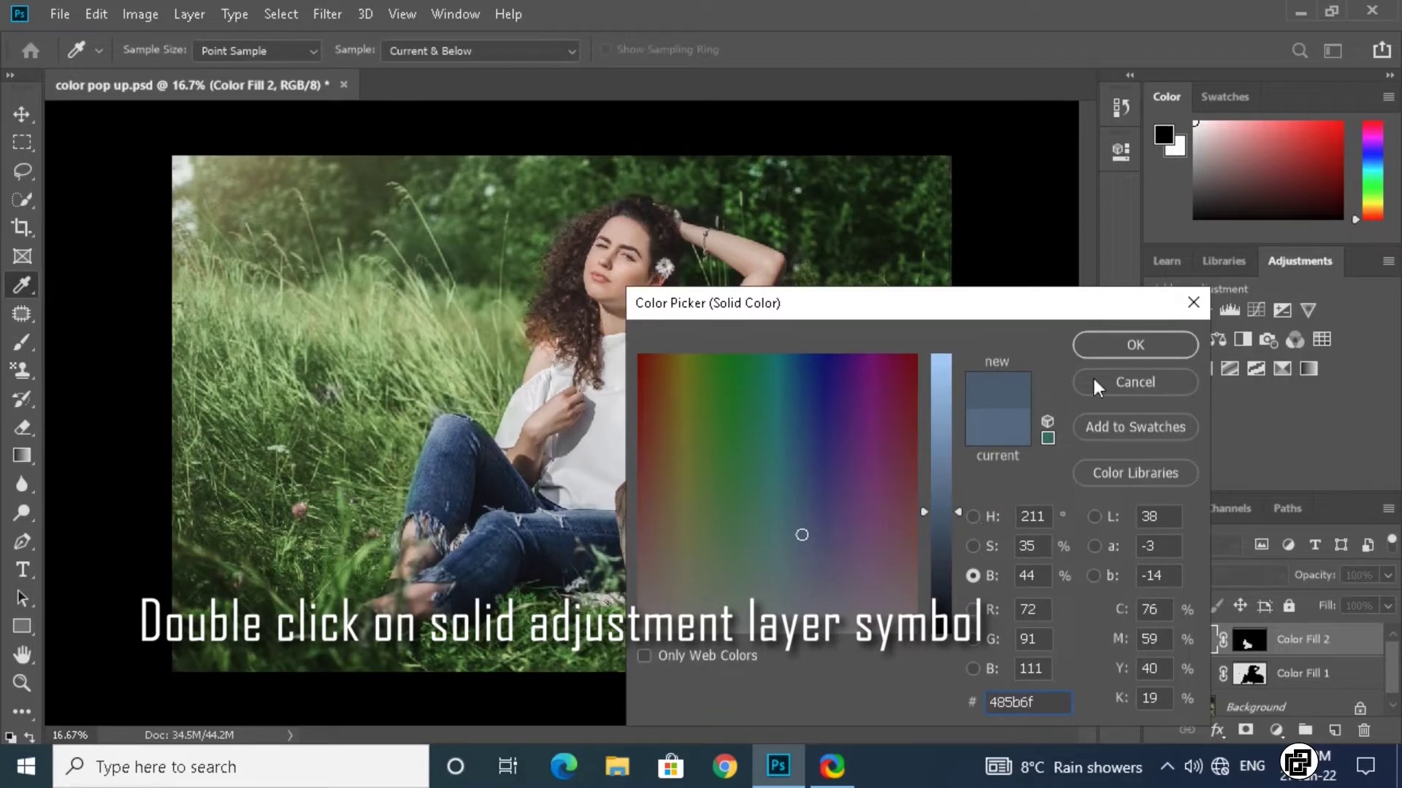
left_click(1101, 348)
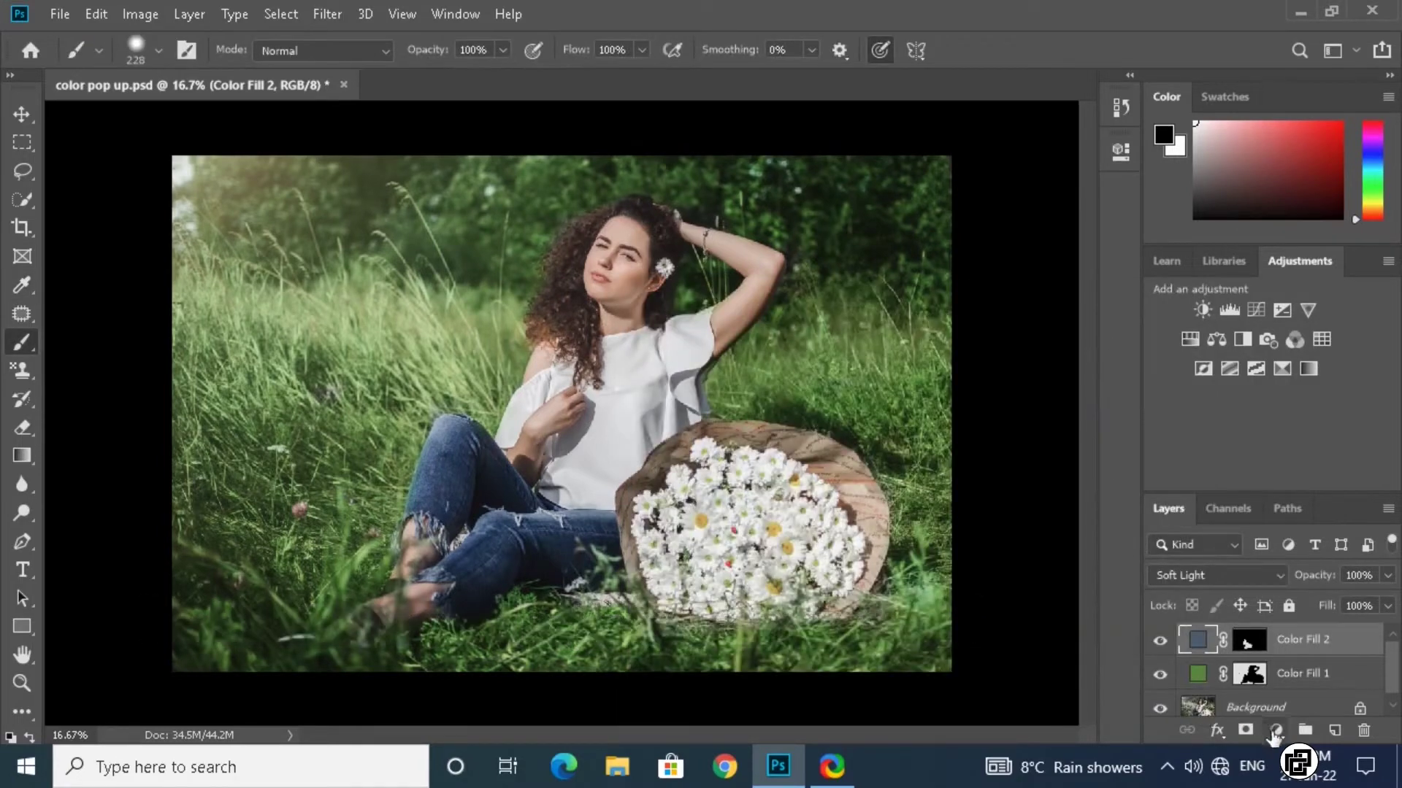
left_click(1275, 732)
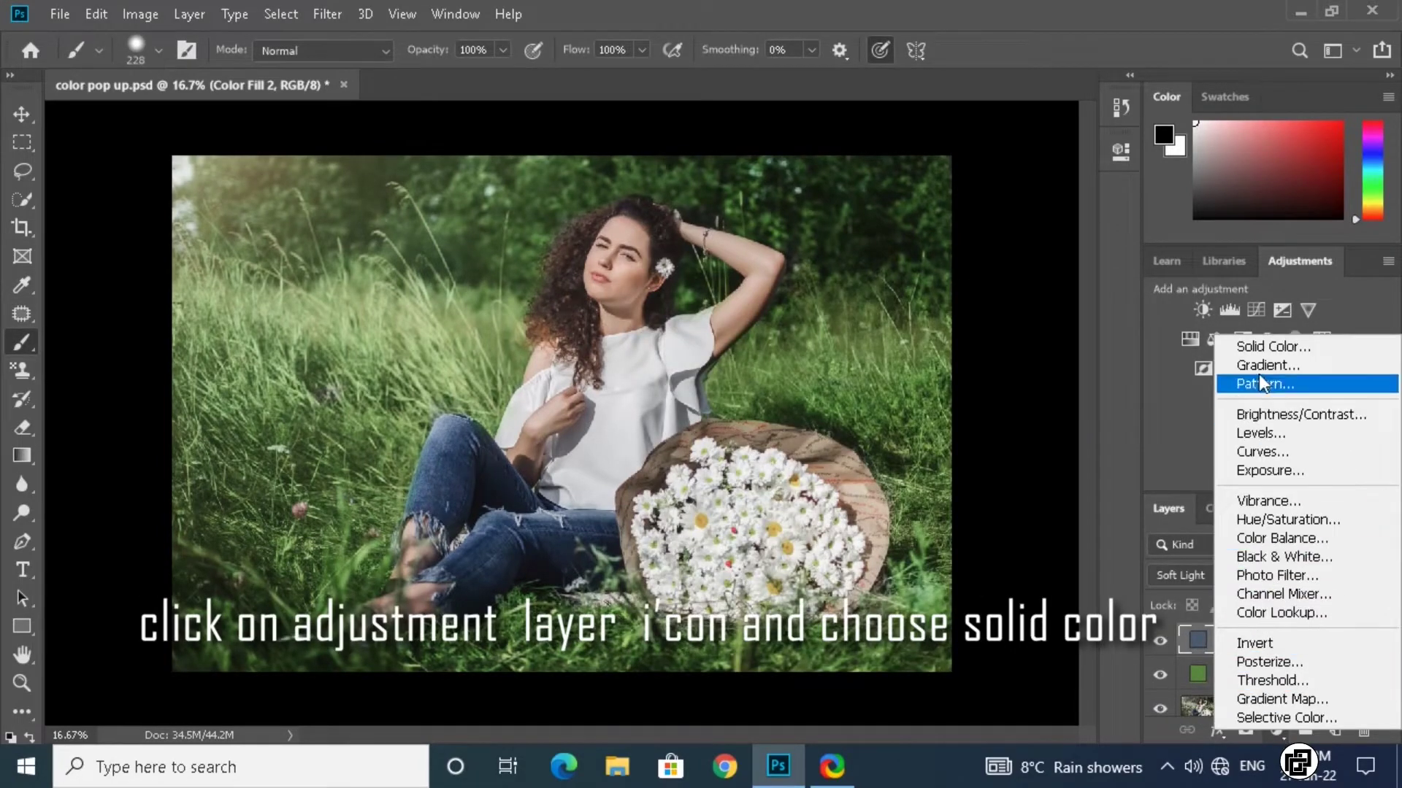
left_click(1254, 347)
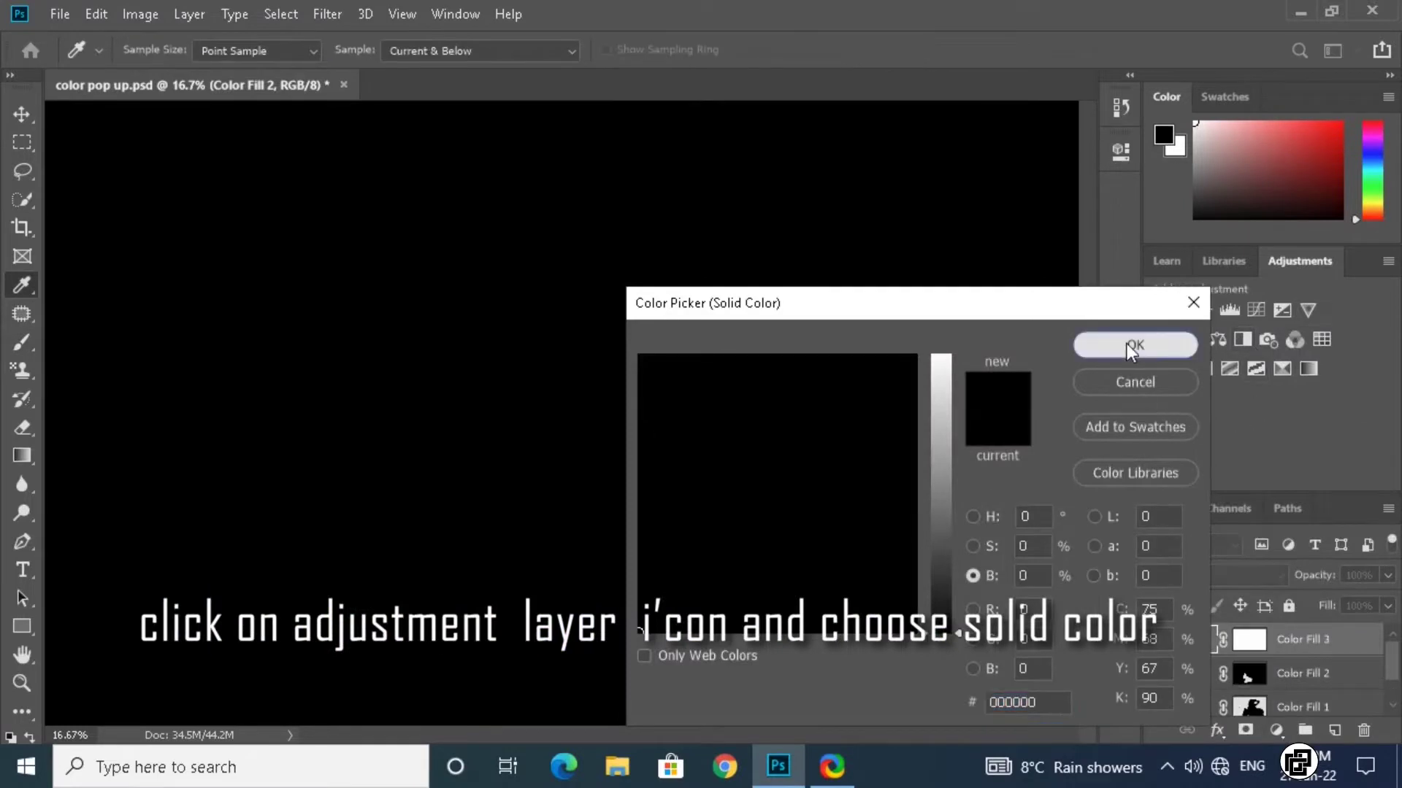
left_click(1129, 345)
left_click(1253, 643)
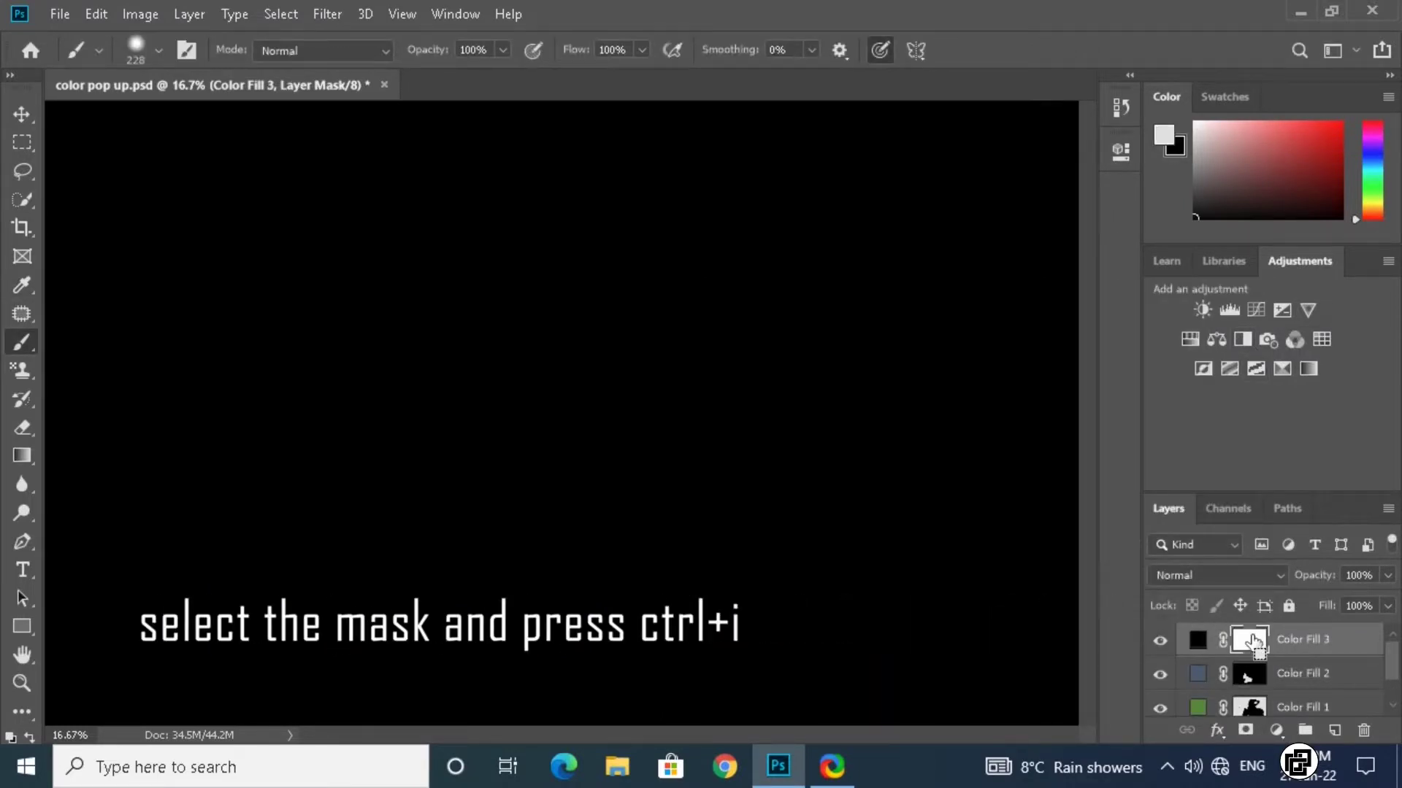
key("ctrl+i")
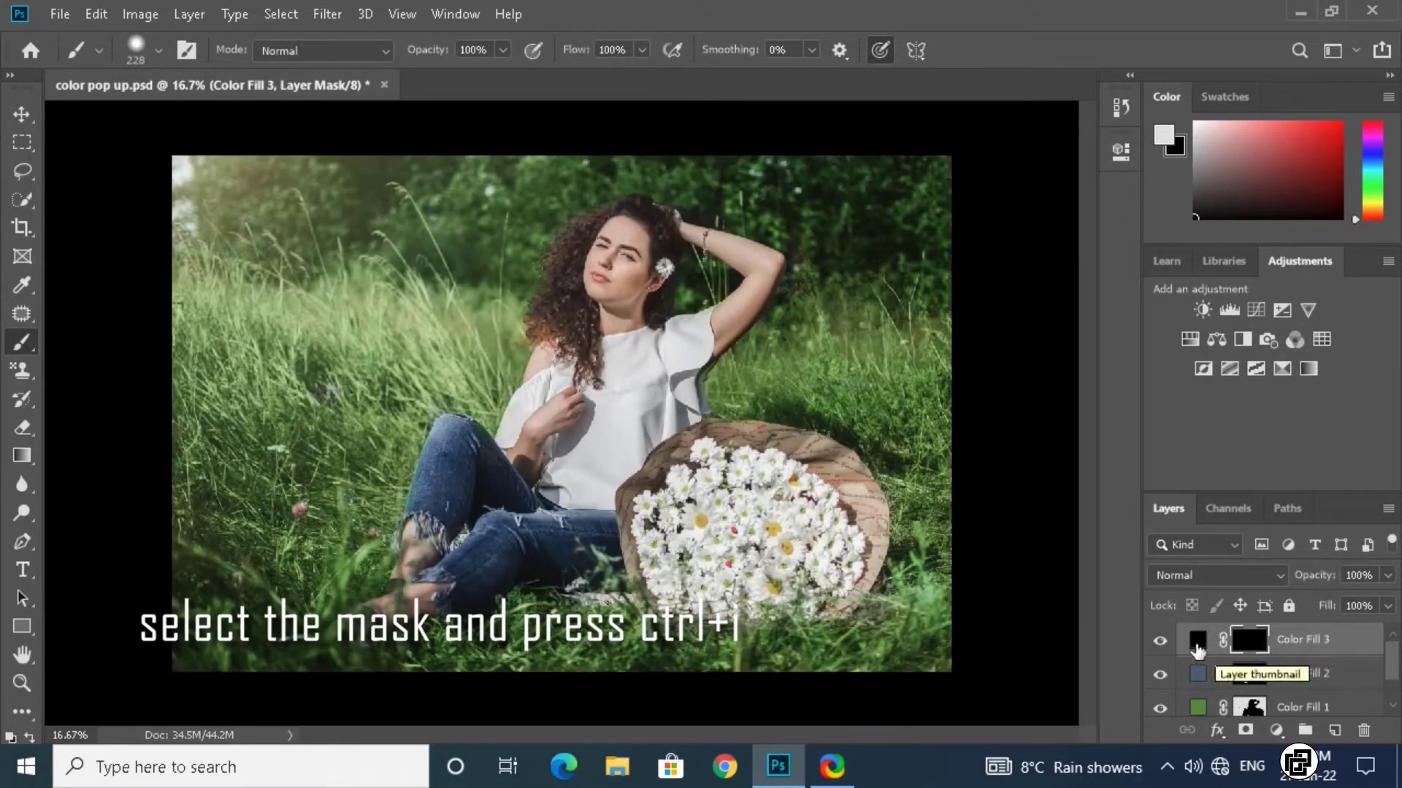
Set Color Fill 3 to the dark brown #45332b sampled from the hair
double_click(1197, 640)
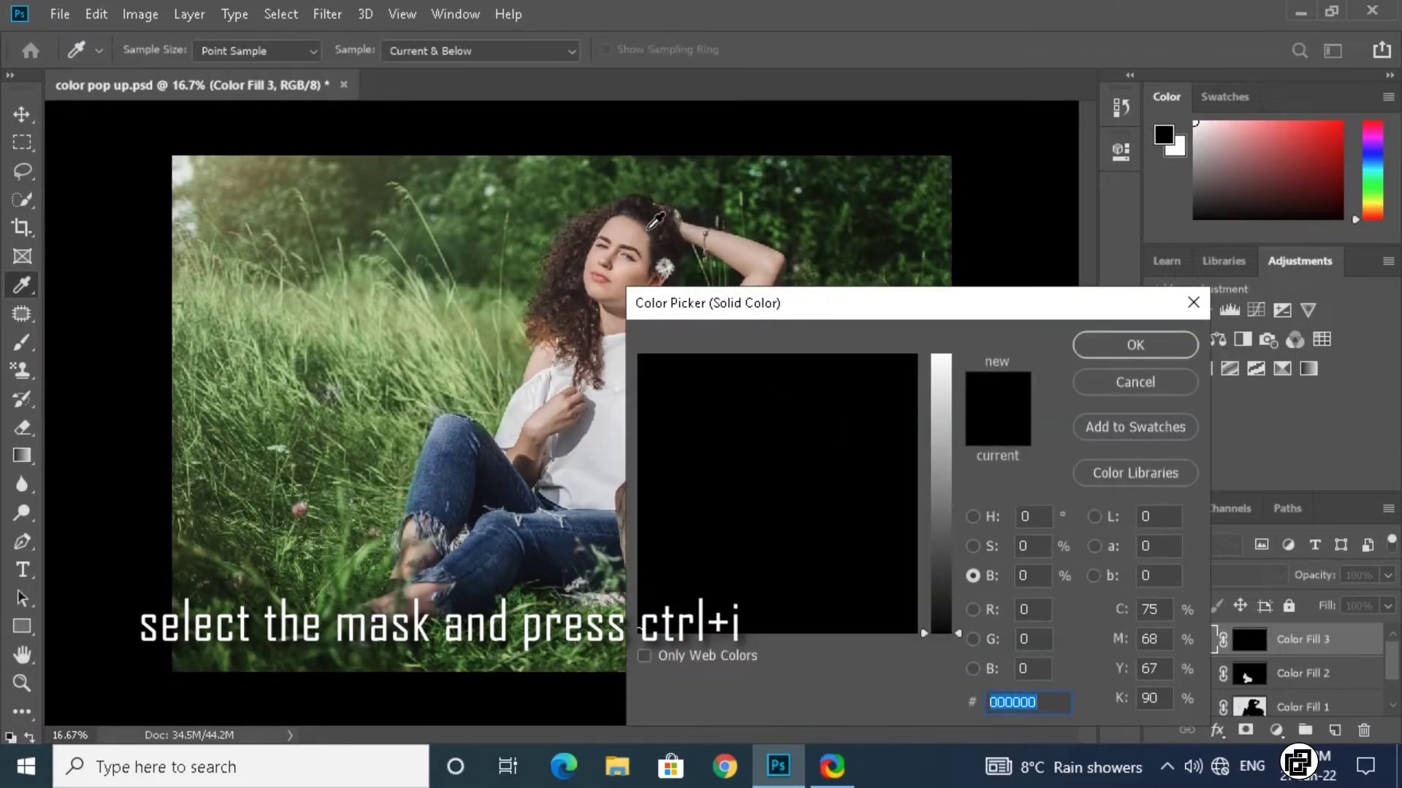
key("ctrl+plus")
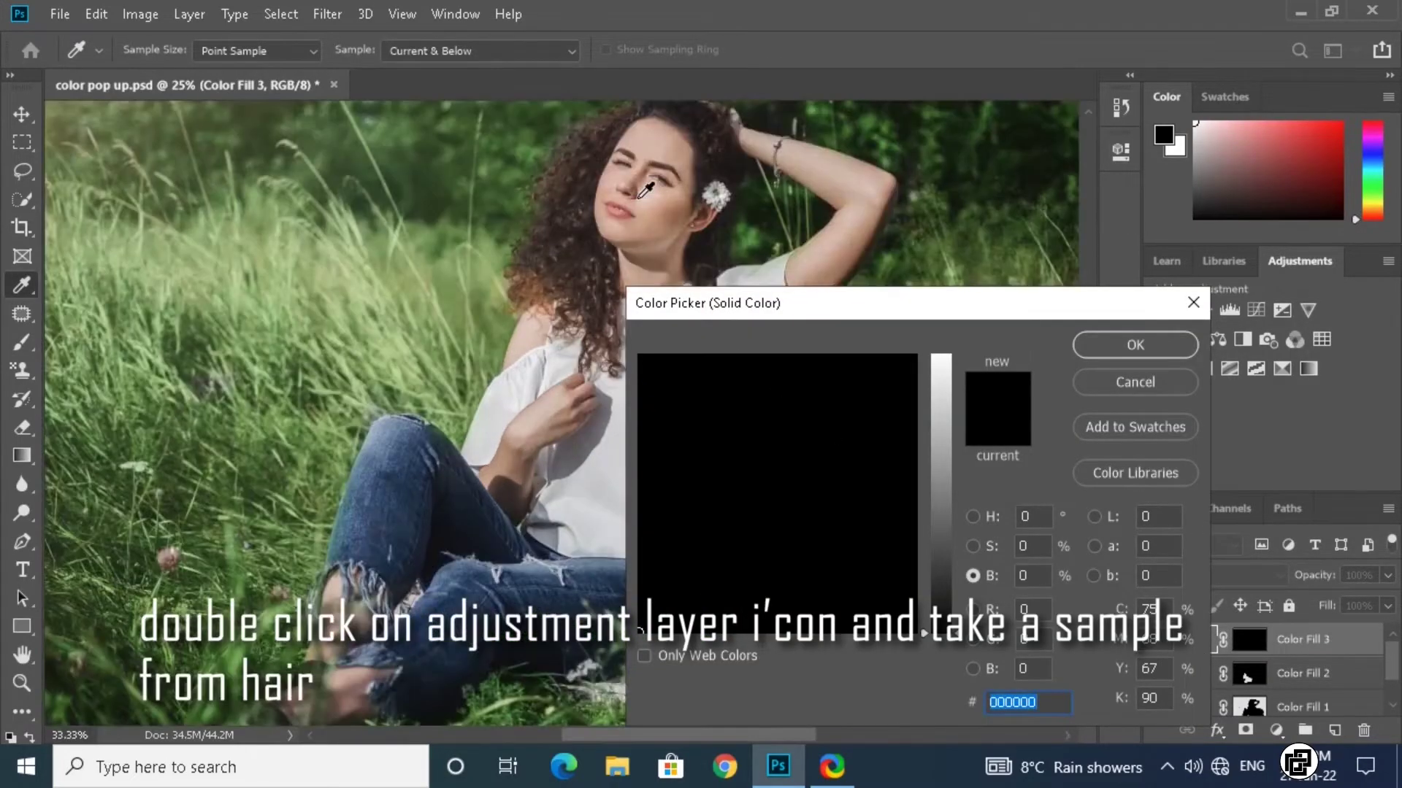
key("ctrl+plus")
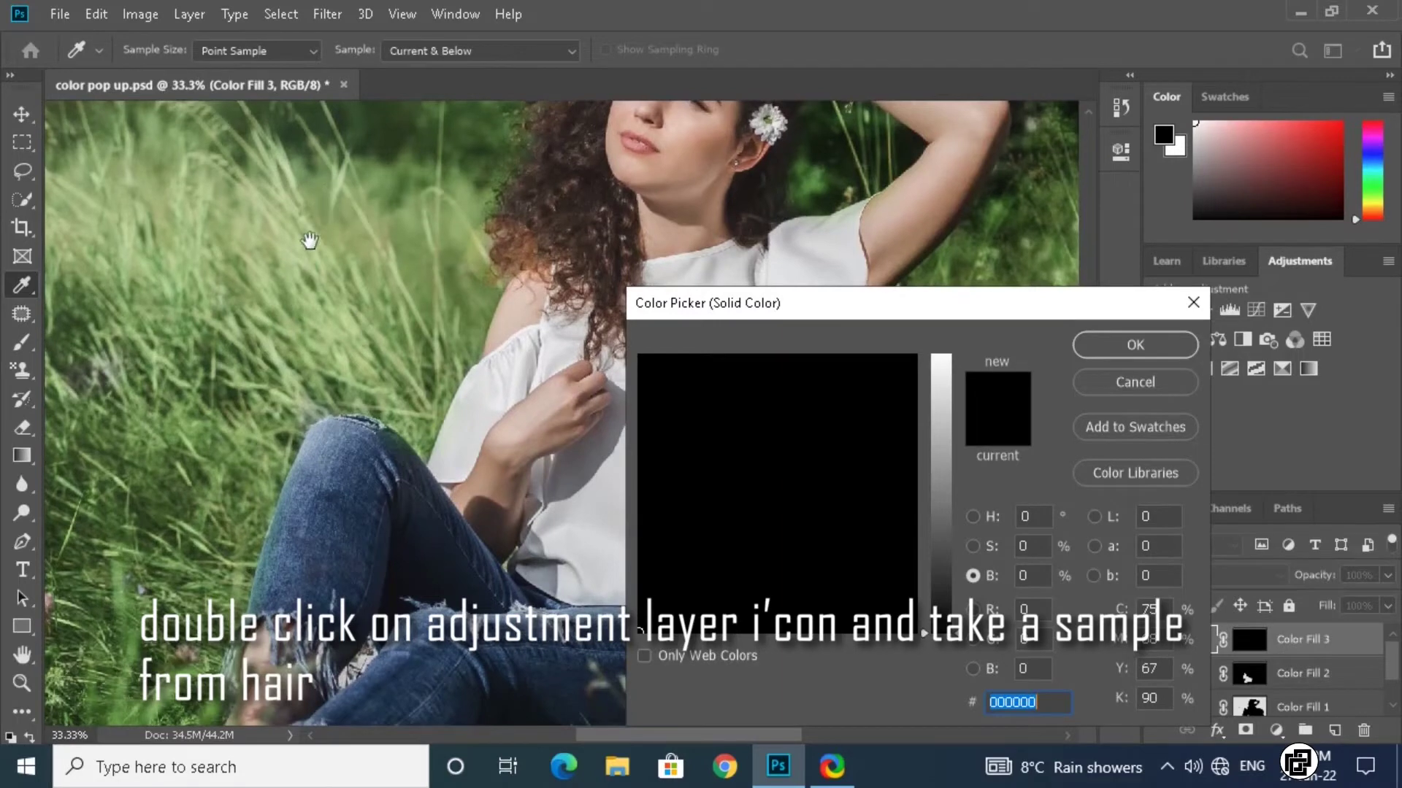
left_click_drag(251, 173, 403, 410)
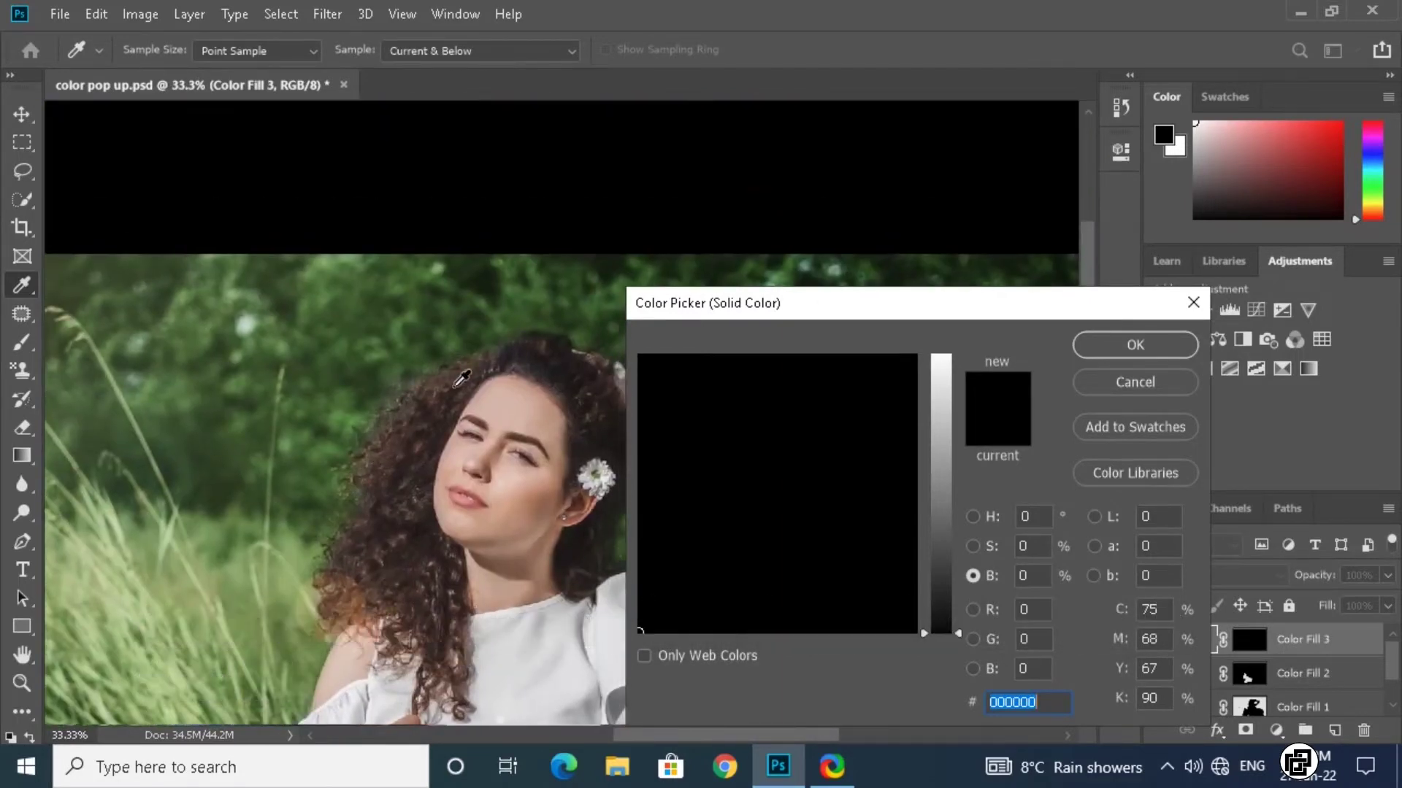
left_click(477, 369)
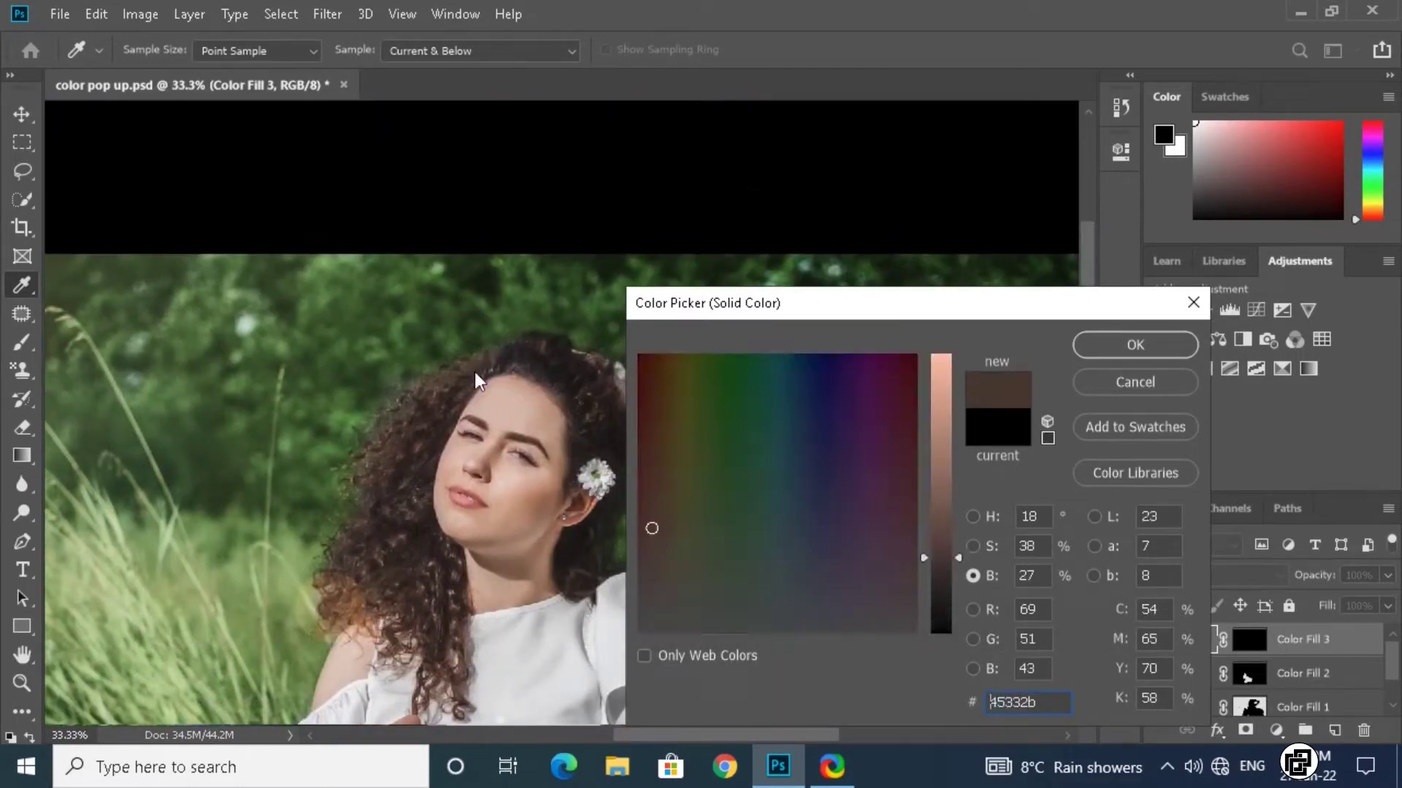
left_click(1087, 349)
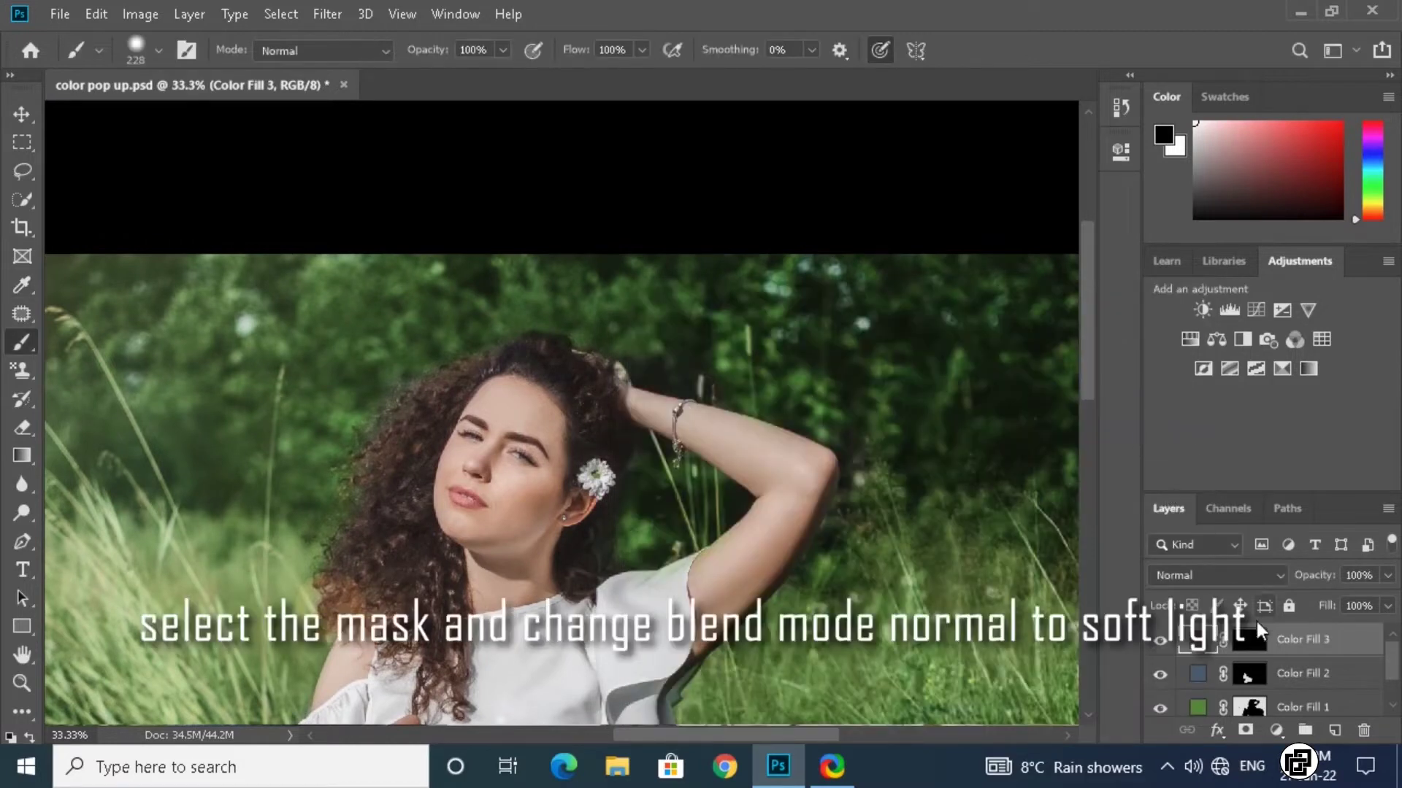
Set Color Fill 3 to Soft Light and shrink the brush to 48 px
left_click(1256, 641)
left_click(1190, 576)
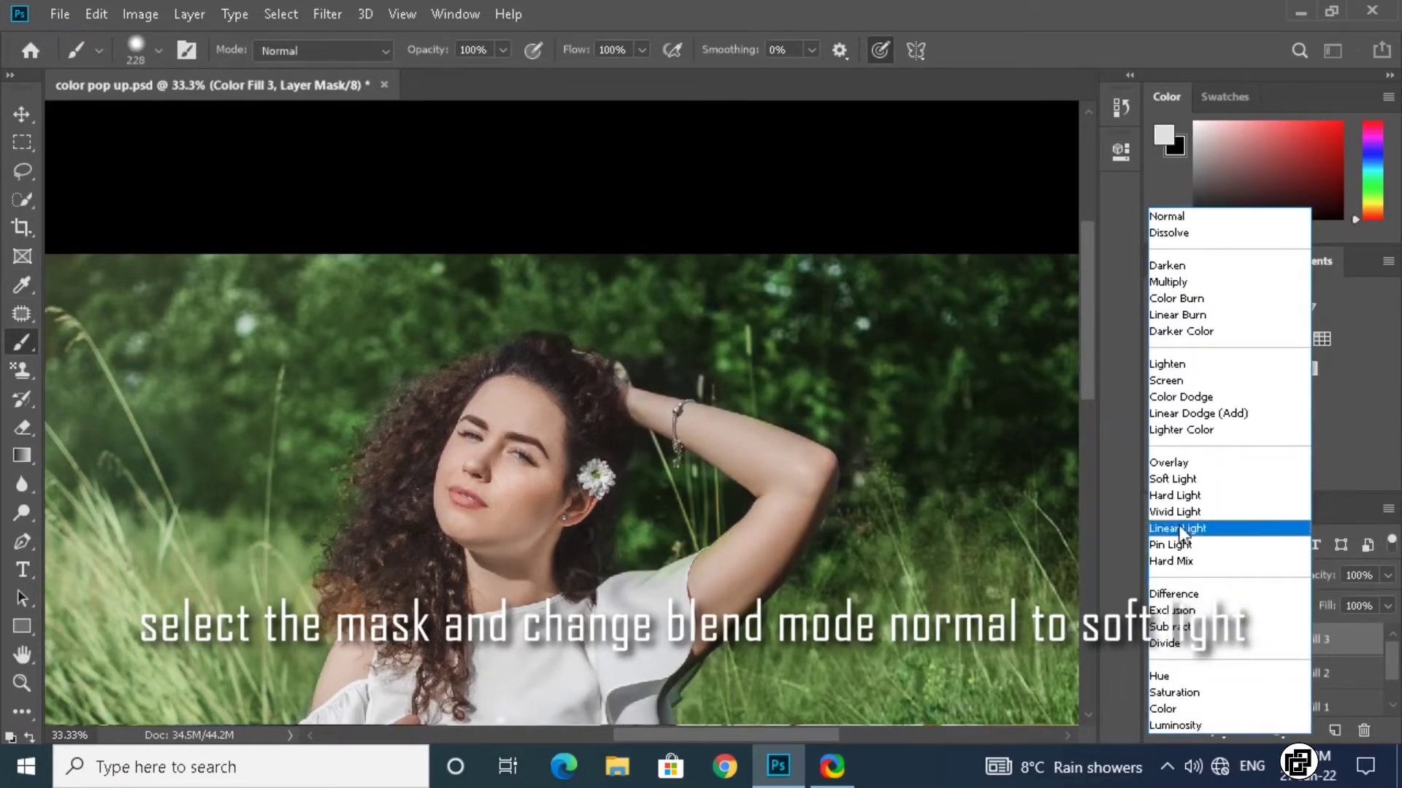
left_click(1175, 479)
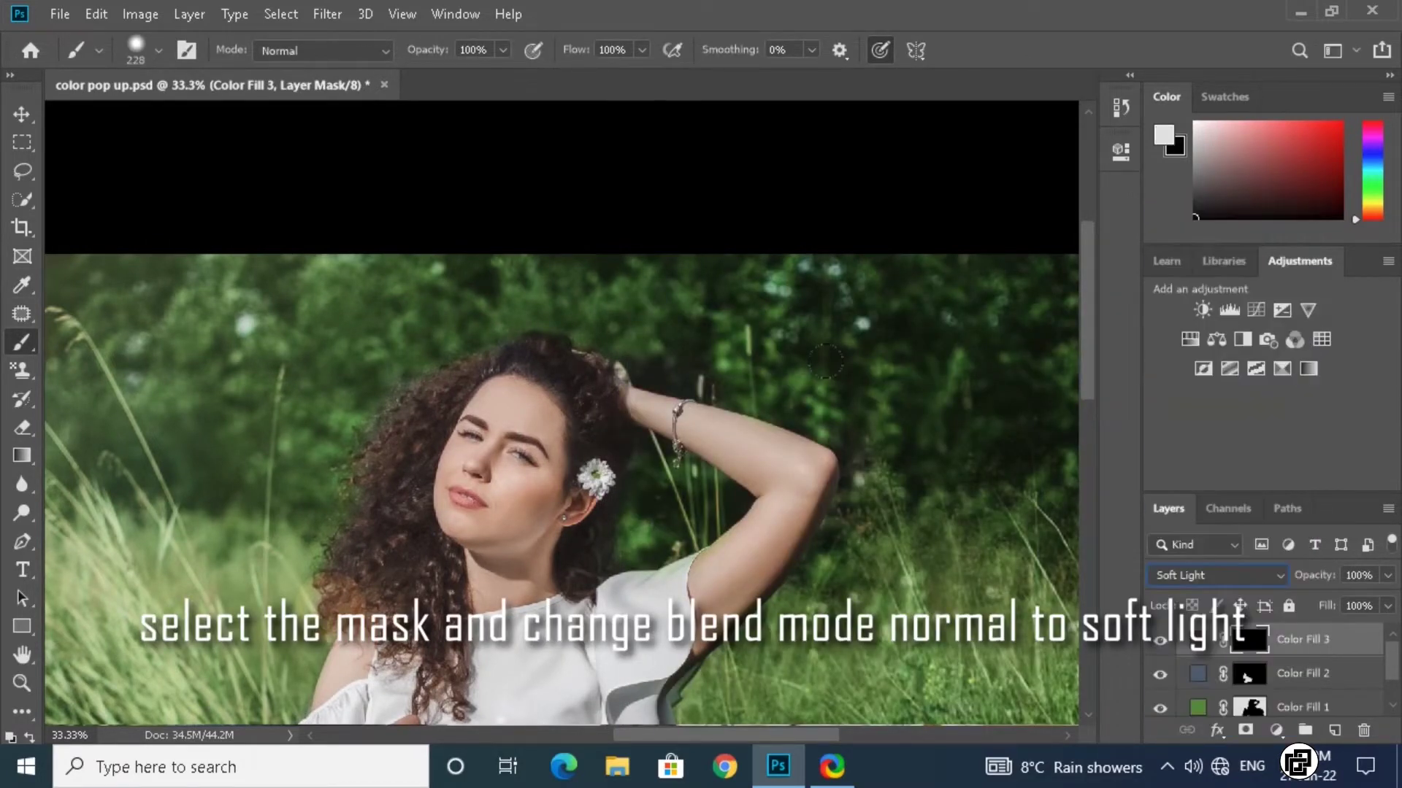
right_click(903, 371)
left_click_drag(1099, 420, 1043, 429)
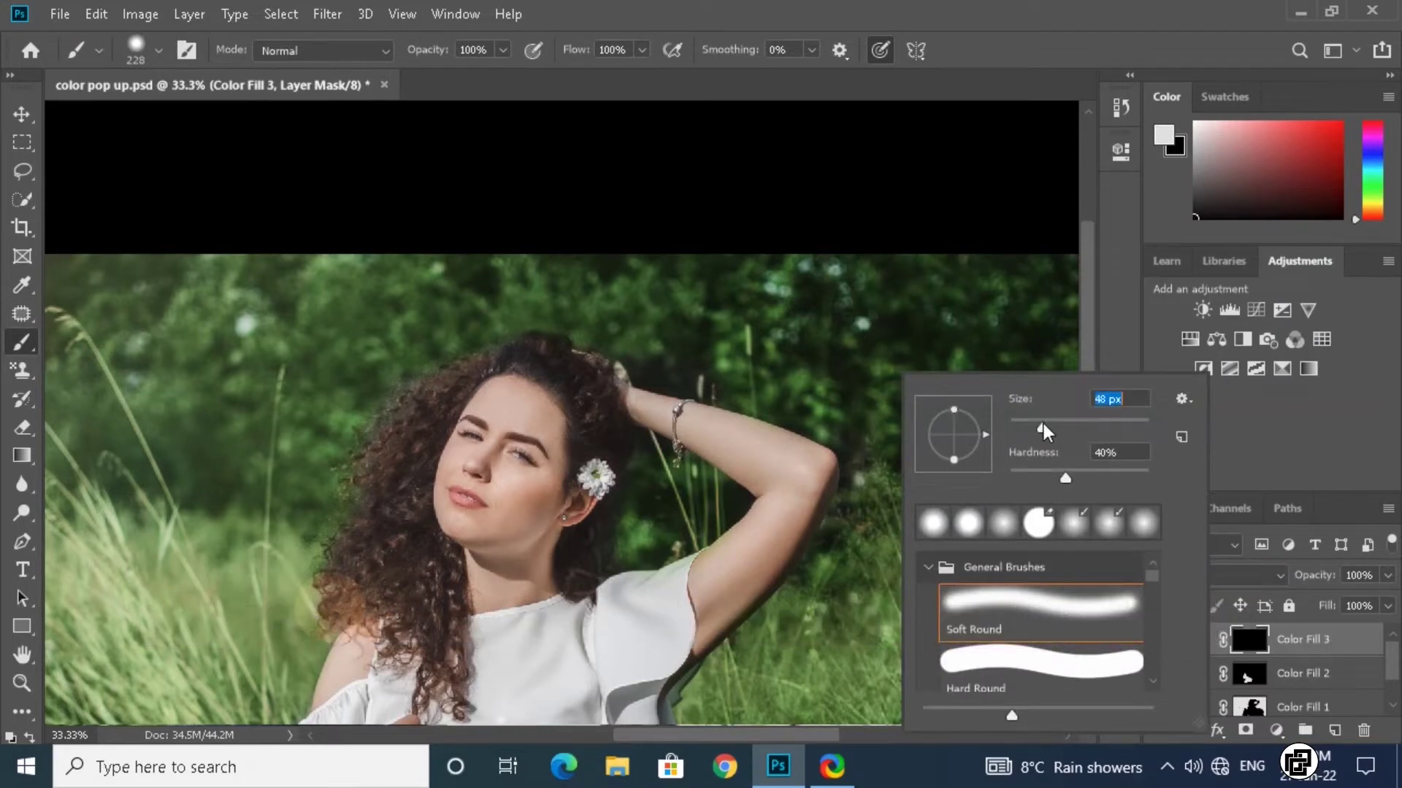
key("Return")
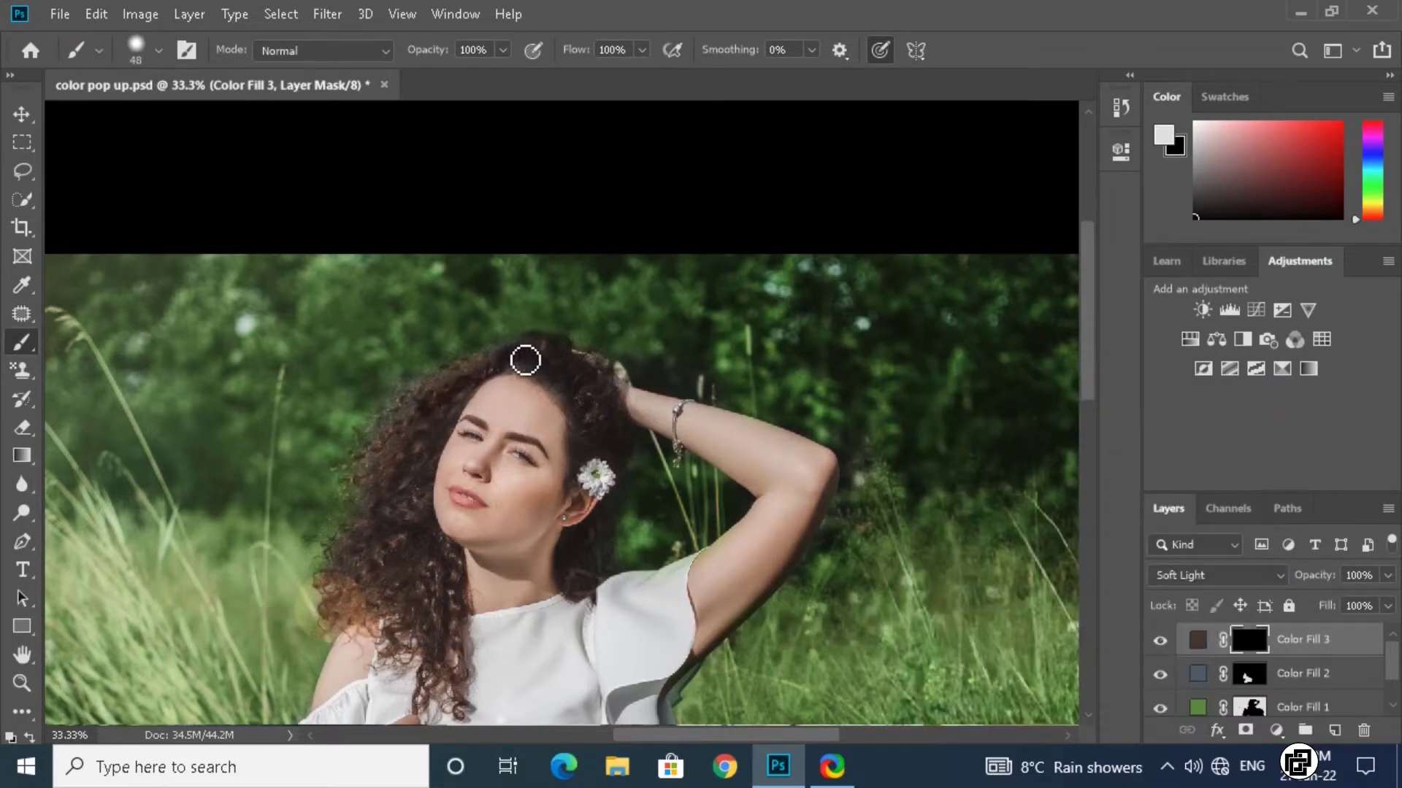
Paint the brown tint over the curls, swapping to black to clean up the shoulder edge
mouse_move(552, 383)
left_mouse_down()
mouse_move(516, 372)
mouse_move(569, 382)
mouse_move(590, 411)
left_mouse_up()
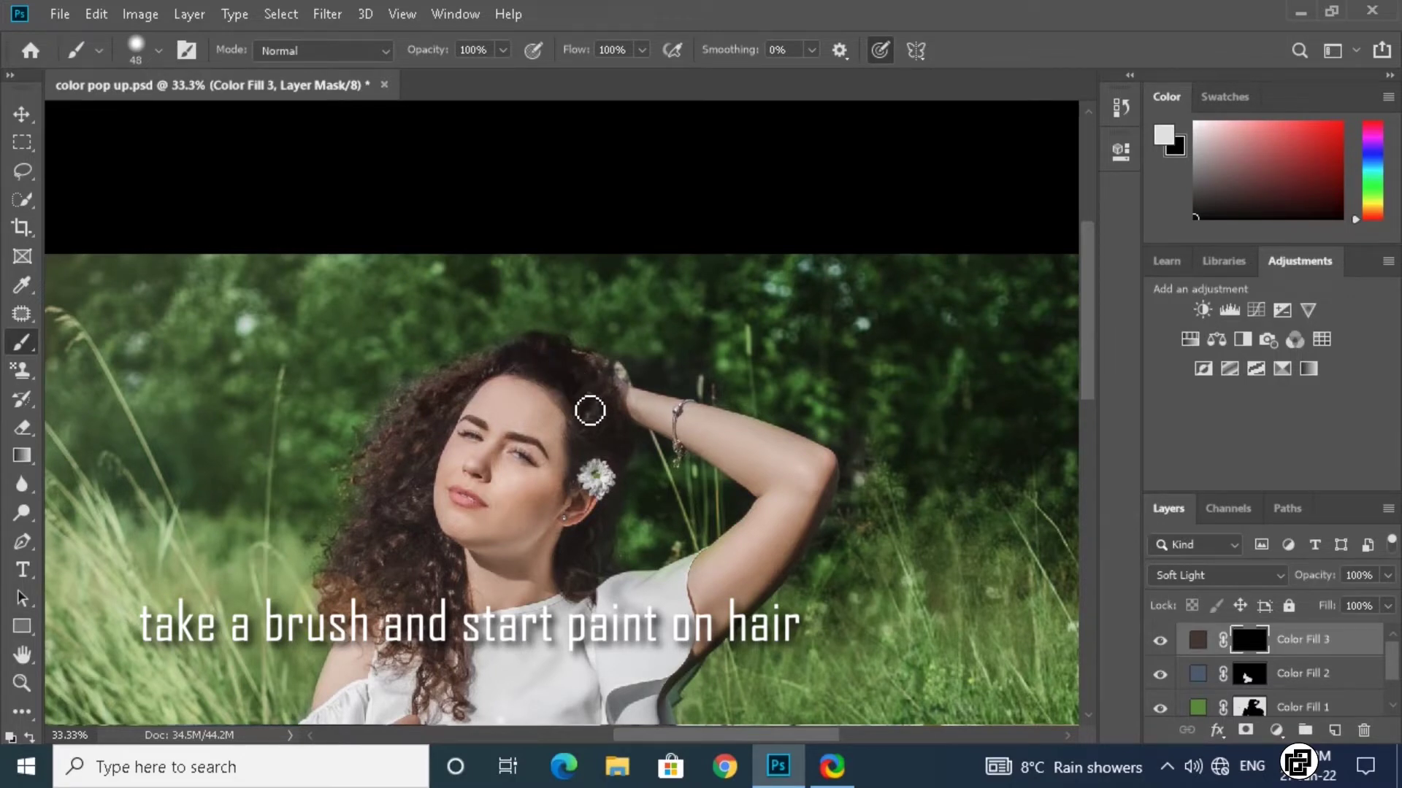
mouse_move(599, 415)
left_mouse_down()
mouse_move(588, 470)
mouse_move(611, 432)
mouse_move(623, 454)
mouse_move(593, 472)
left_mouse_up()
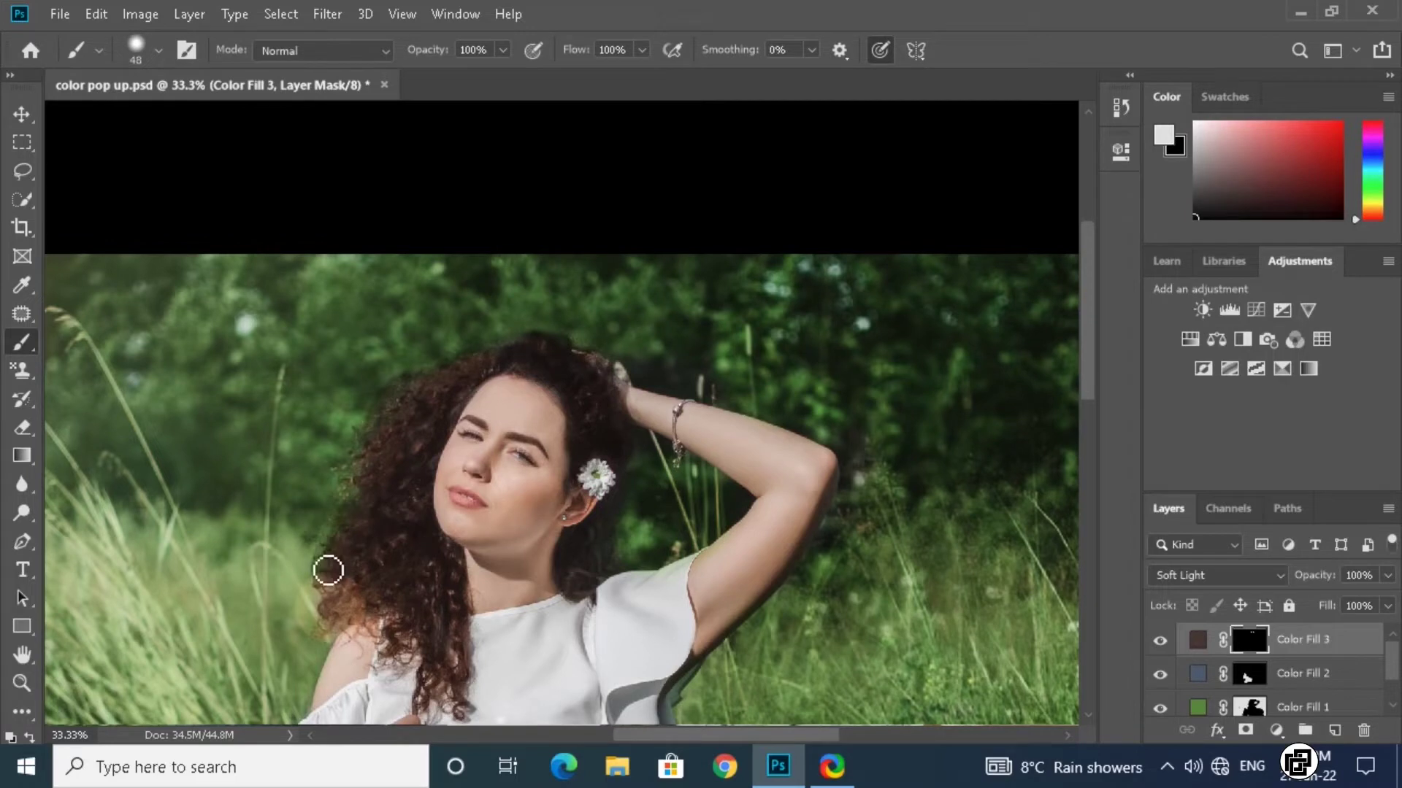
left_click_drag(573, 585, 573, 558)
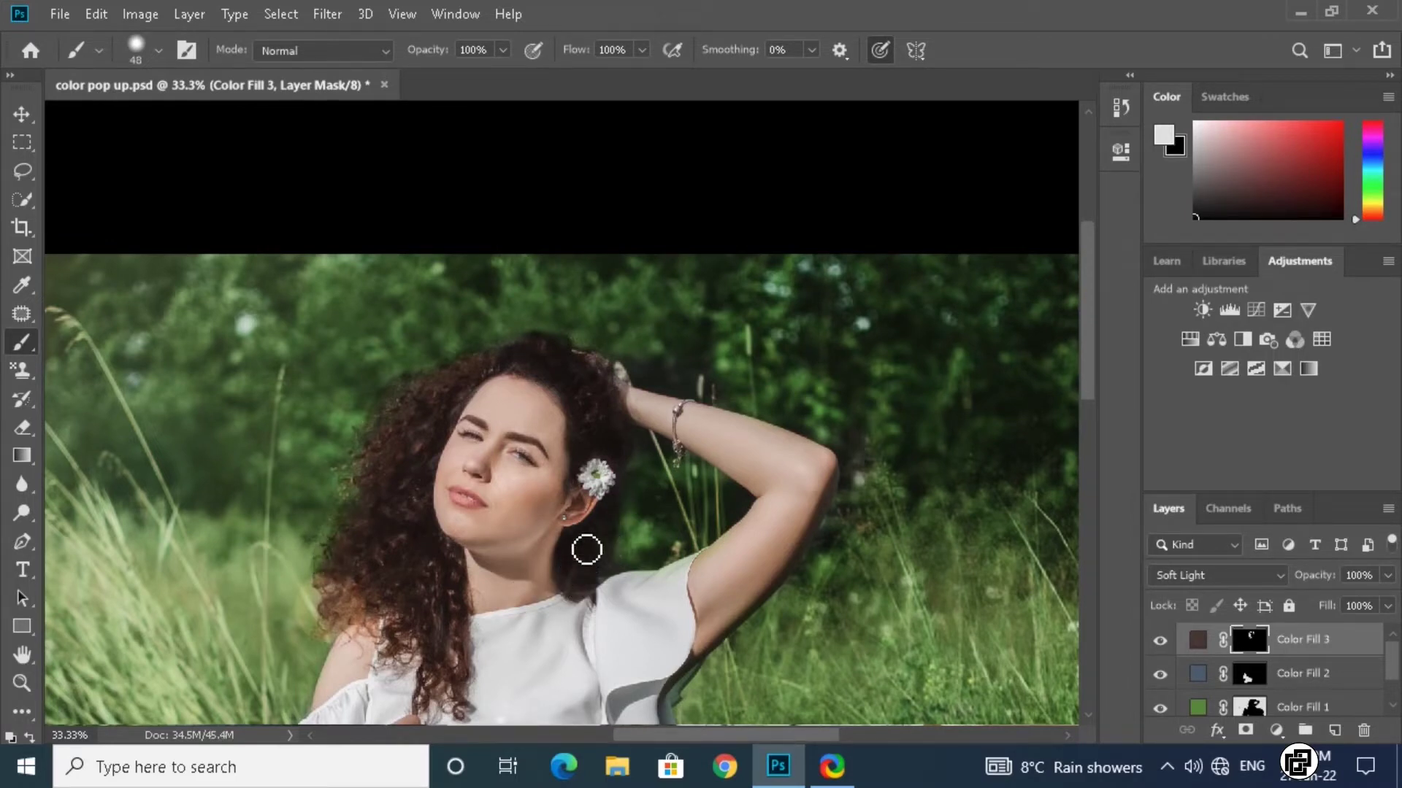
left_click_drag(605, 583, 598, 572)
key("x")
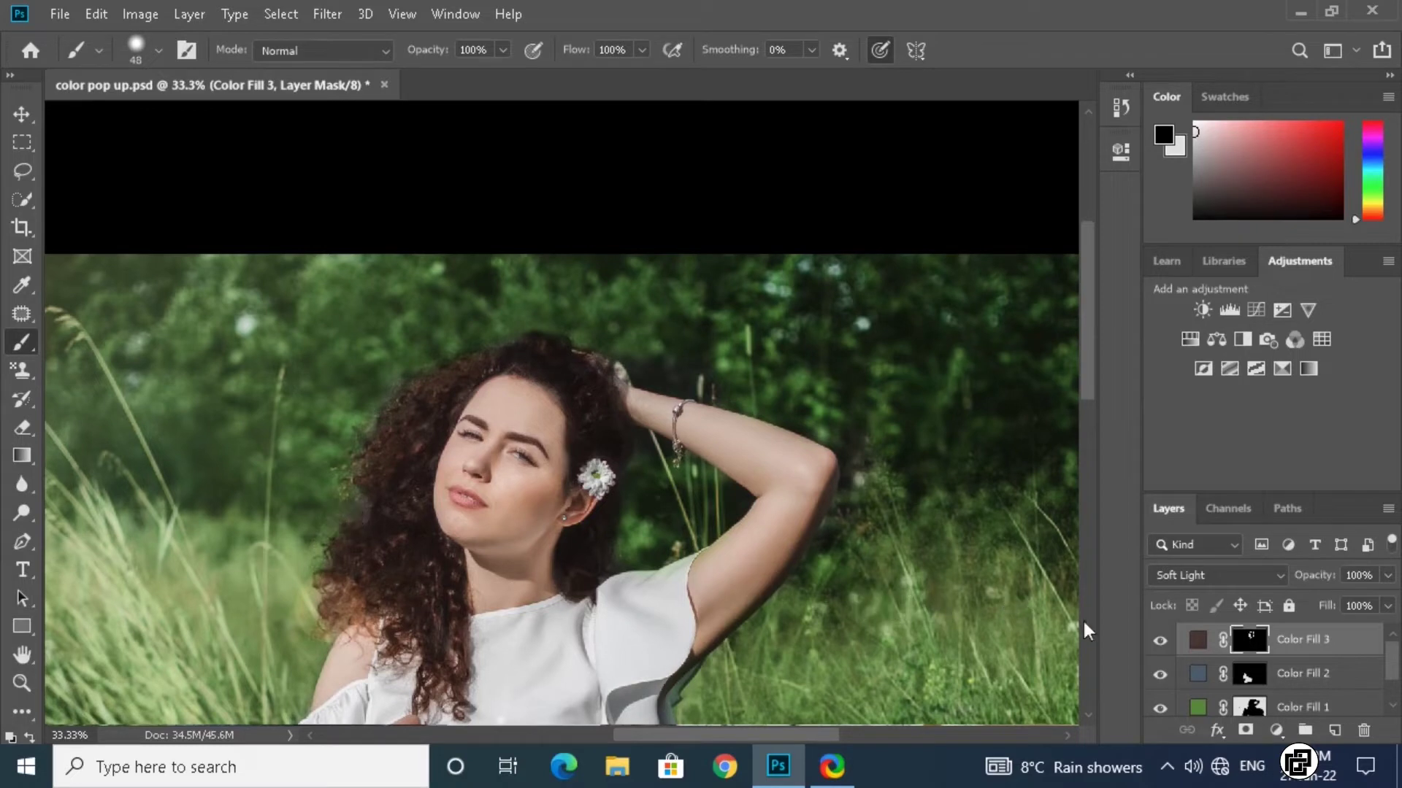
left_click(1364, 657)
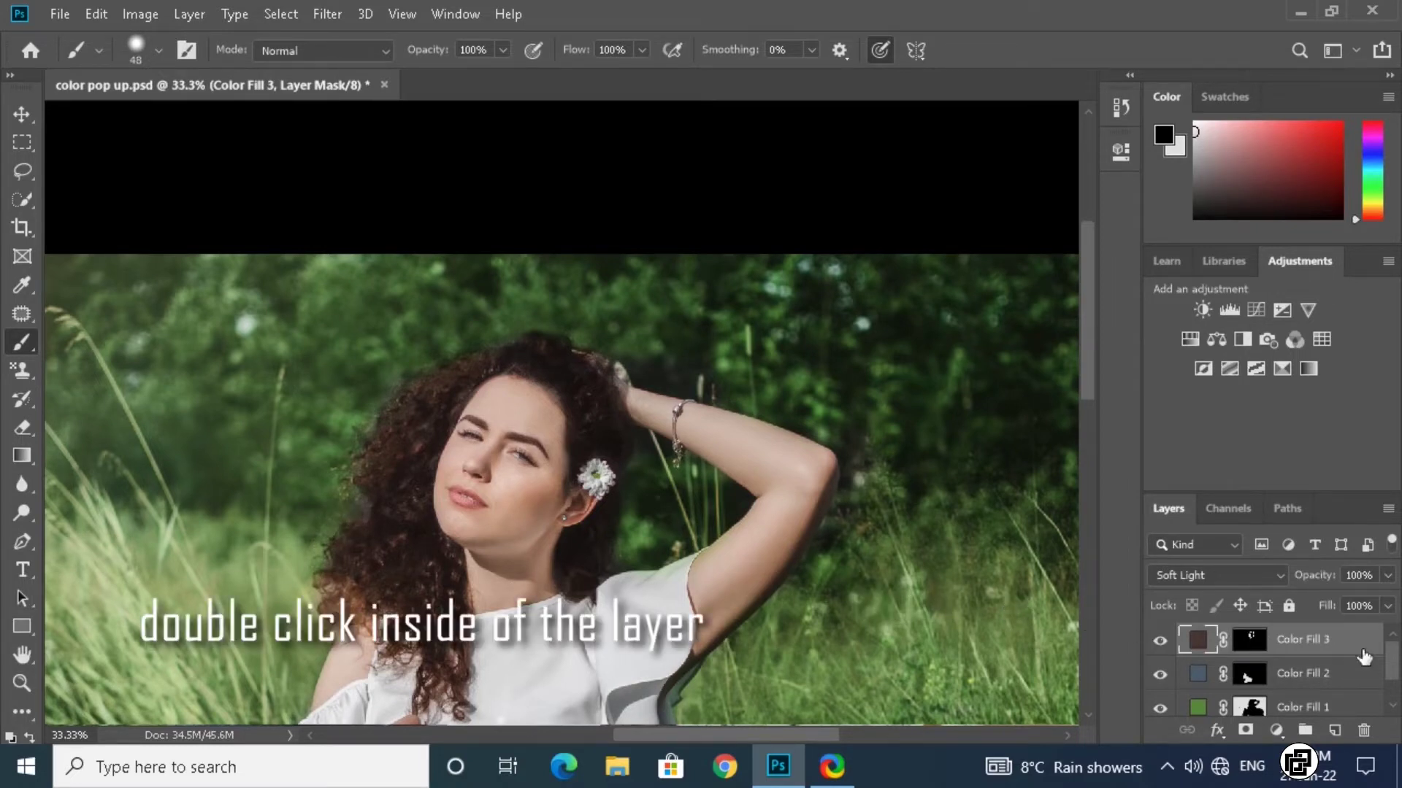
Split Color Fill 3's Underlying Layer Blend If sliders to 0/73 and 76/255
double_click(1364, 657)
left_click_drag(799, 209, 1002, 182)
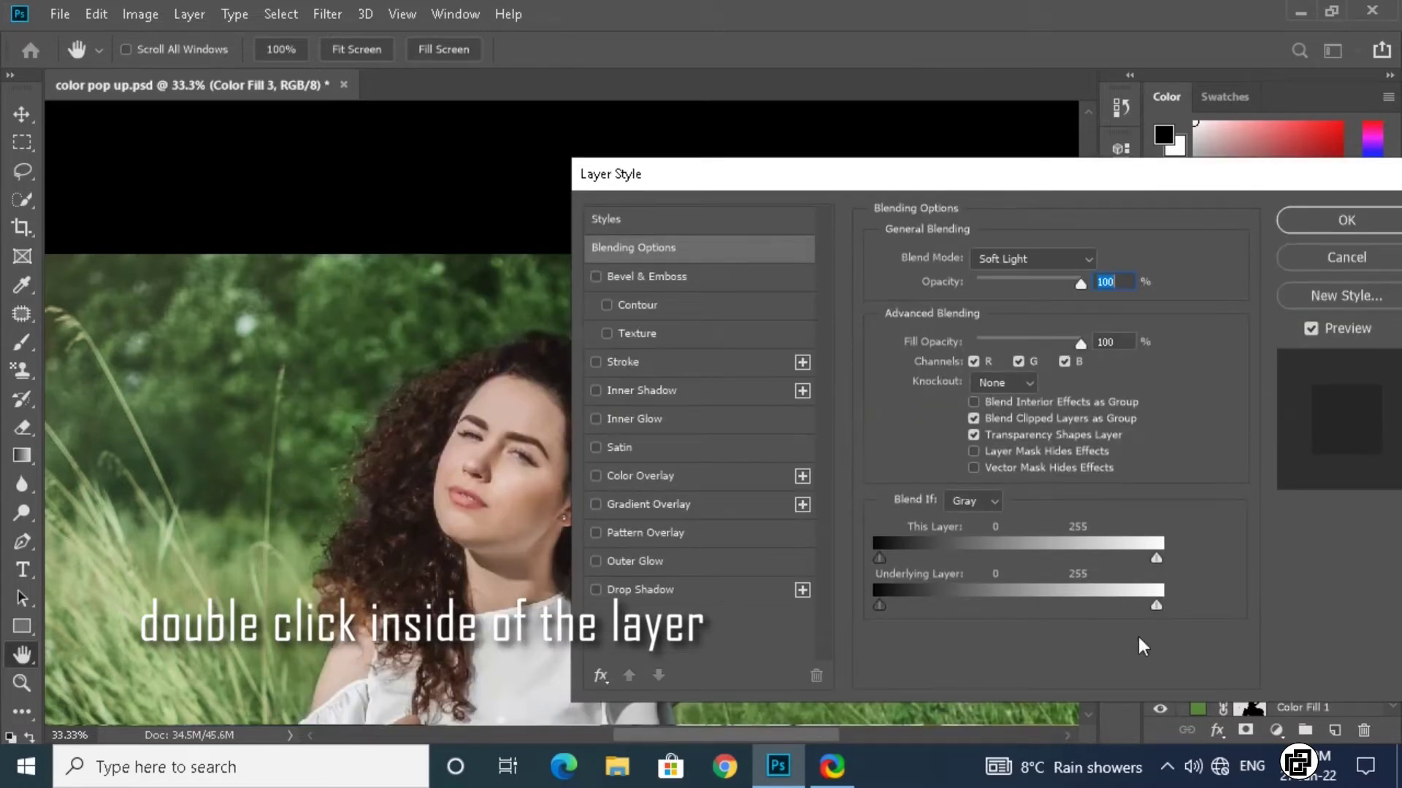
left_click_drag(1156, 606, 1131, 606)
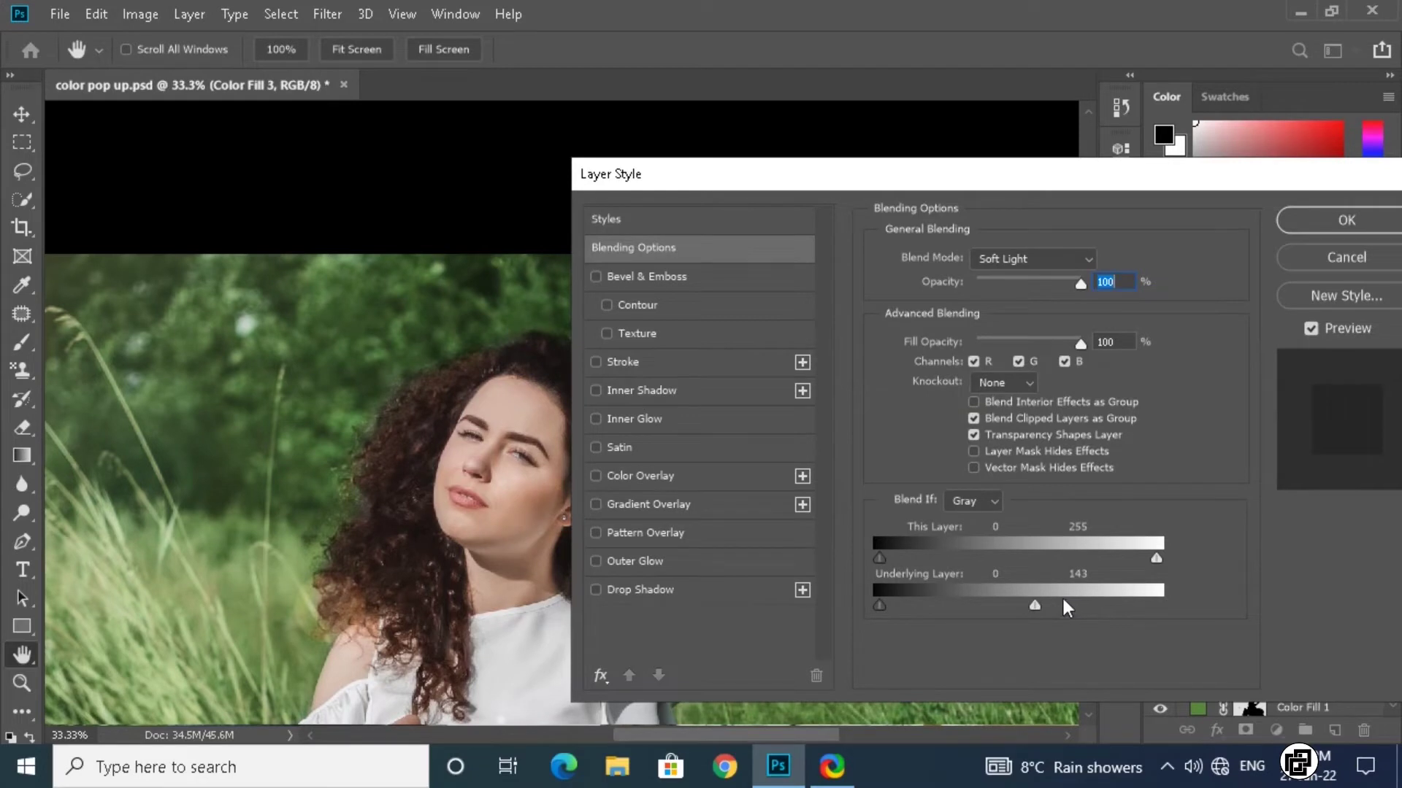
left_click_drag(1036, 606, 1120, 608)
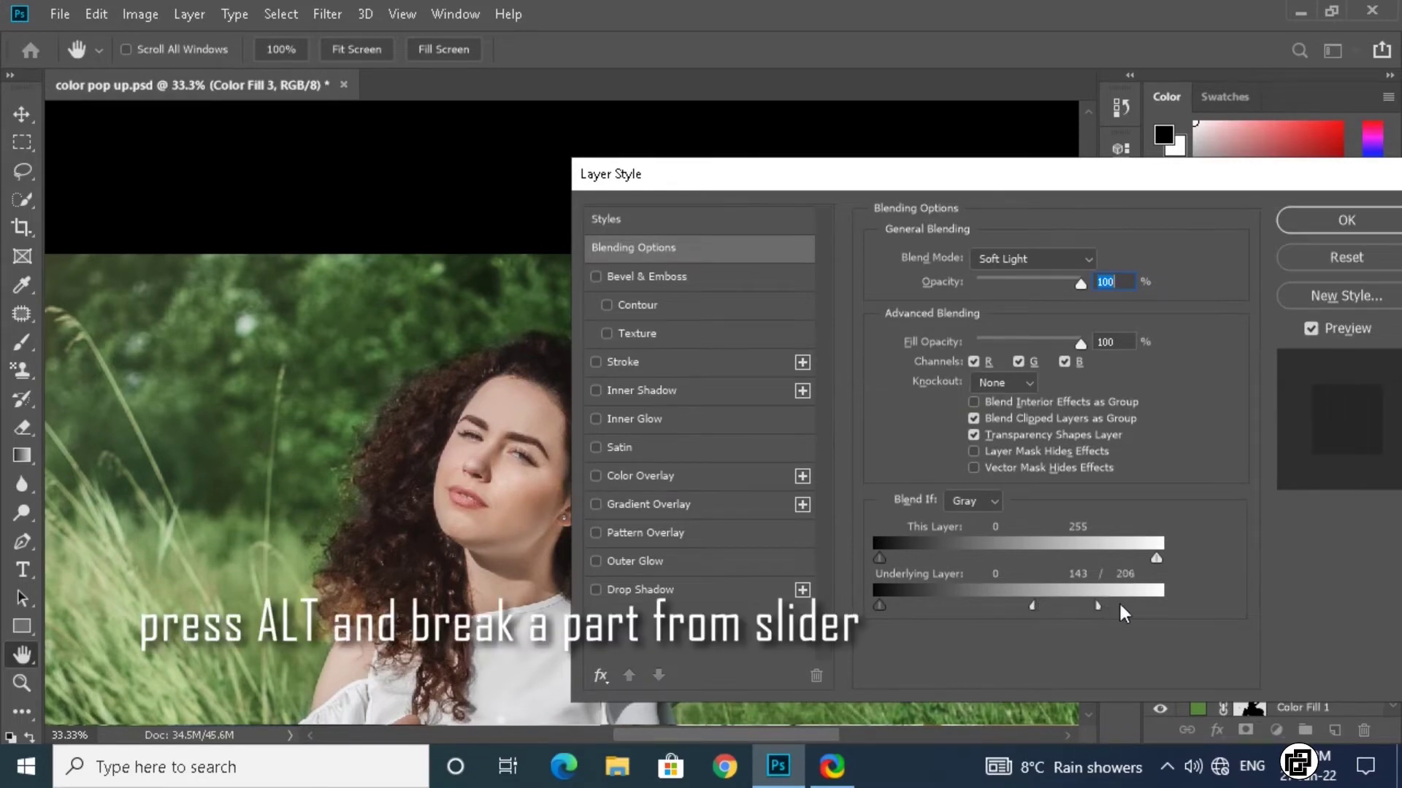
left_click_drag(1037, 607, 960, 595)
left_click_drag(1032, 185, 921, 182)
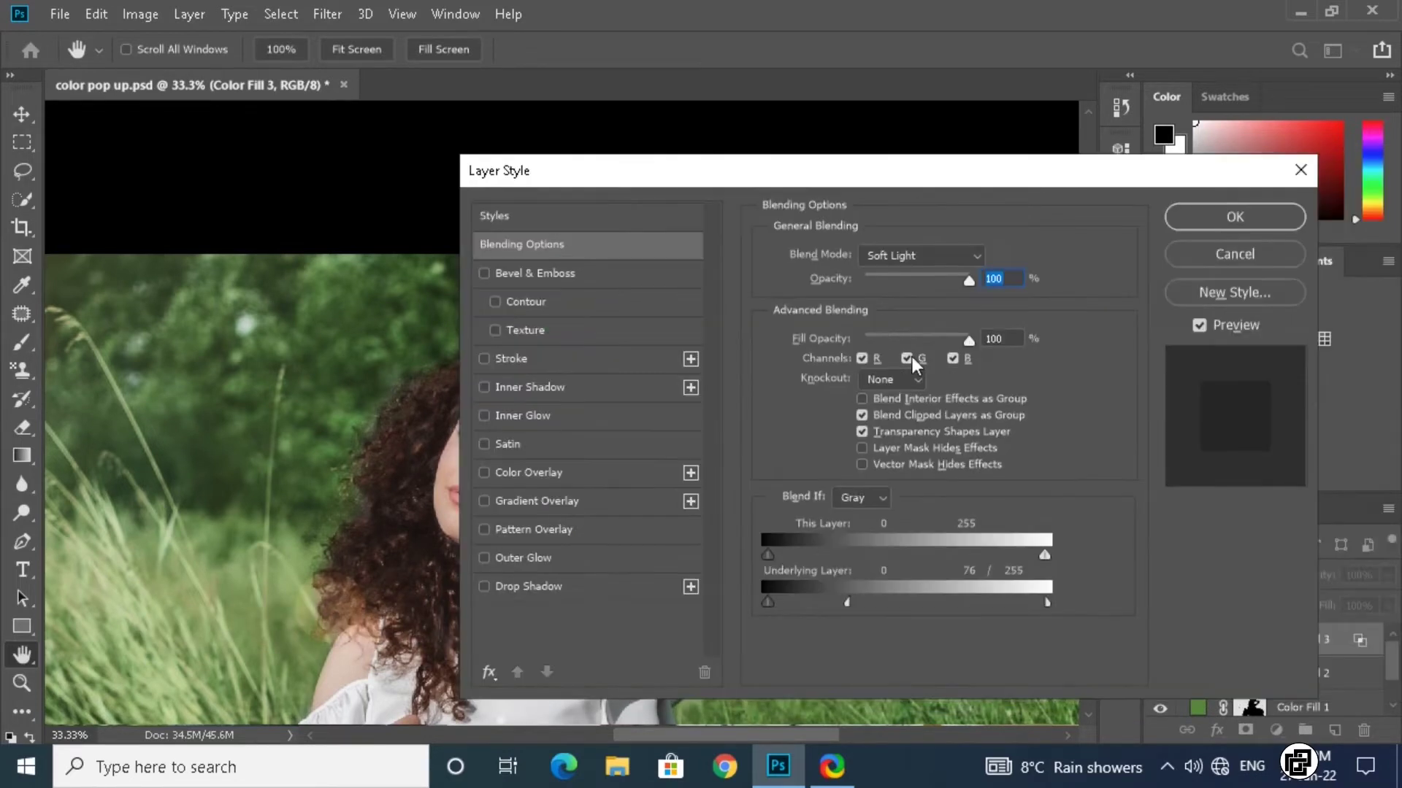
left_click_drag(768, 603, 860, 603)
left_click_drag(814, 172, 882, 173)
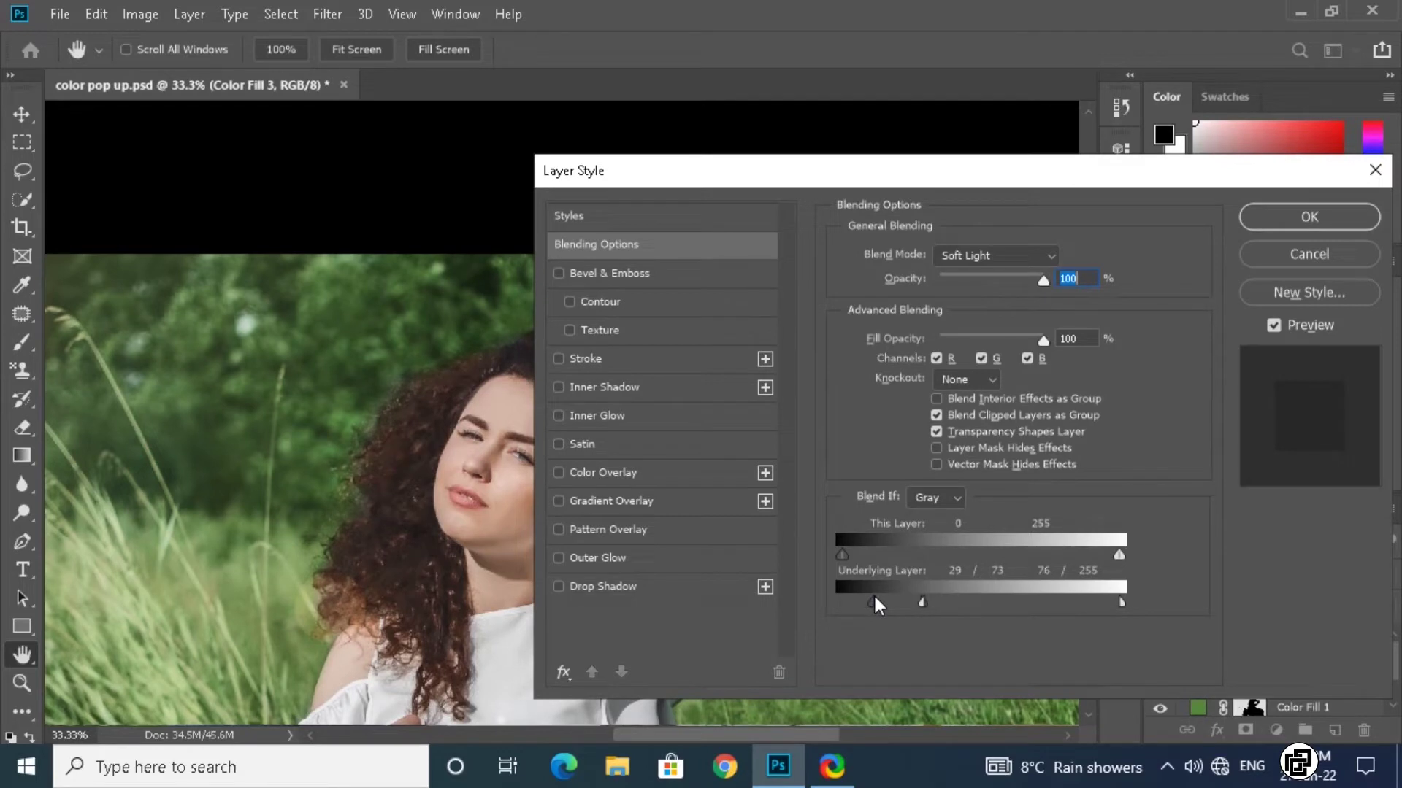
left_click_drag(873, 603, 834, 605)
left_click(1258, 221)
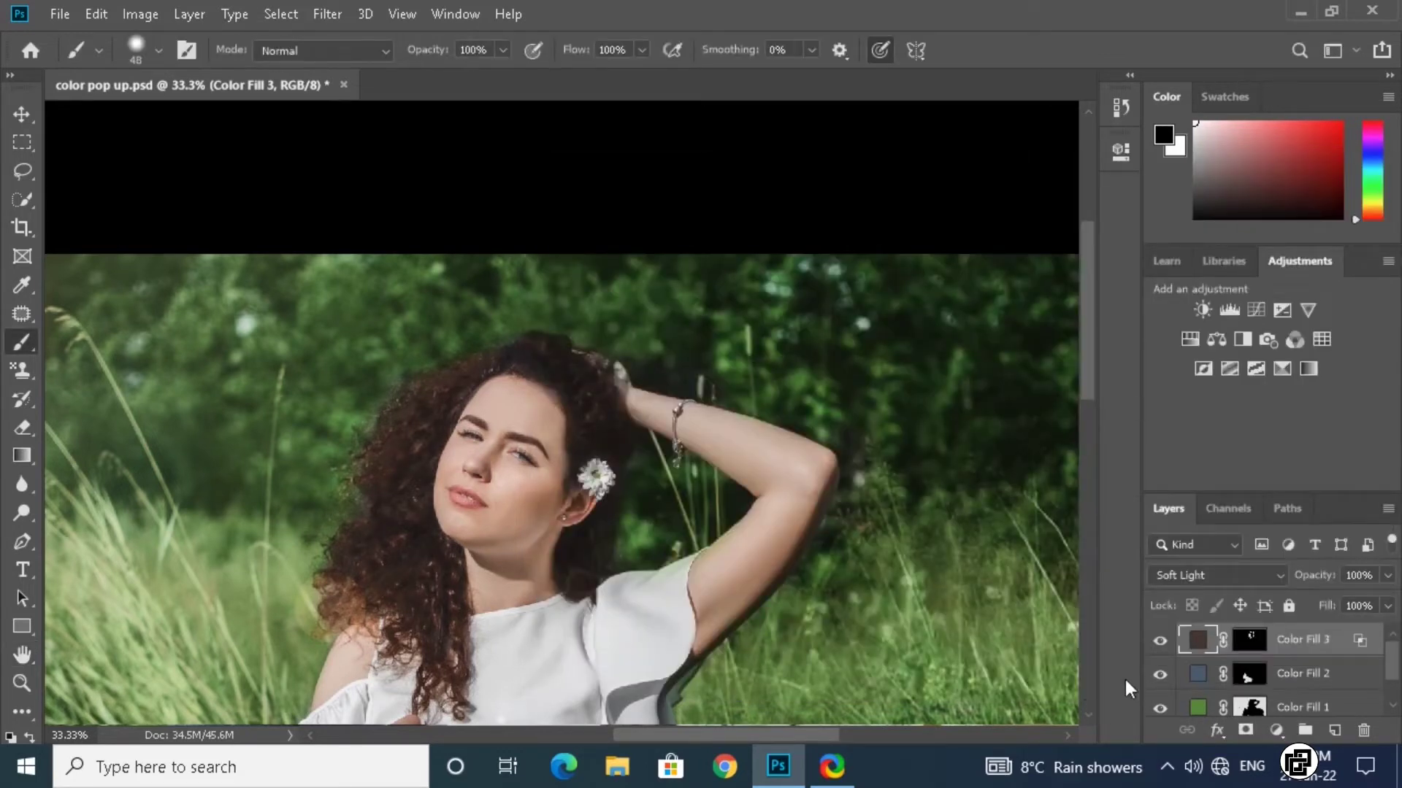
left_click(1160, 641)
Add a fourth Solid Color fill layer and invert its mask to black
key("ctrl+minus")
key("ctrl+minus")
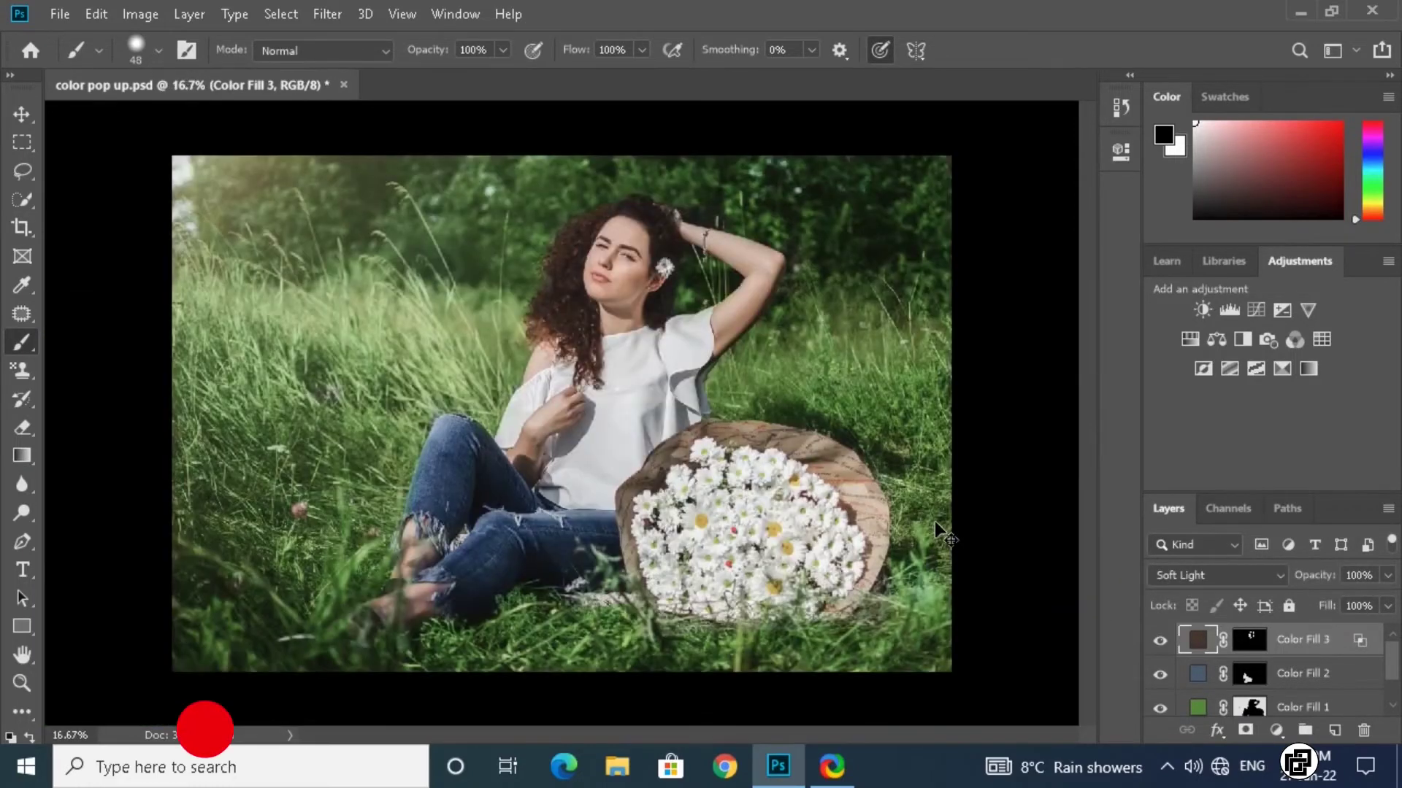
left_click(1276, 730)
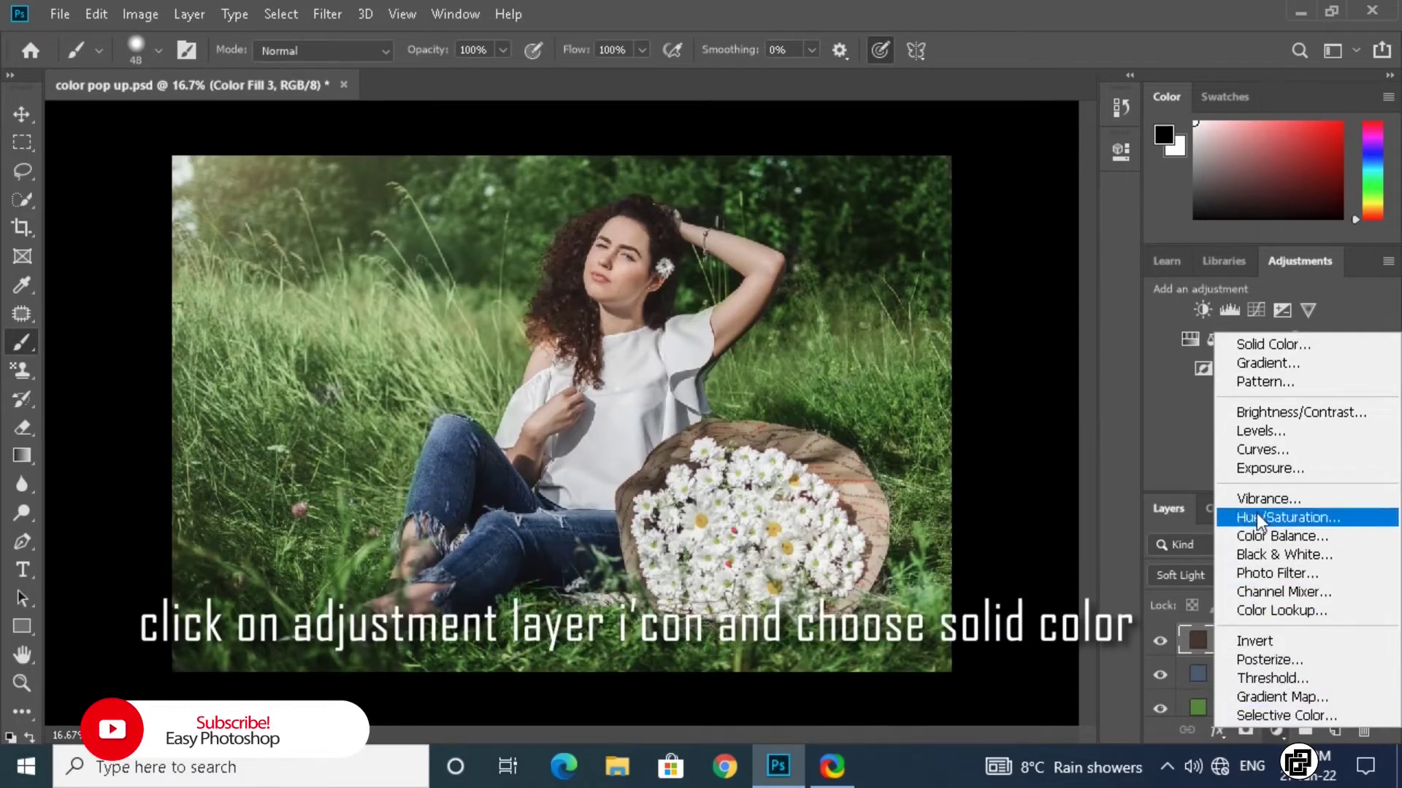
left_click(1273, 347)
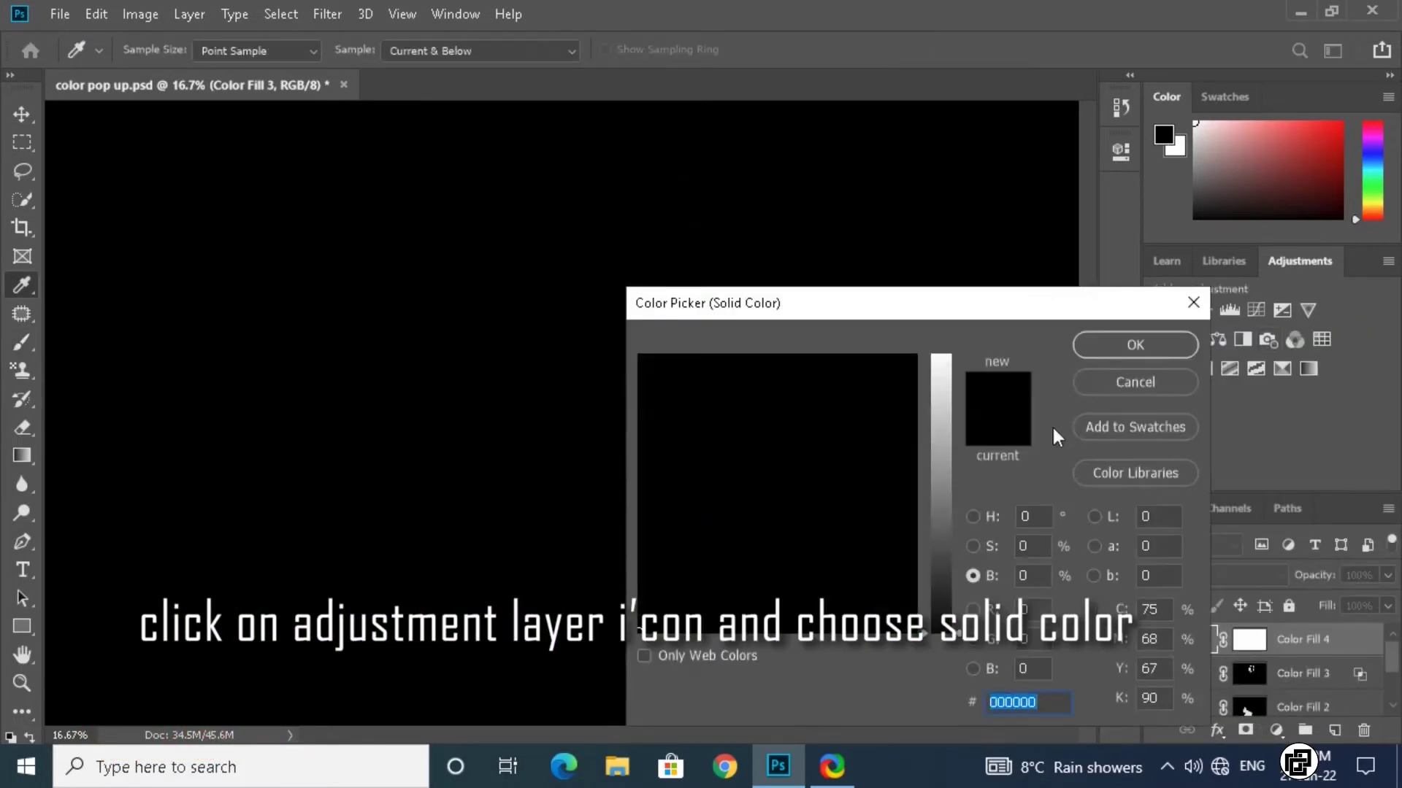
key("Return")
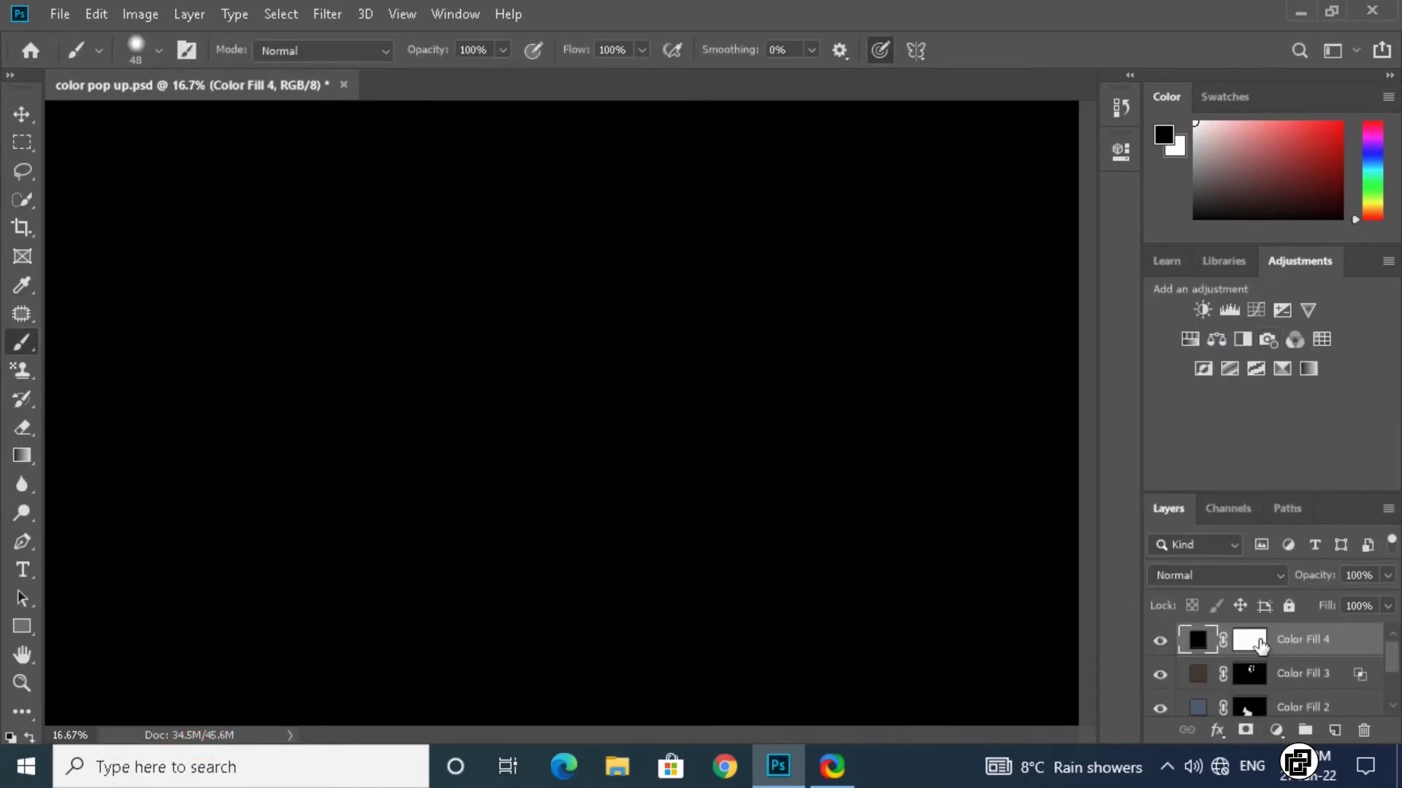
left_click(1260, 645)
key("ctrl+i")
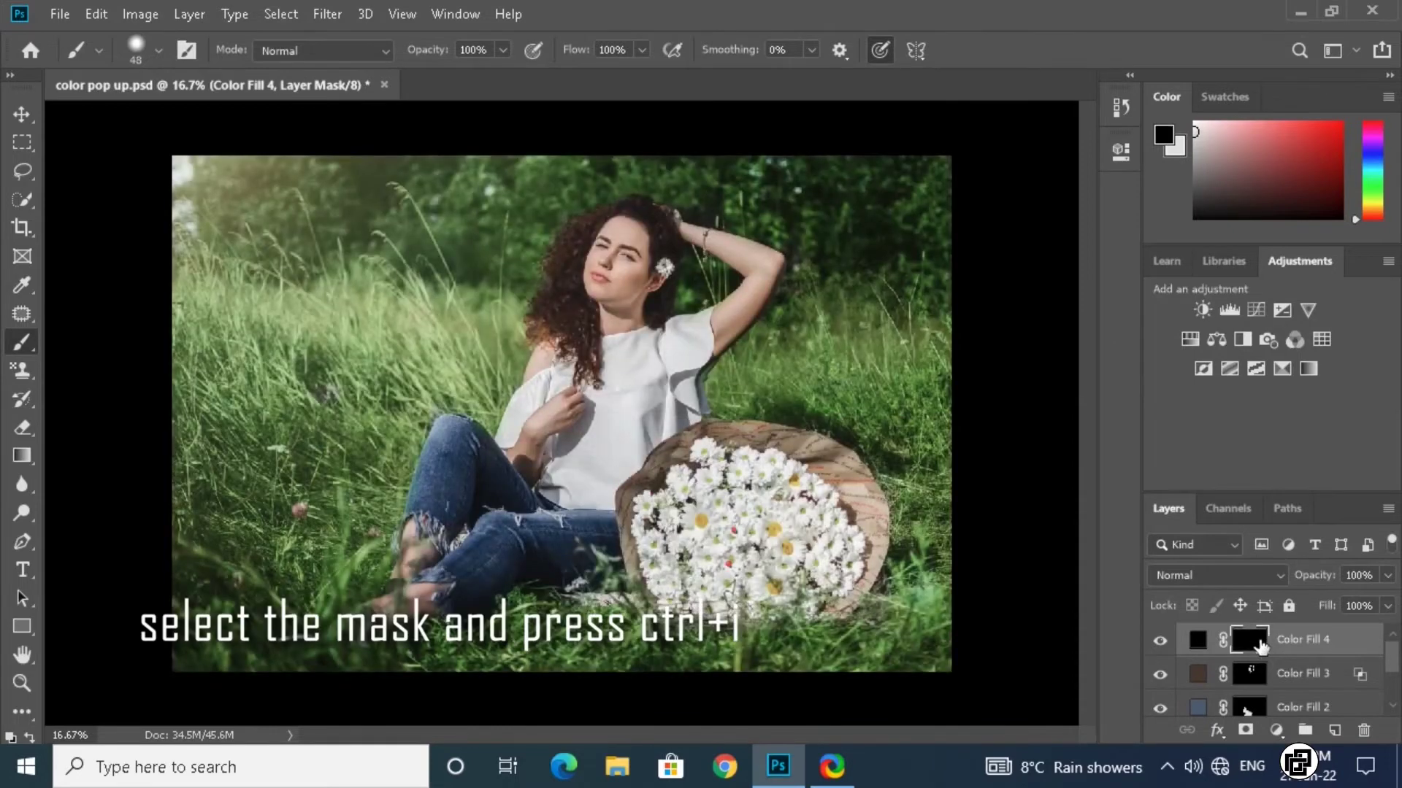
left_click(1201, 640)
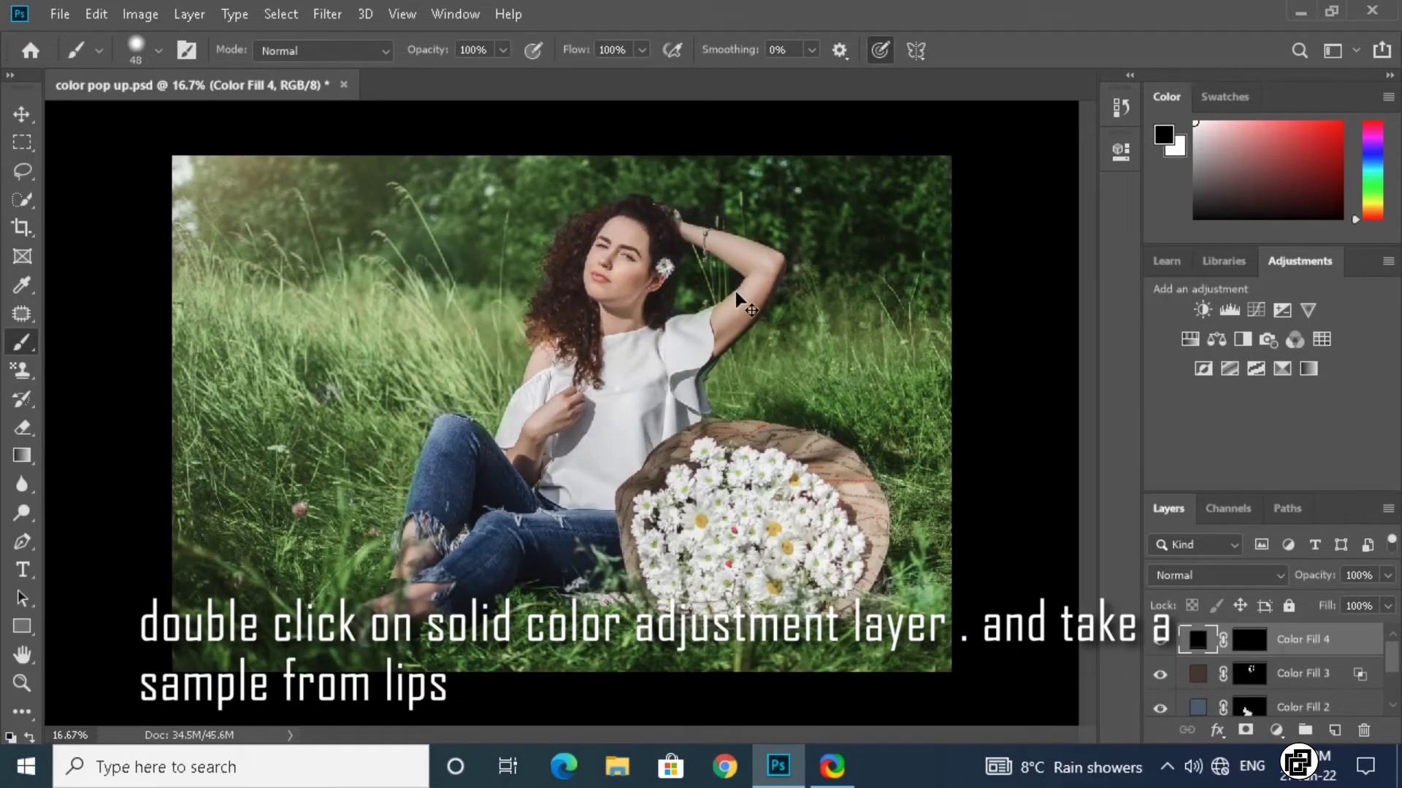
Set Color Fill 4 to lip-sampled pink #c47e7c and prepare a 31 px brush on its mask
key("ctrl+plus")
key("ctrl+plus")
key("ctrl+plus")
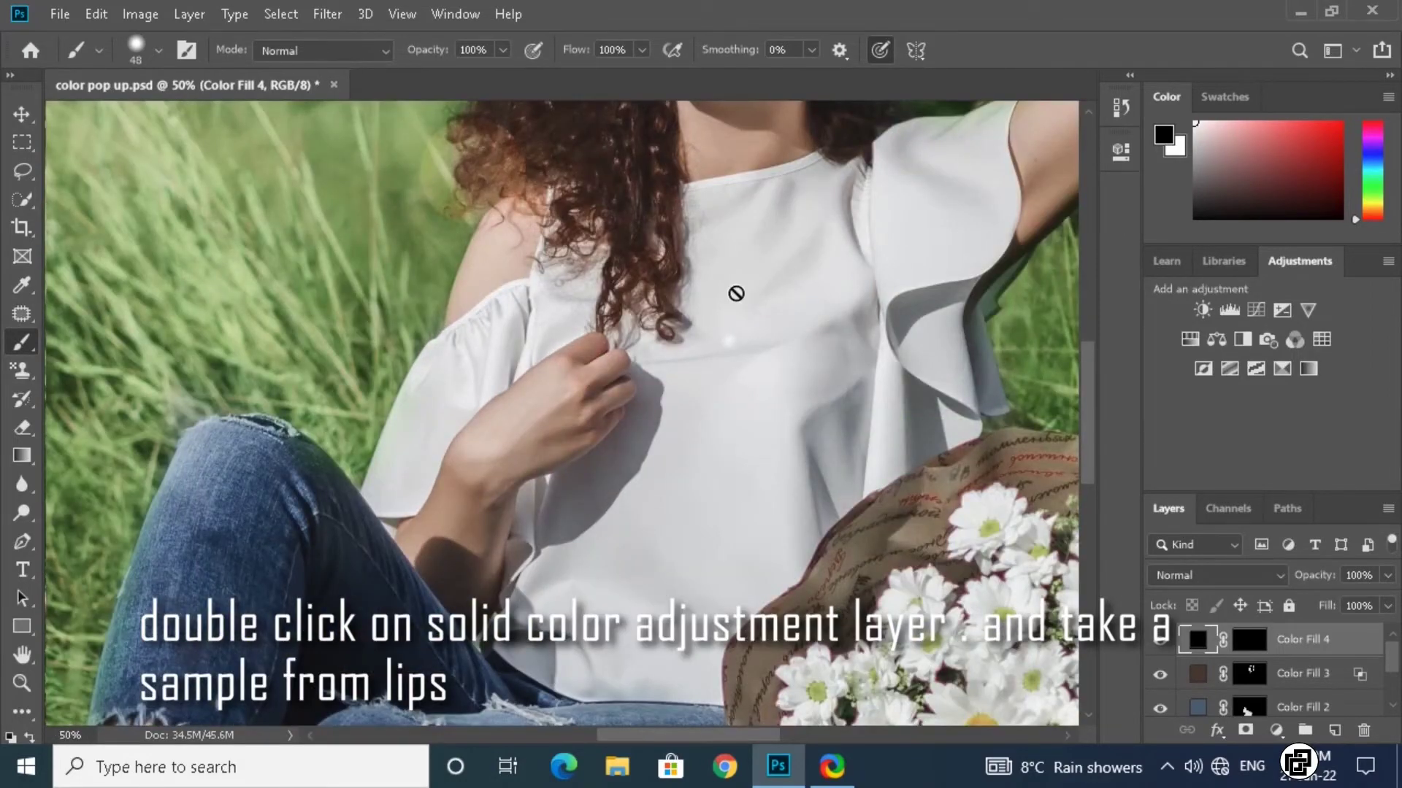
left_click_drag(696, 208, 599, 504)
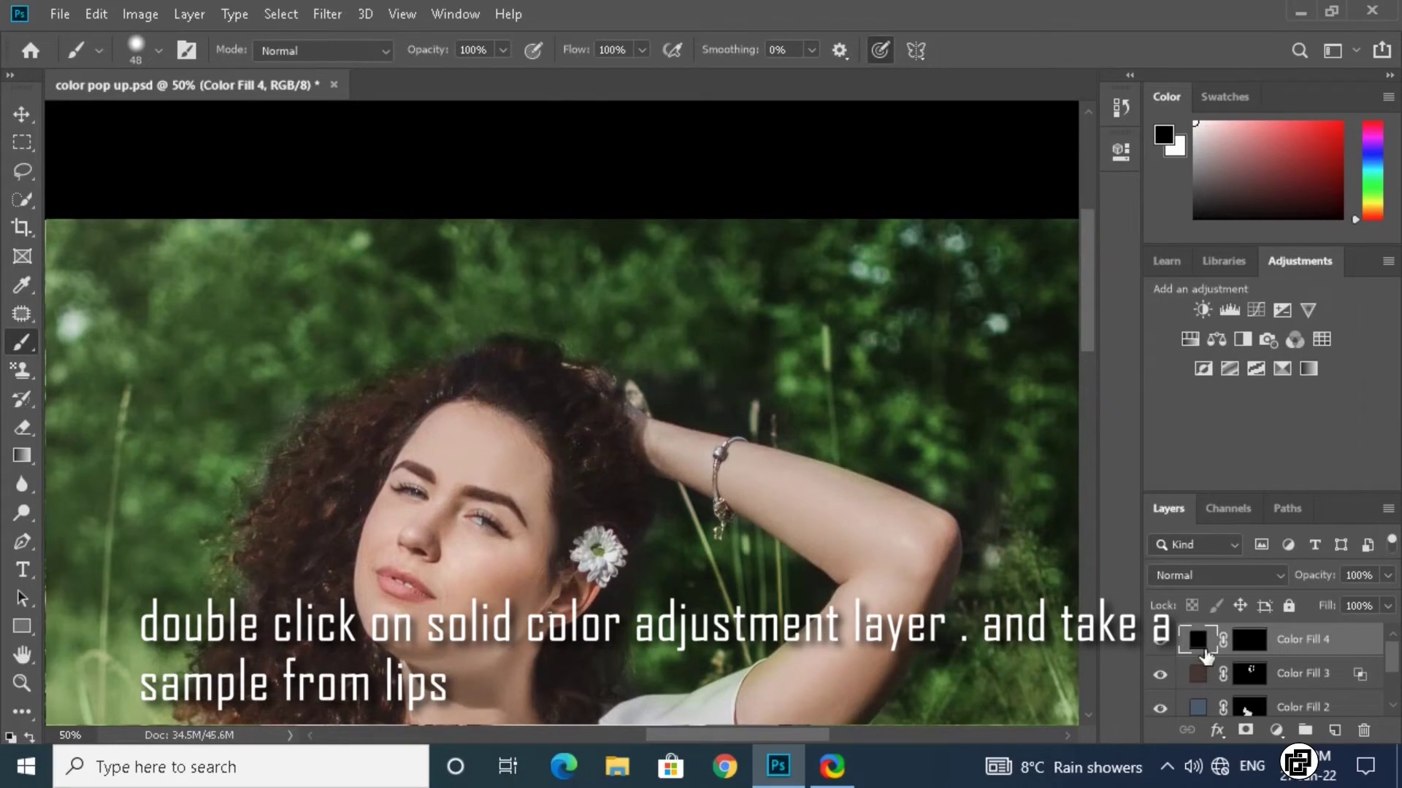
double_click(1197, 643)
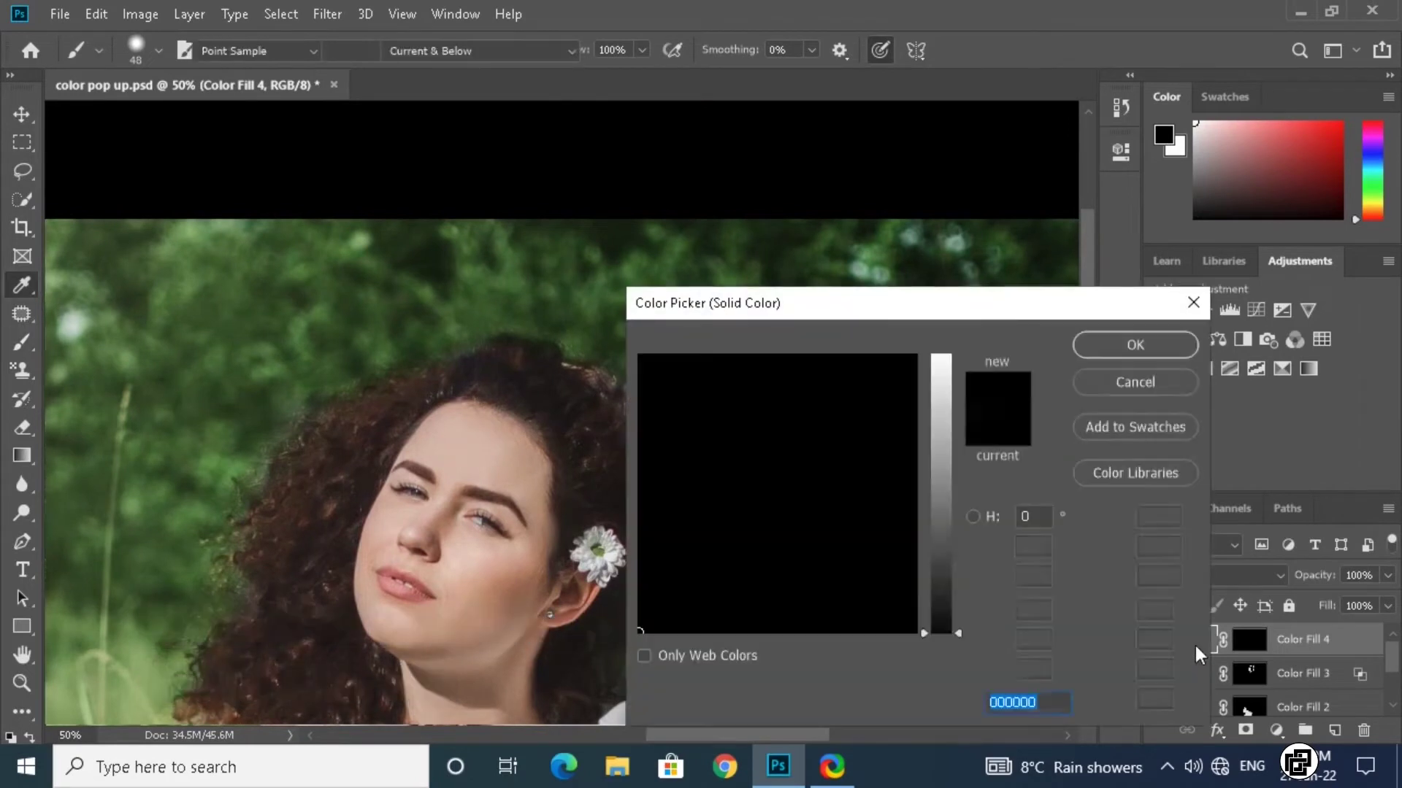
left_click(410, 582)
left_click(1097, 347)
left_click(1247, 640)
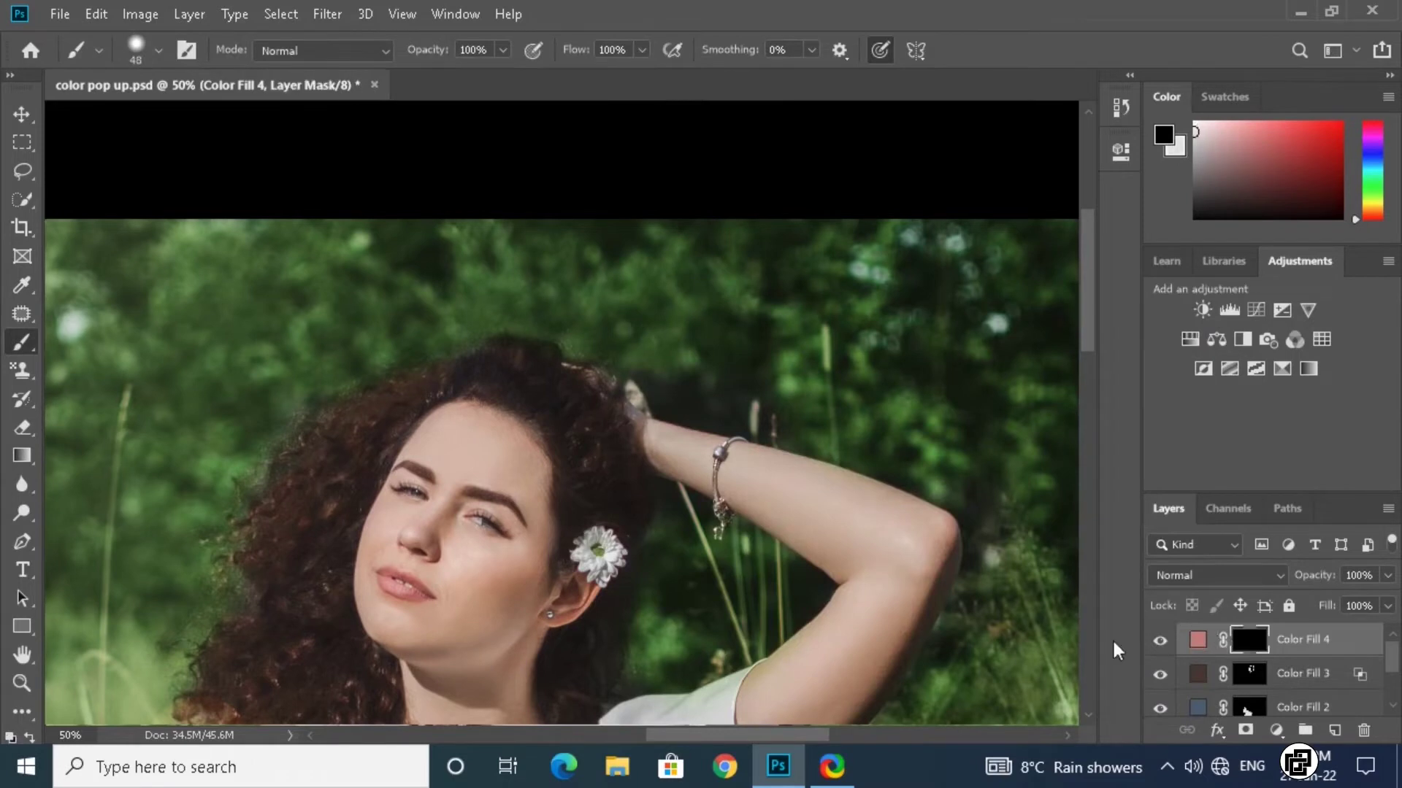
right_click(497, 593)
left_click_drag(636, 433, 632, 432)
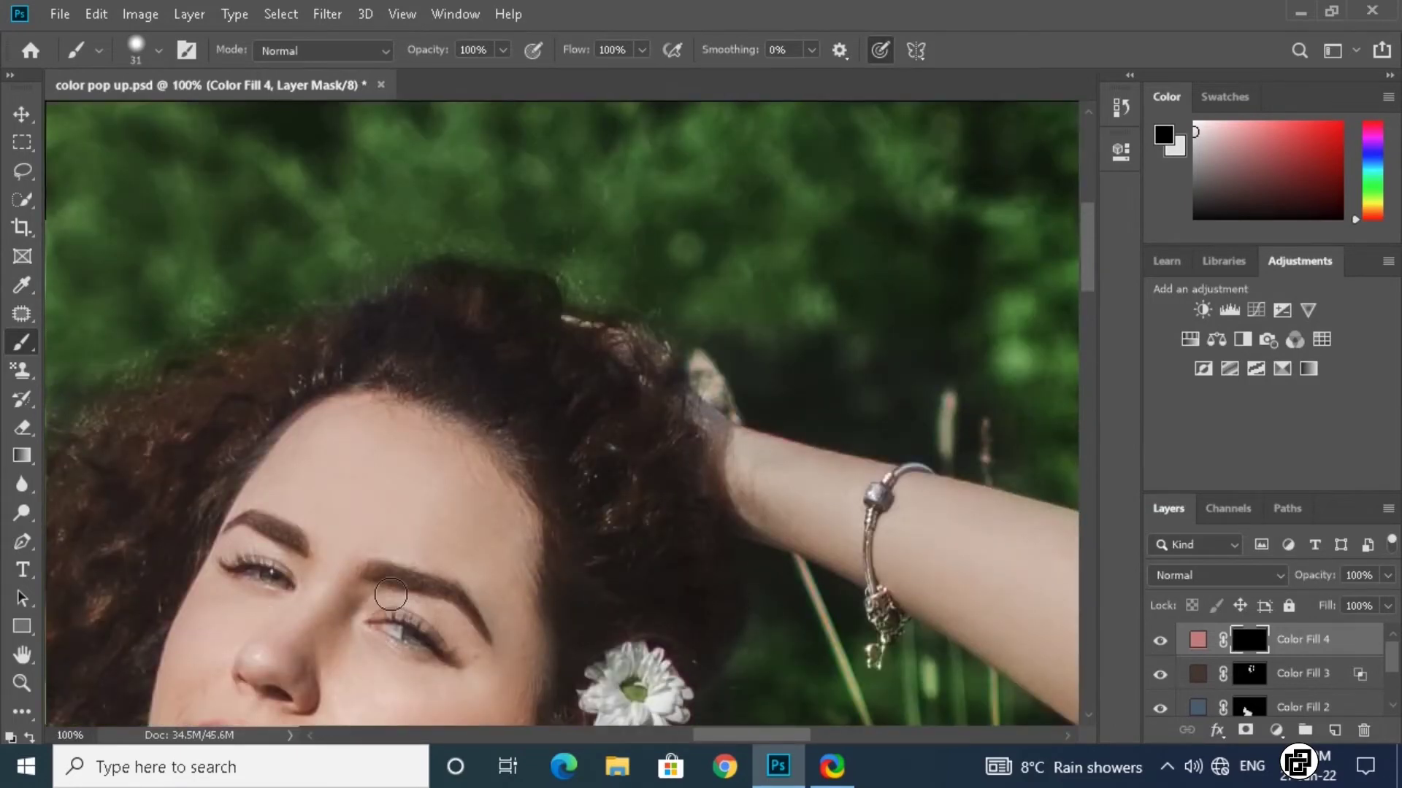
left_click_drag(1093, 269, 1087, 314)
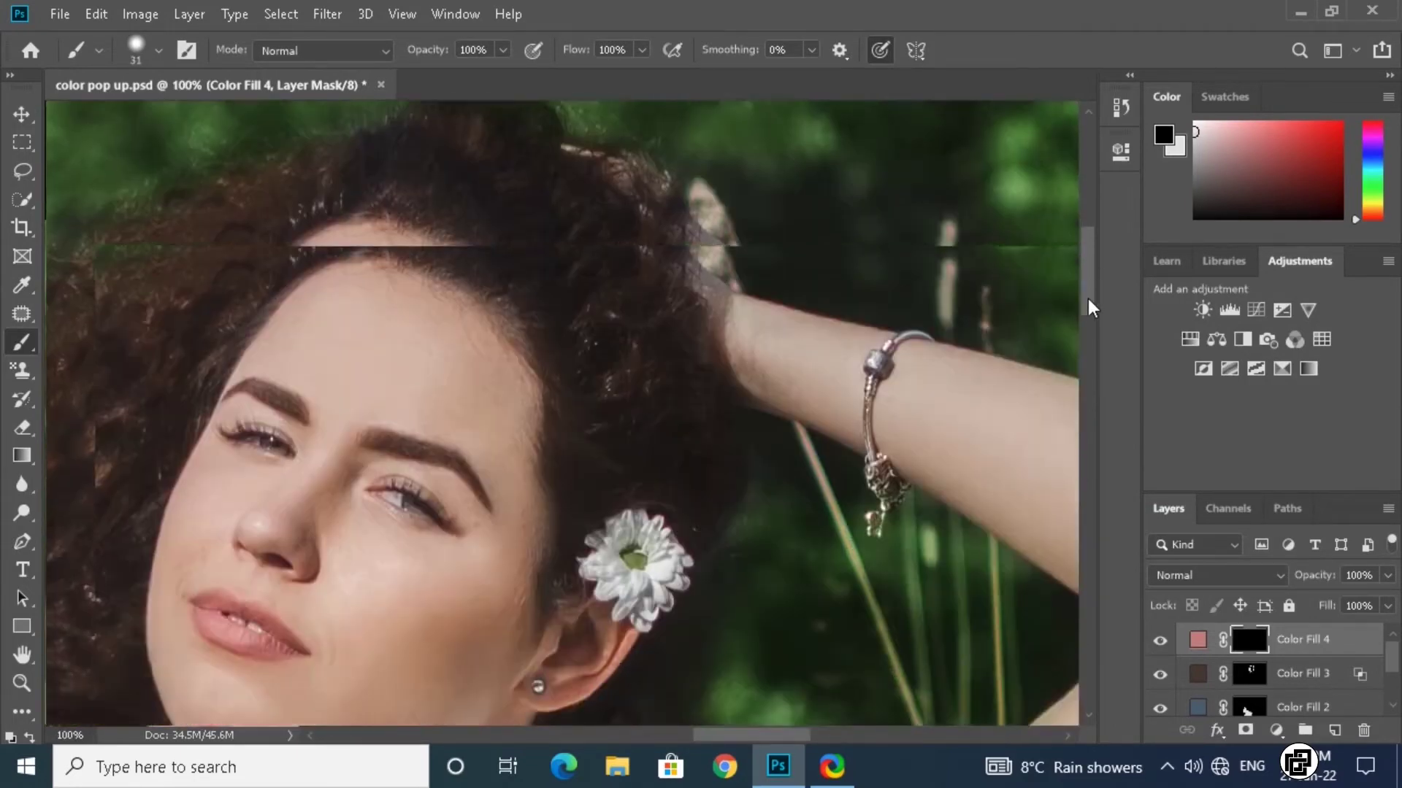
Blend Color Fill 4 in Soft Light and shrink the brush to 21 px
left_click(1215, 577)
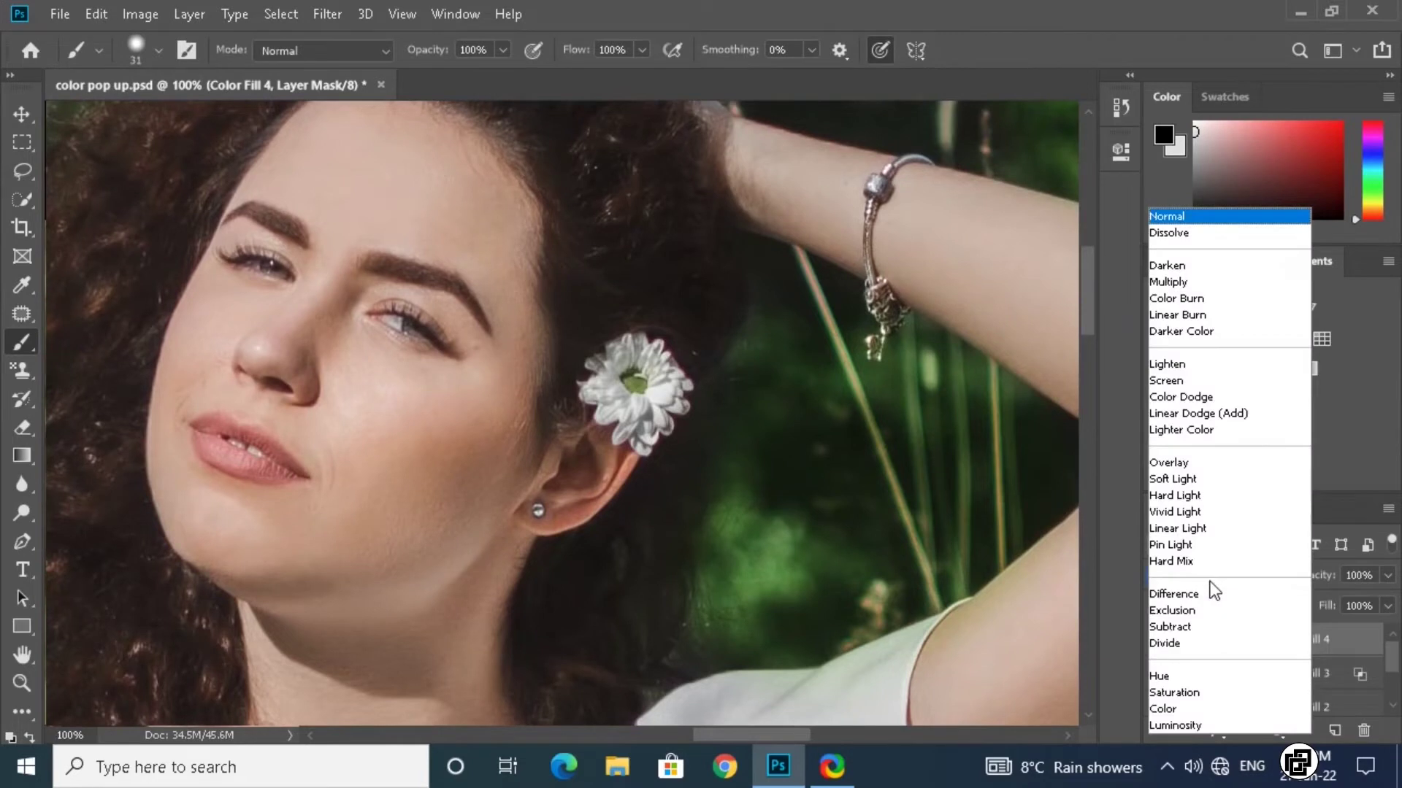
left_click(1184, 482)
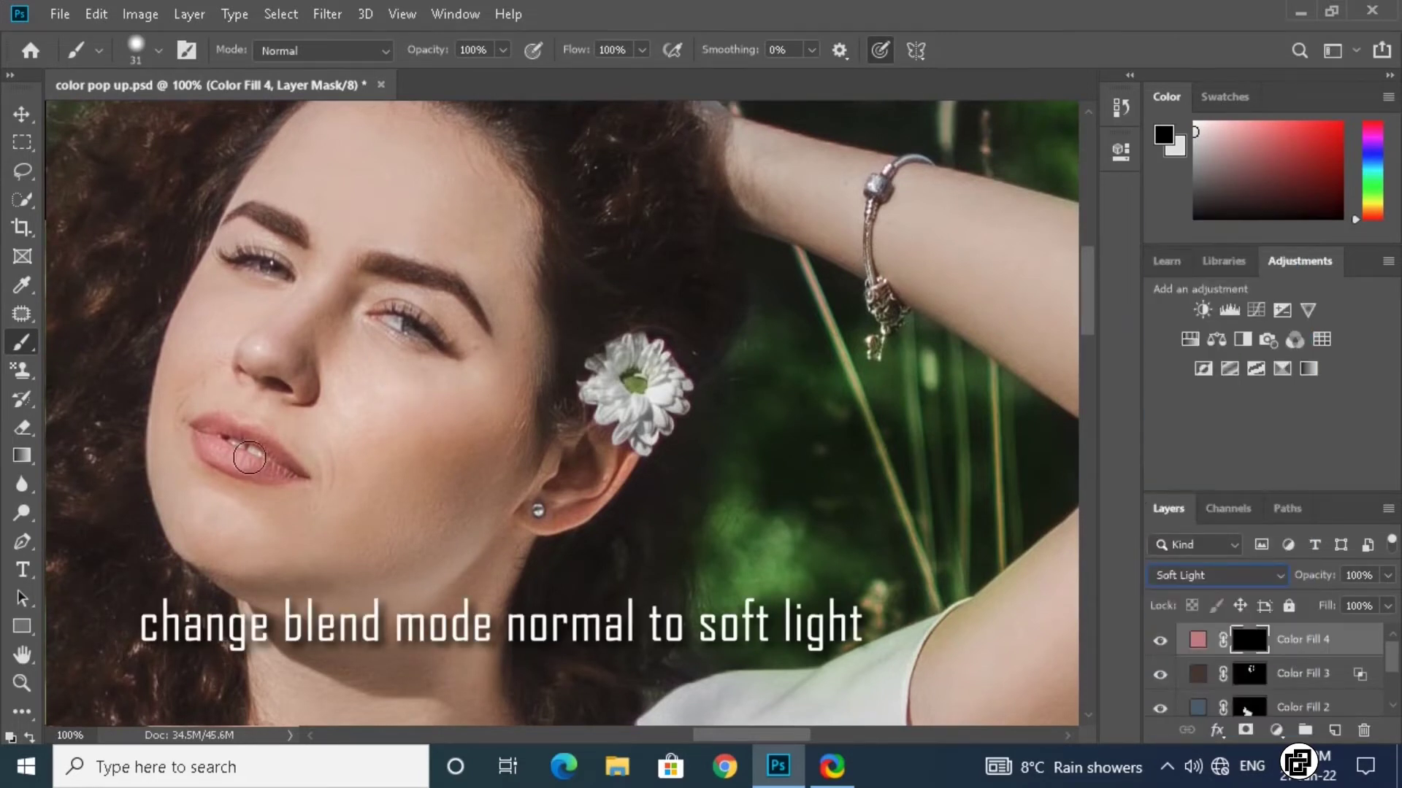
right_click(249, 457)
left_click_drag(393, 438, 380, 438)
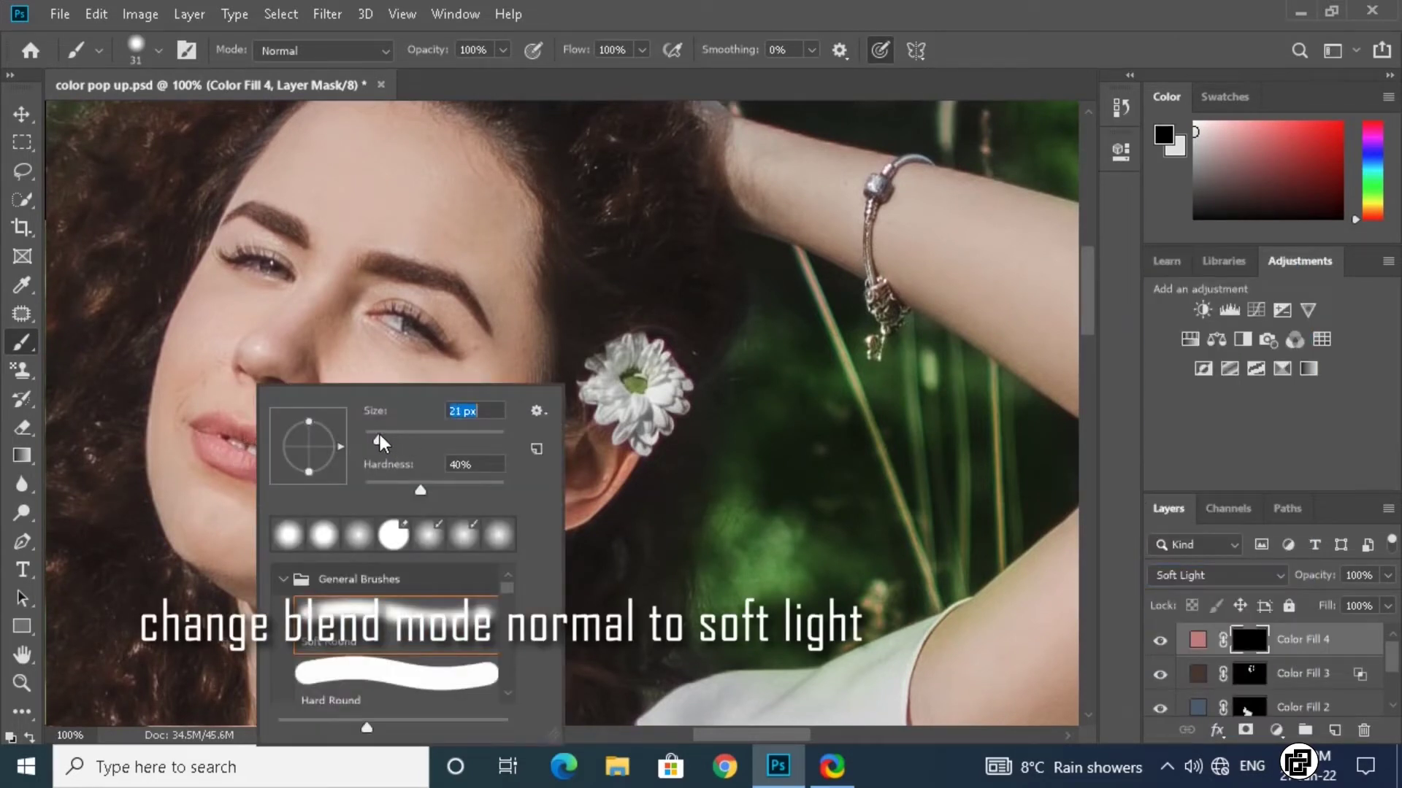
left_click(232, 465)
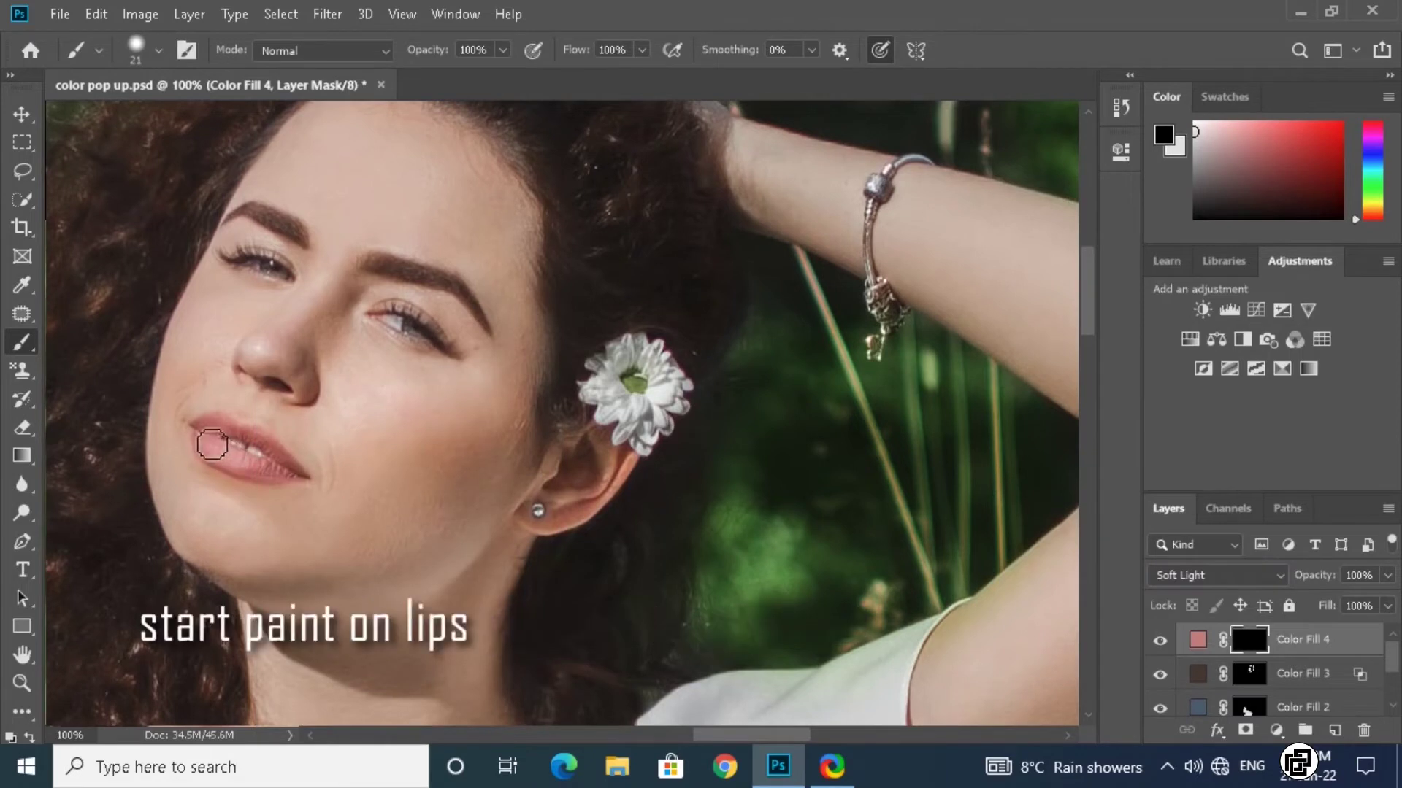
Paint the pink fill onto the lips, then hide the fill to compare before and after
left_click_drag(229, 462, 269, 473)
key("x")
mouse_move(264, 474)
left_mouse_down()
mouse_move(220, 436)
mouse_move(276, 457)
mouse_move(292, 482)
mouse_move(231, 463)
mouse_move(285, 478)
mouse_move(273, 451)
mouse_move(201, 431)
mouse_move(271, 485)
left_mouse_up()
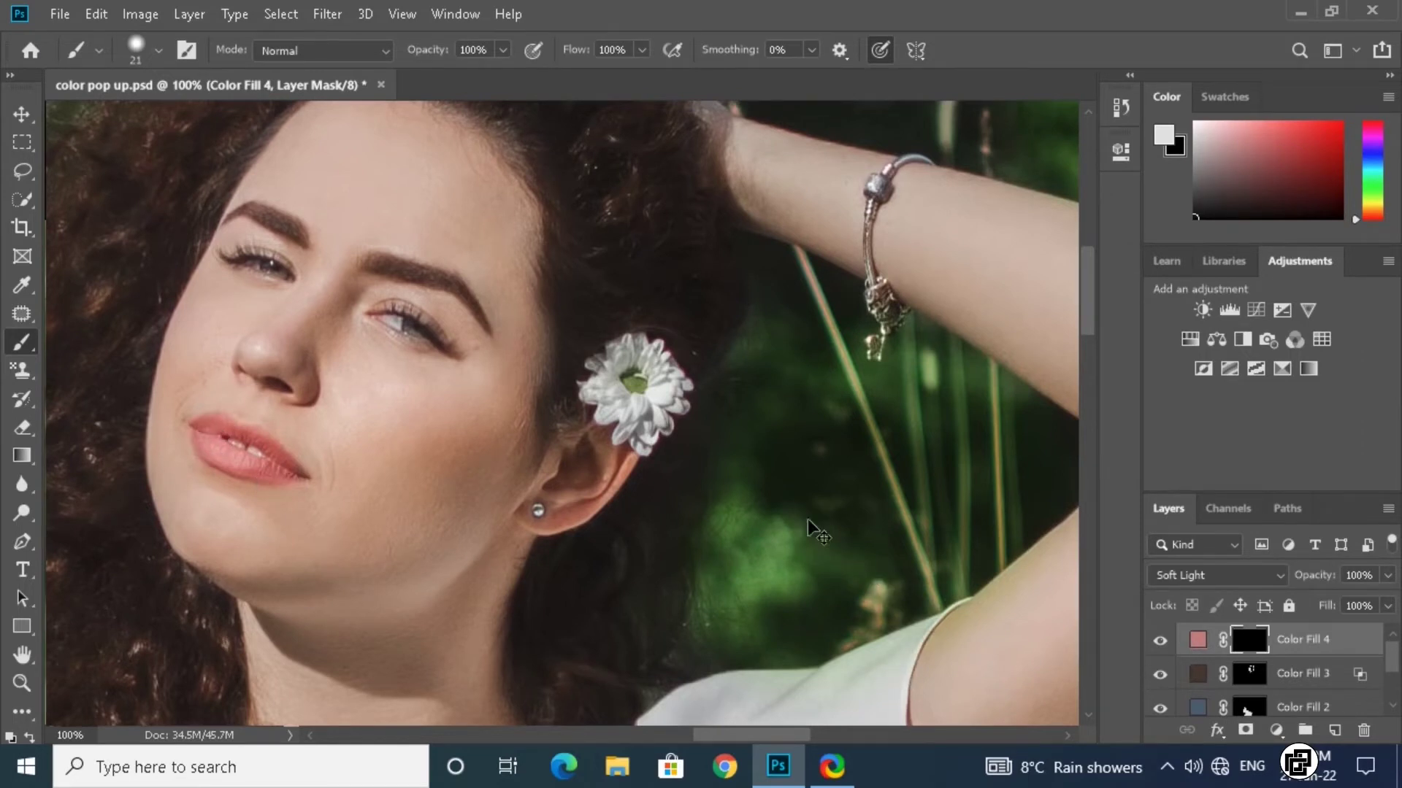
key("ctrl+minus")
key("ctrl+minus")
key("ctrl+minus")
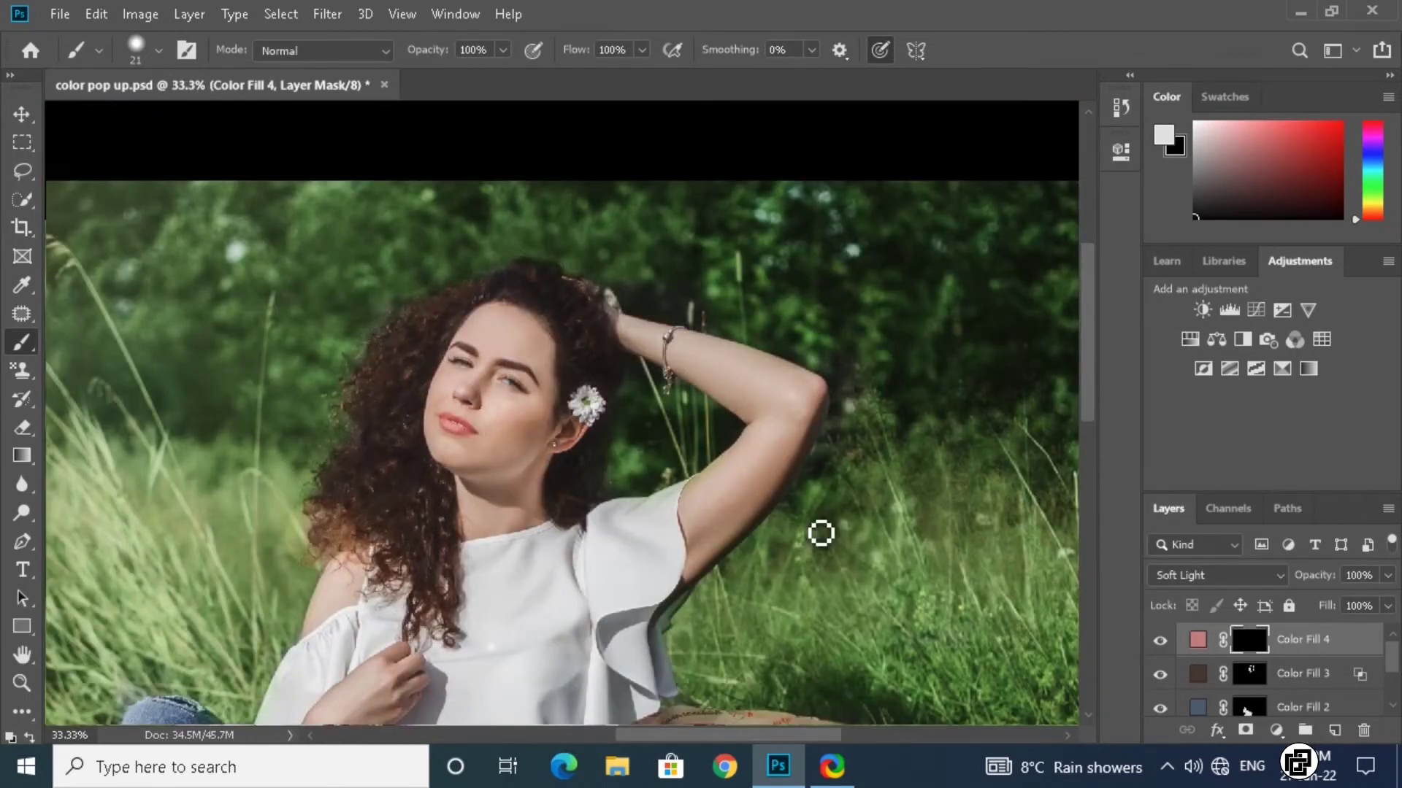
left_click(1160, 640)
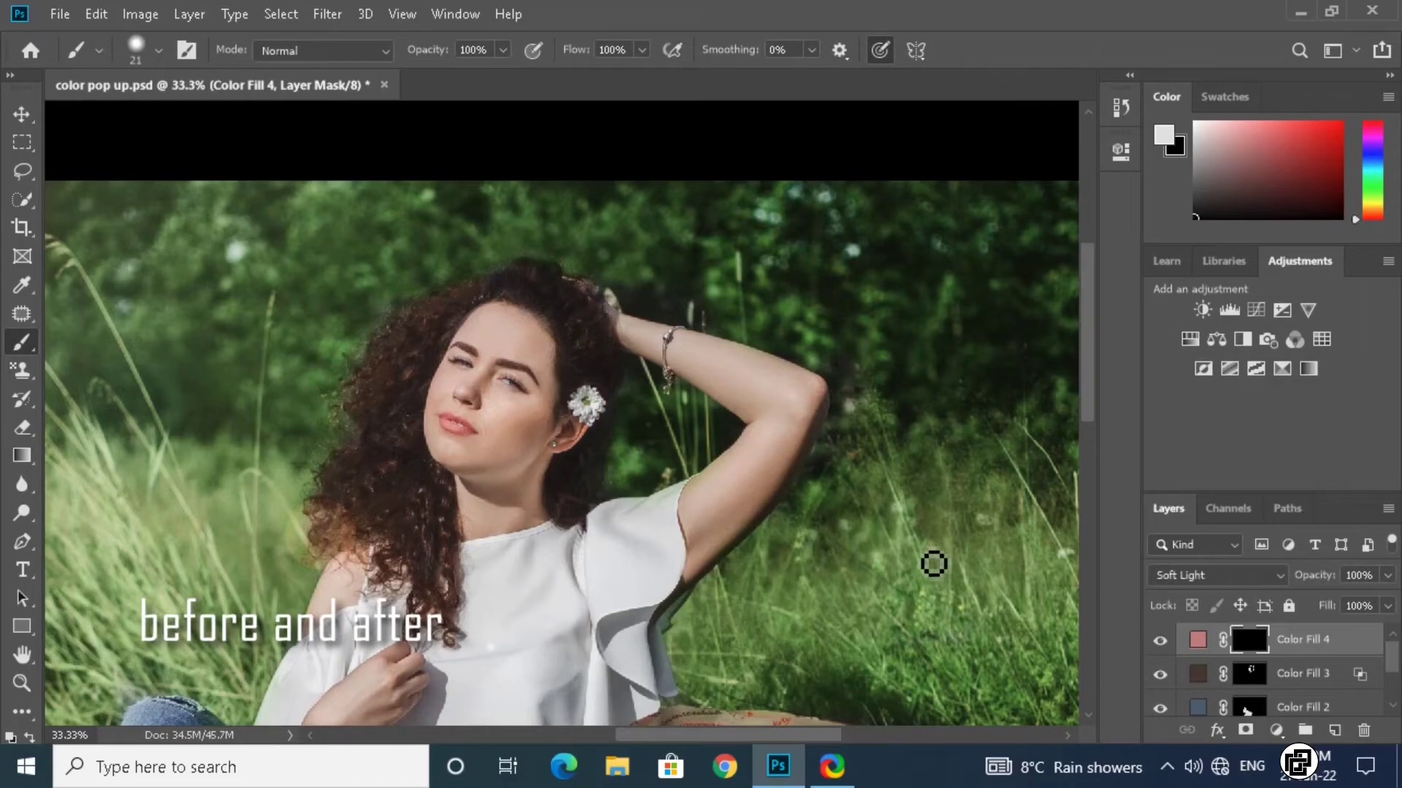
key("ctrl+minus")
key("ctrl+minus")
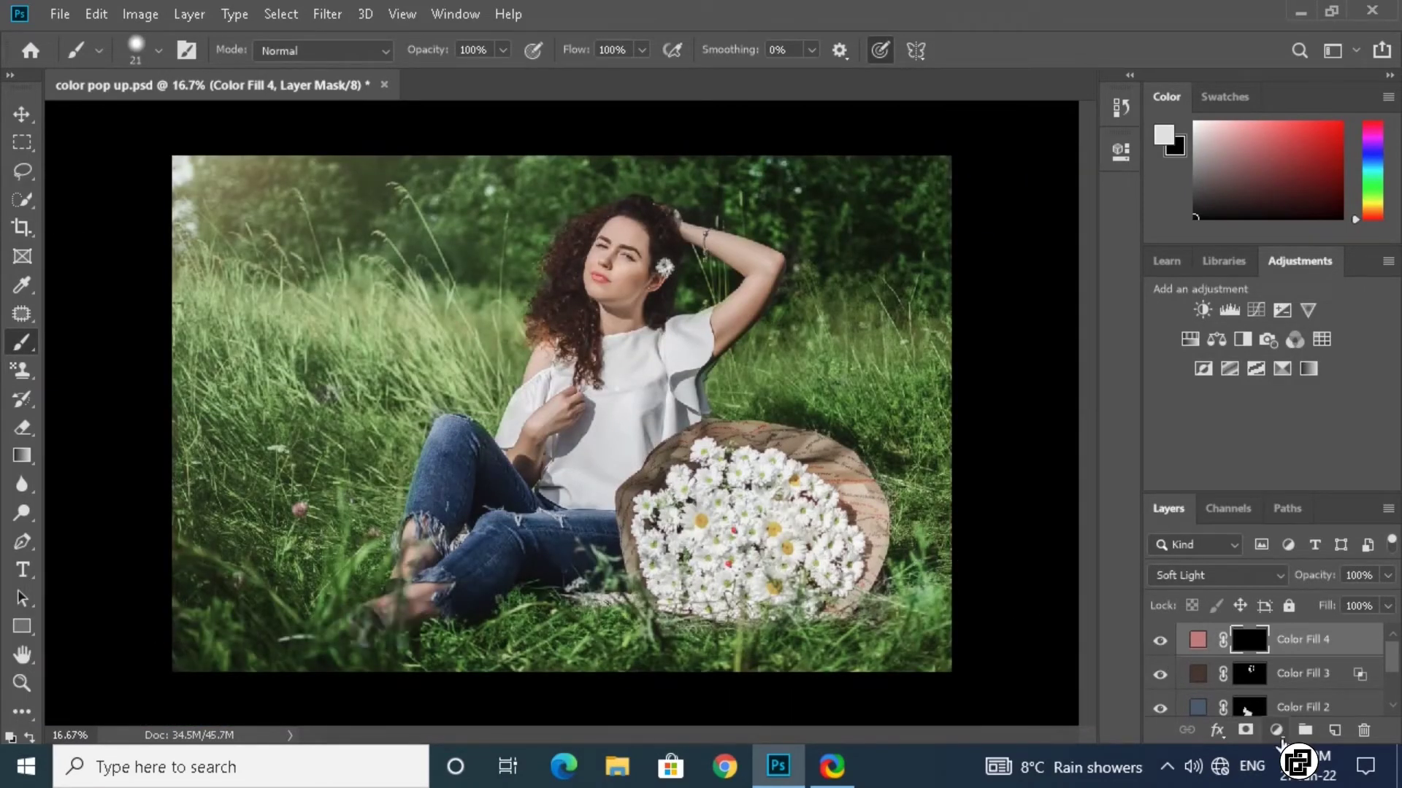
left_click(1276, 730)
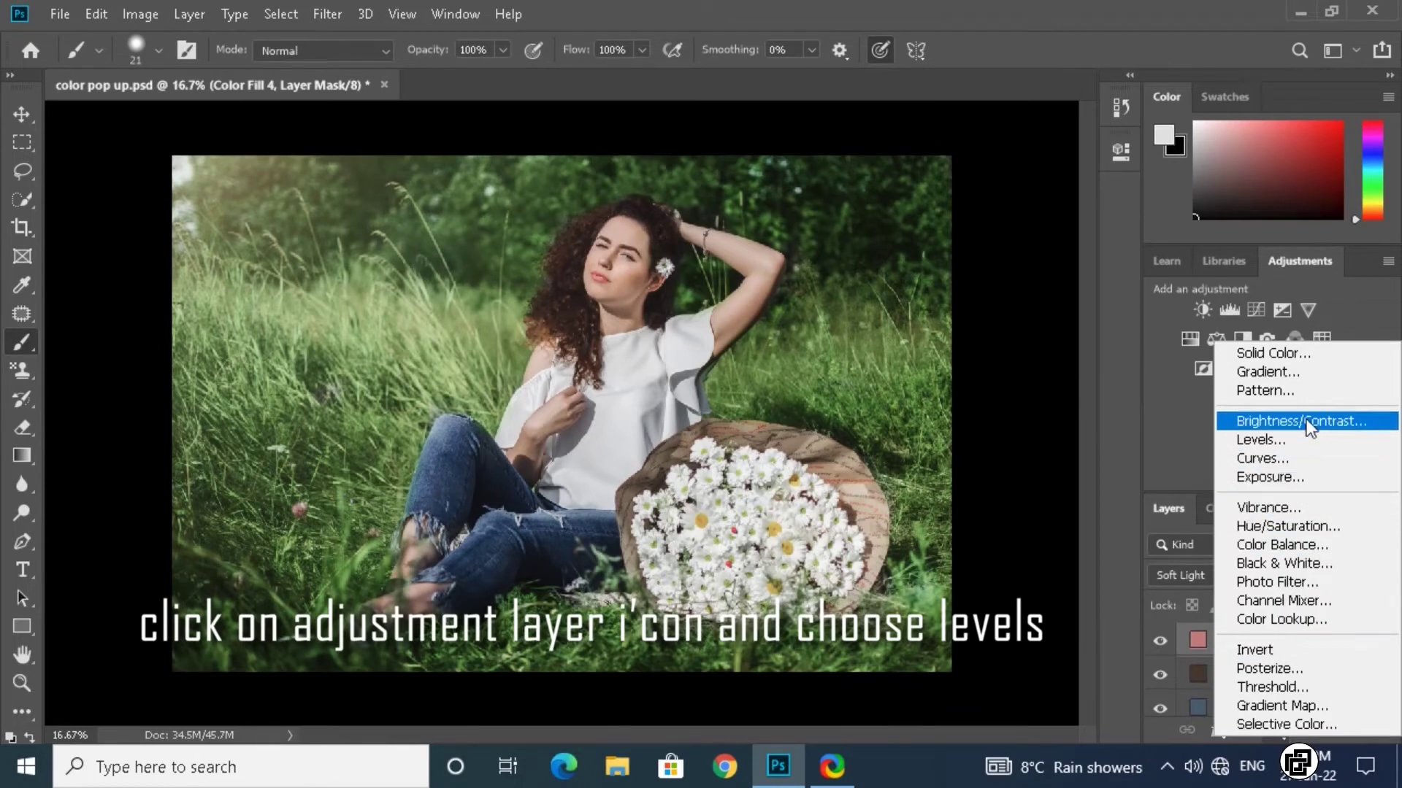
Add a Levels adjustment with black input 8 and white input 237
left_click(1284, 439)
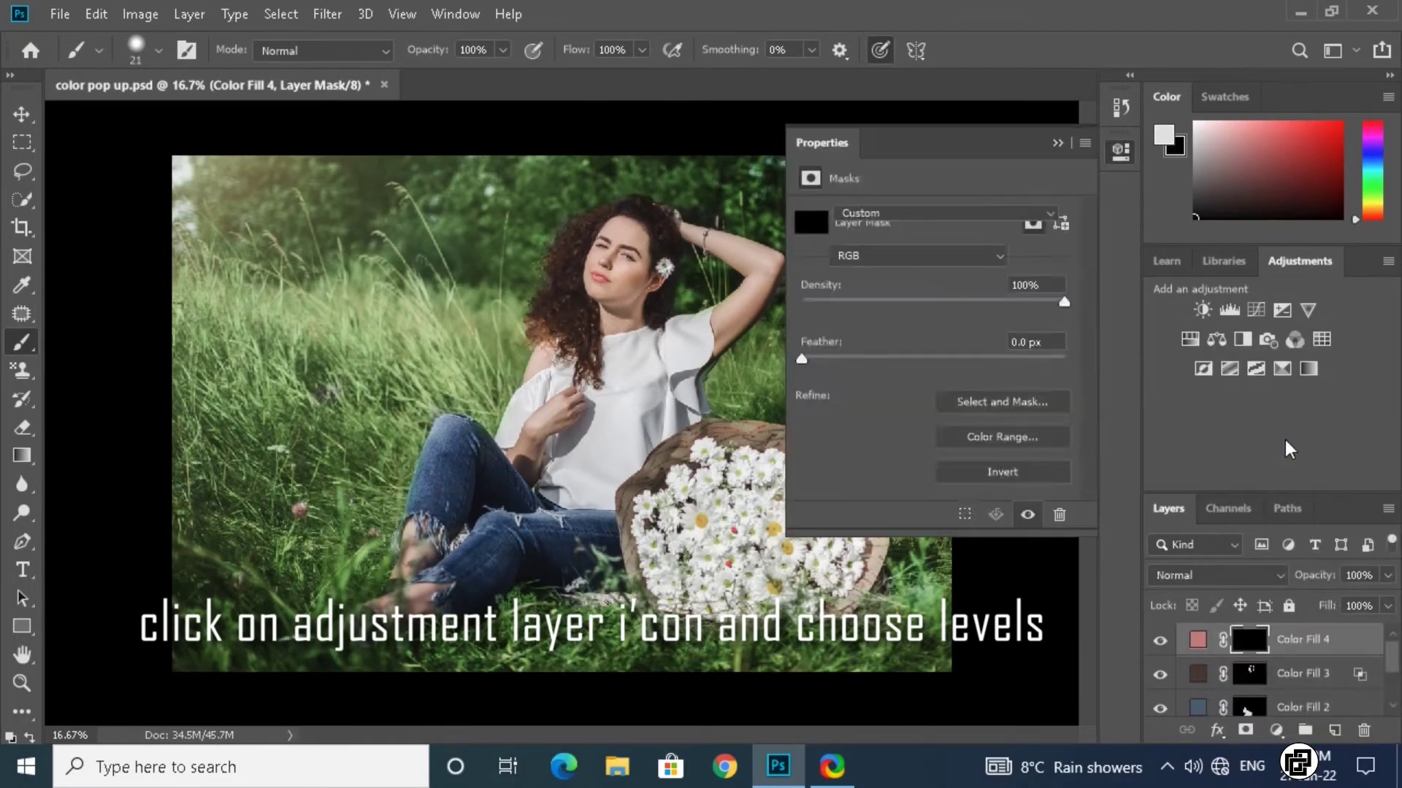
left_click_drag(830, 373, 840, 373)
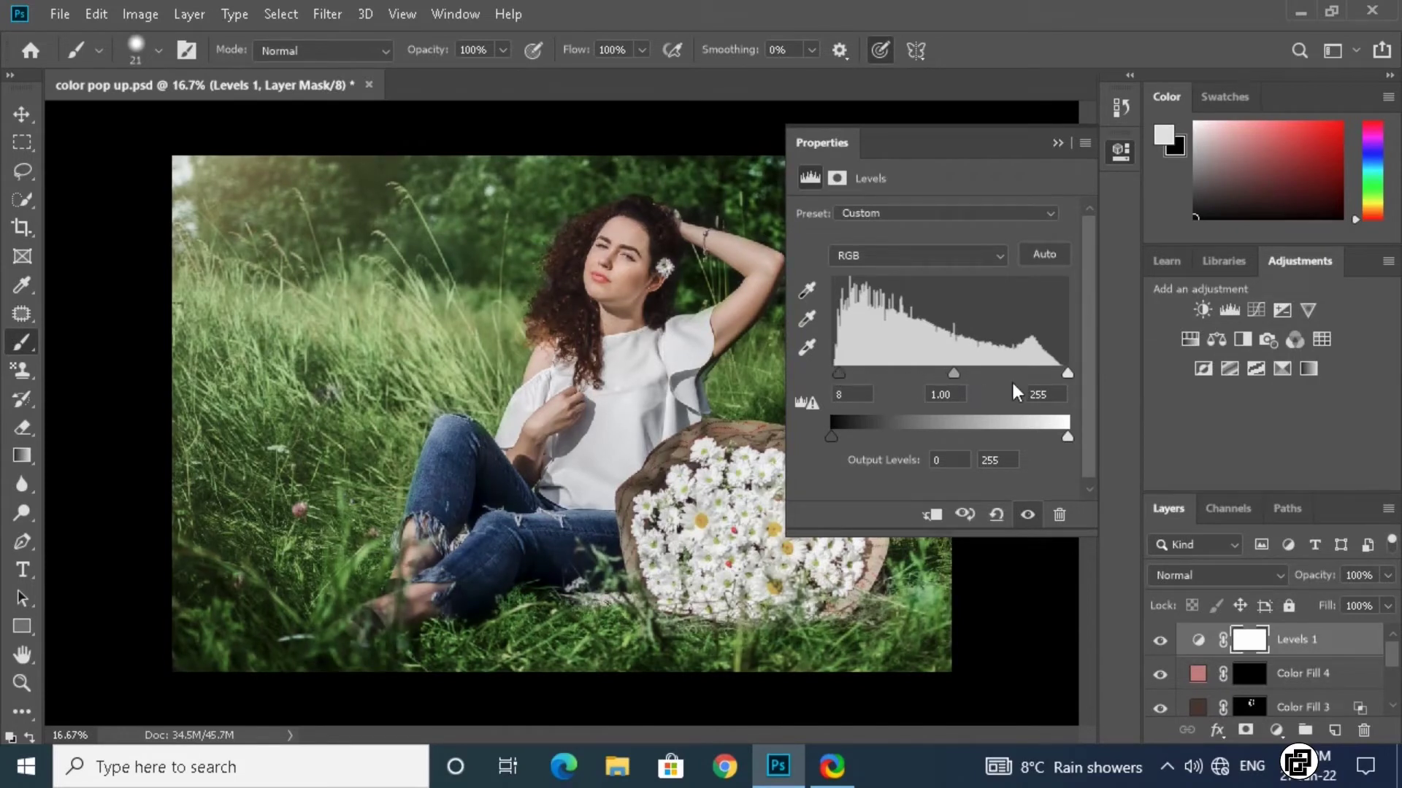
left_click_drag(1067, 373, 1053, 376)
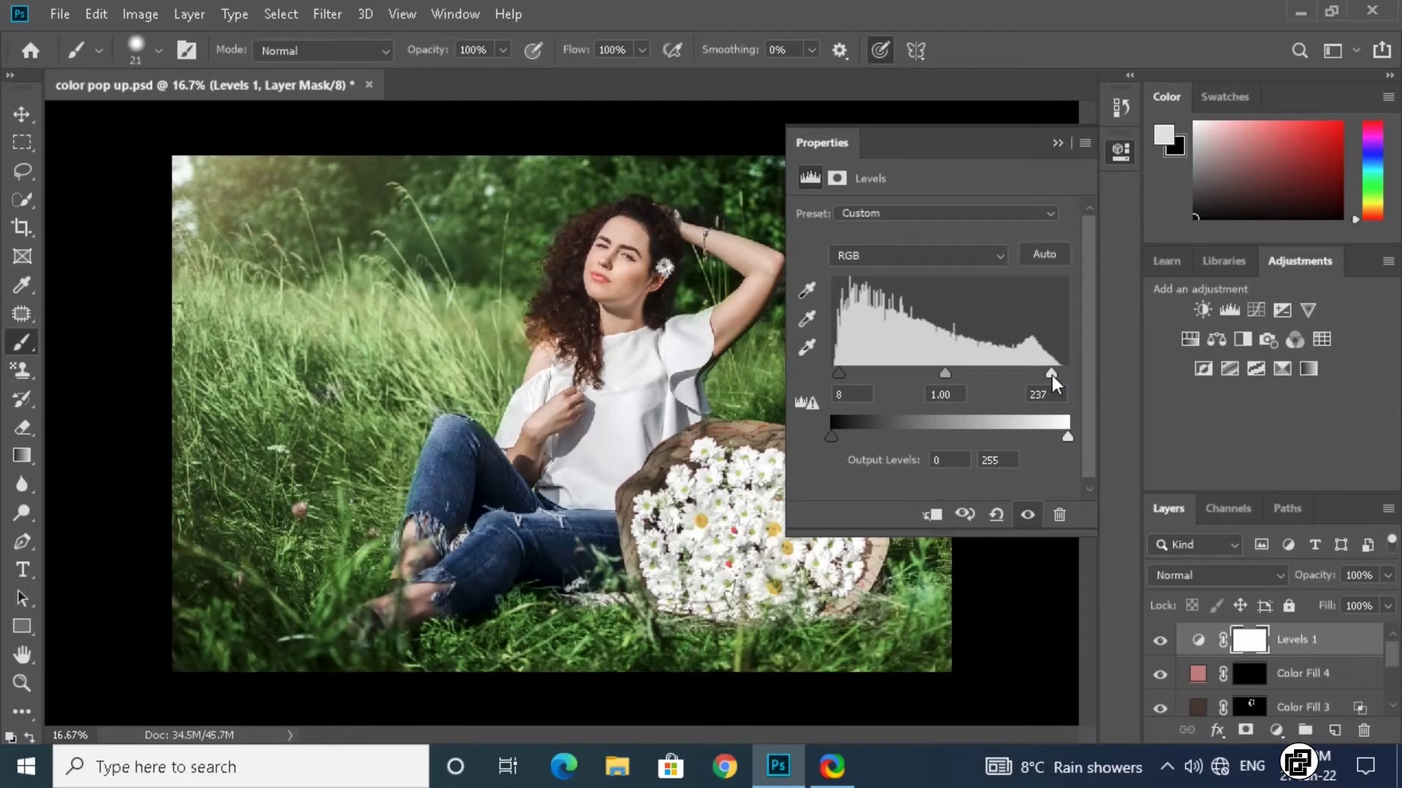
left_click(1057, 143)
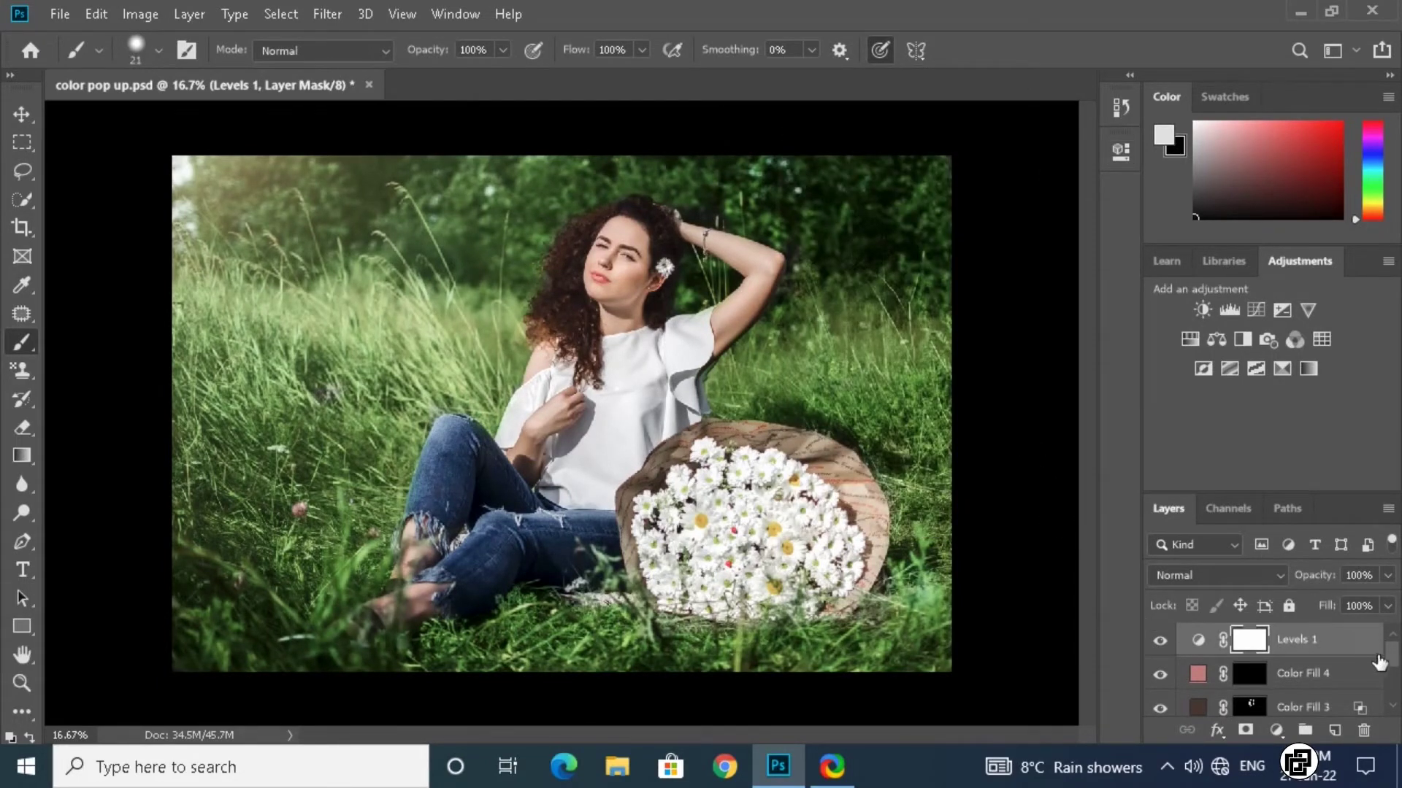
left_click(1276, 730)
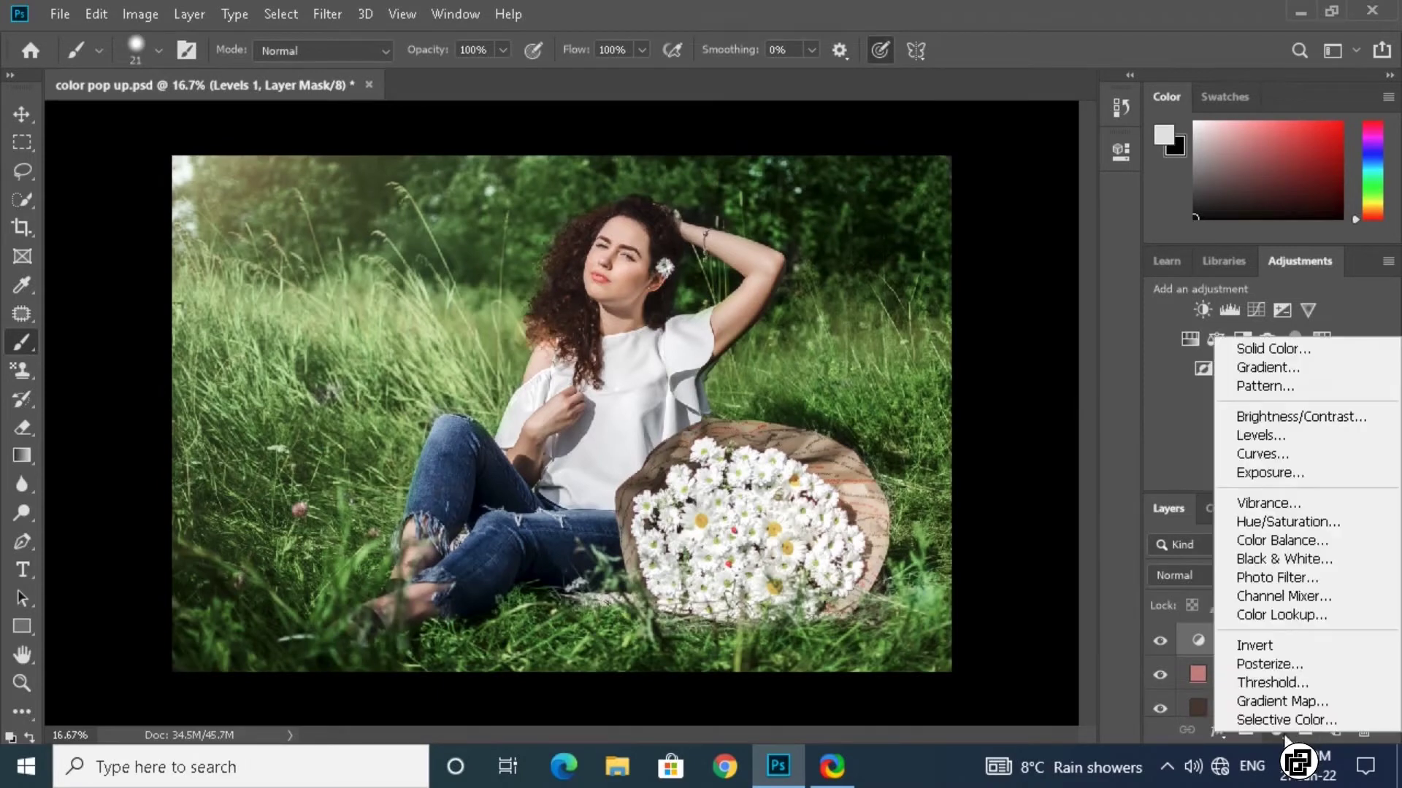
Add a Curves layer that brightens the sampled face tone, then invert its mask to black
left_click(1287, 455)
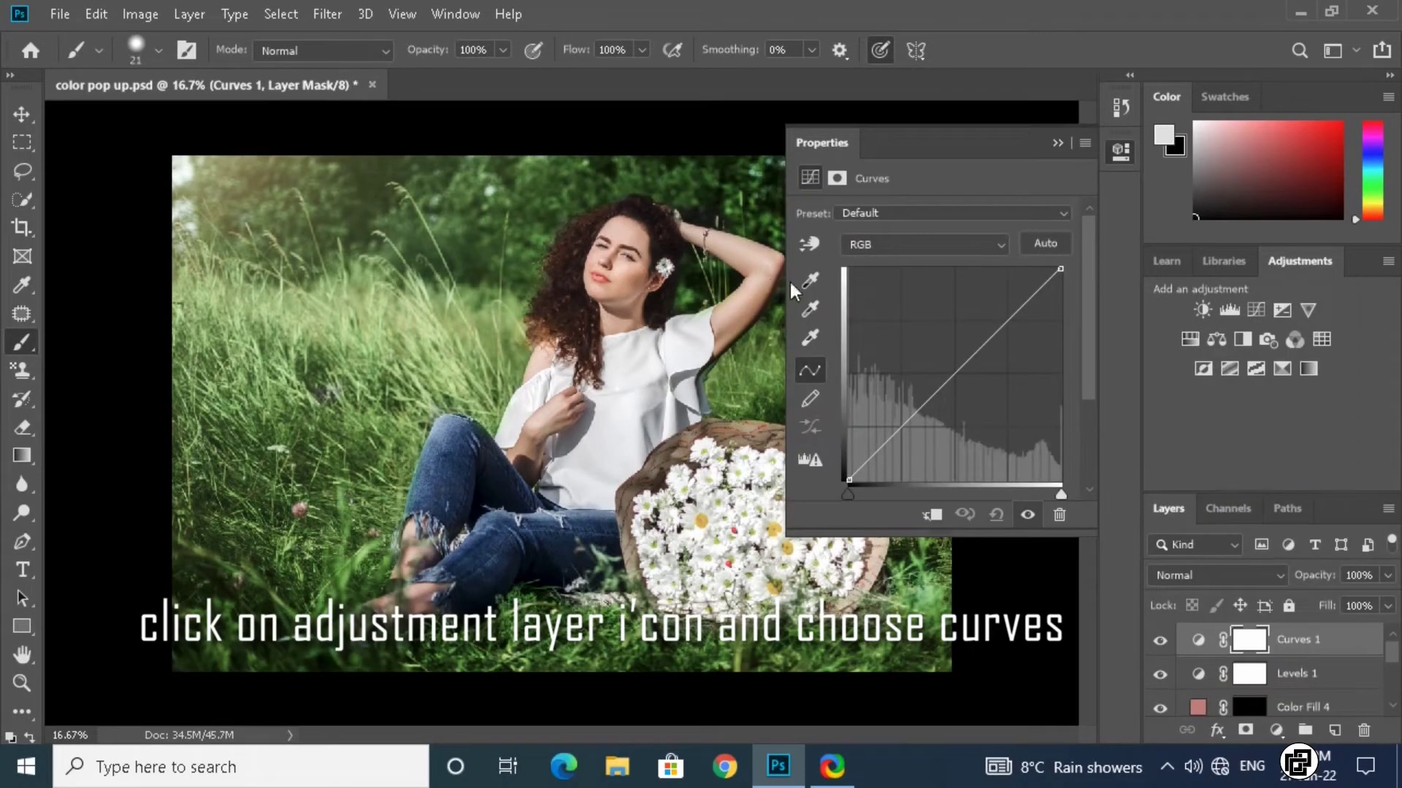
left_click(809, 244)
left_click(637, 267)
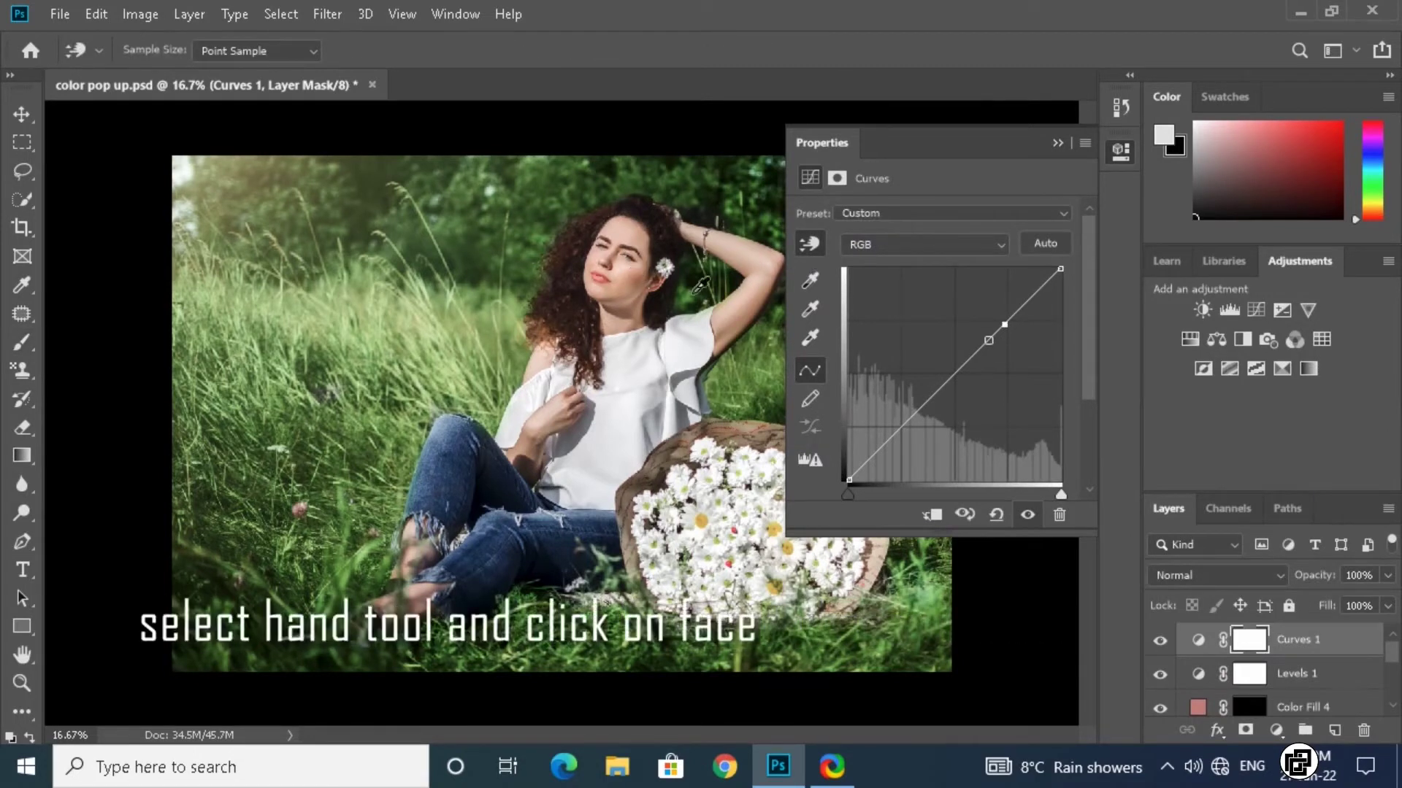
left_click_drag(1003, 323, 1001, 321)
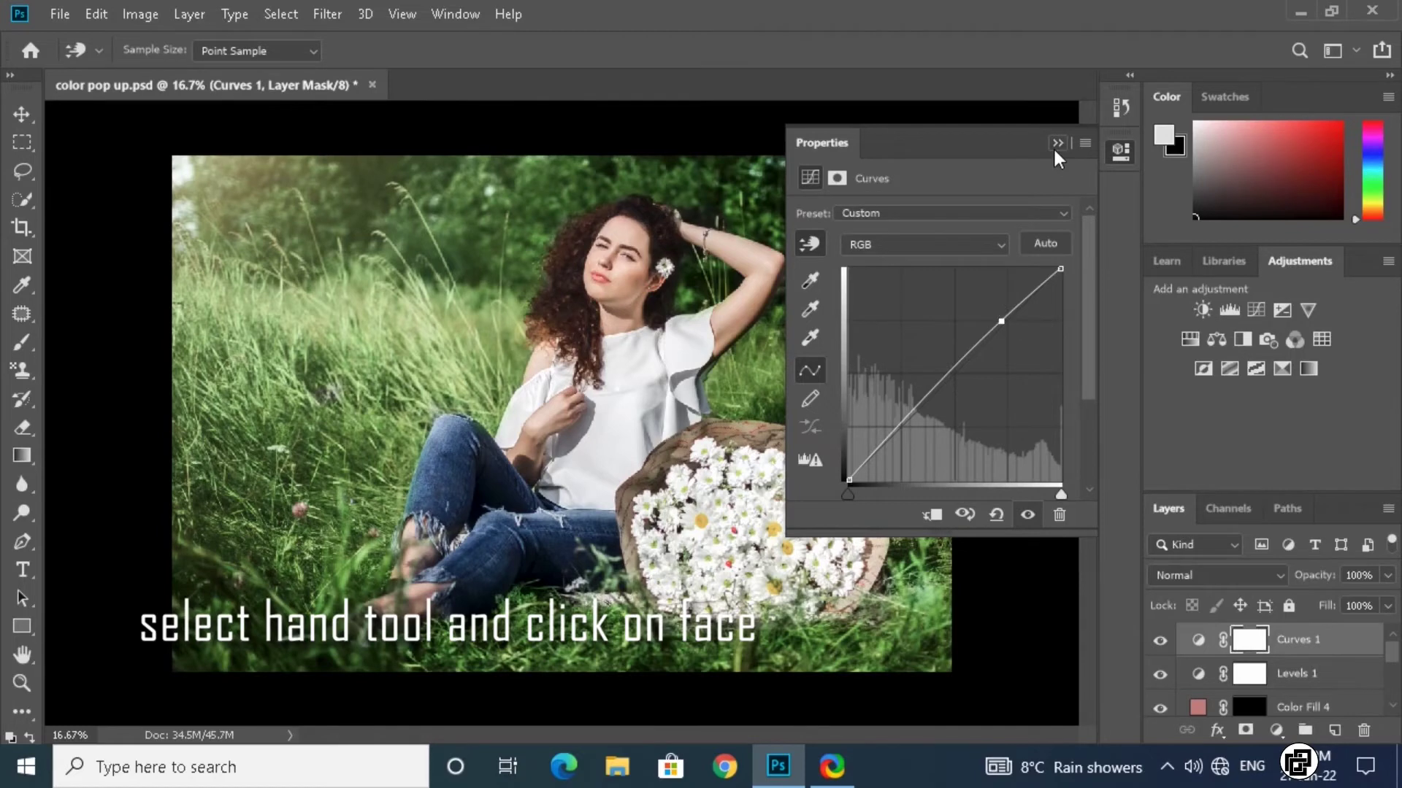
left_click(1054, 149)
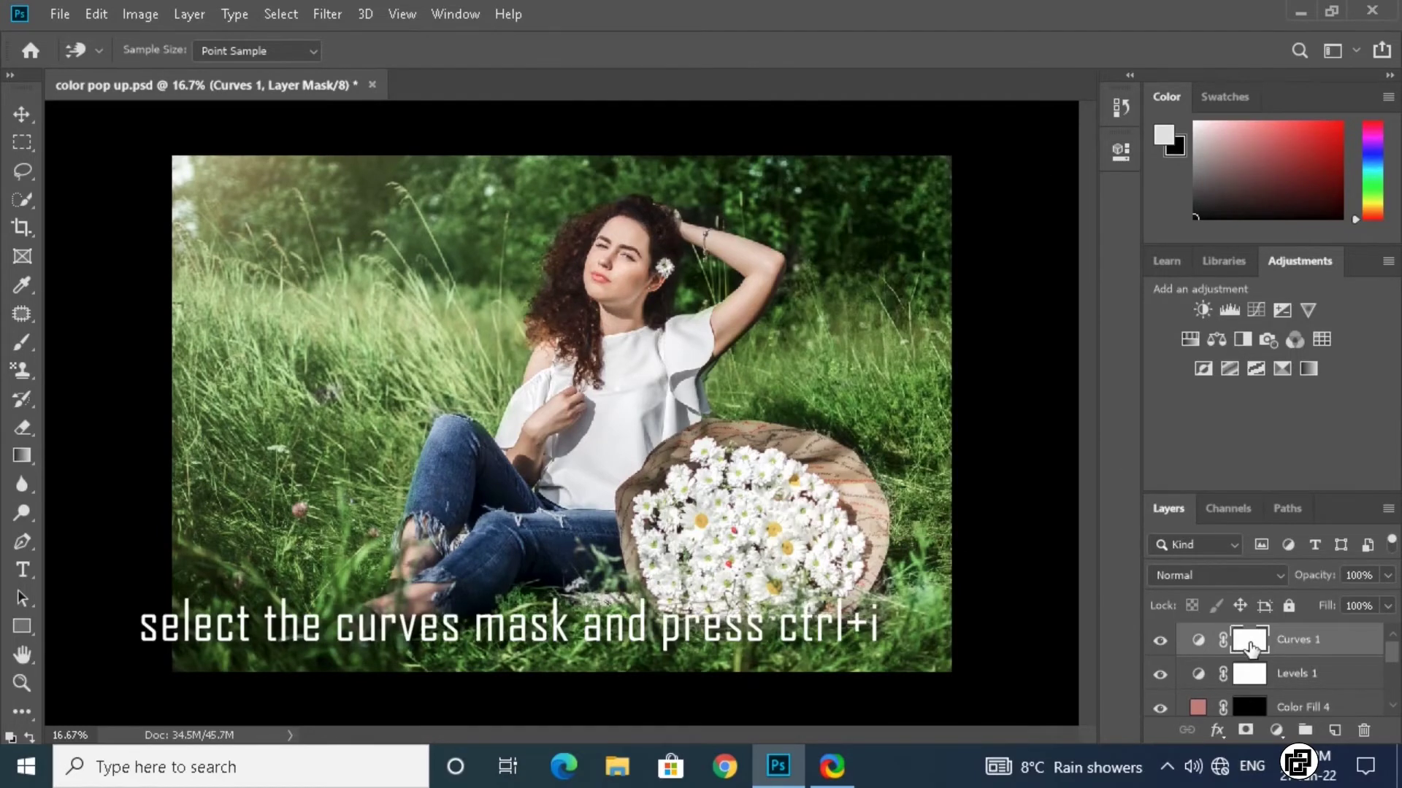
key("ctrl+i")
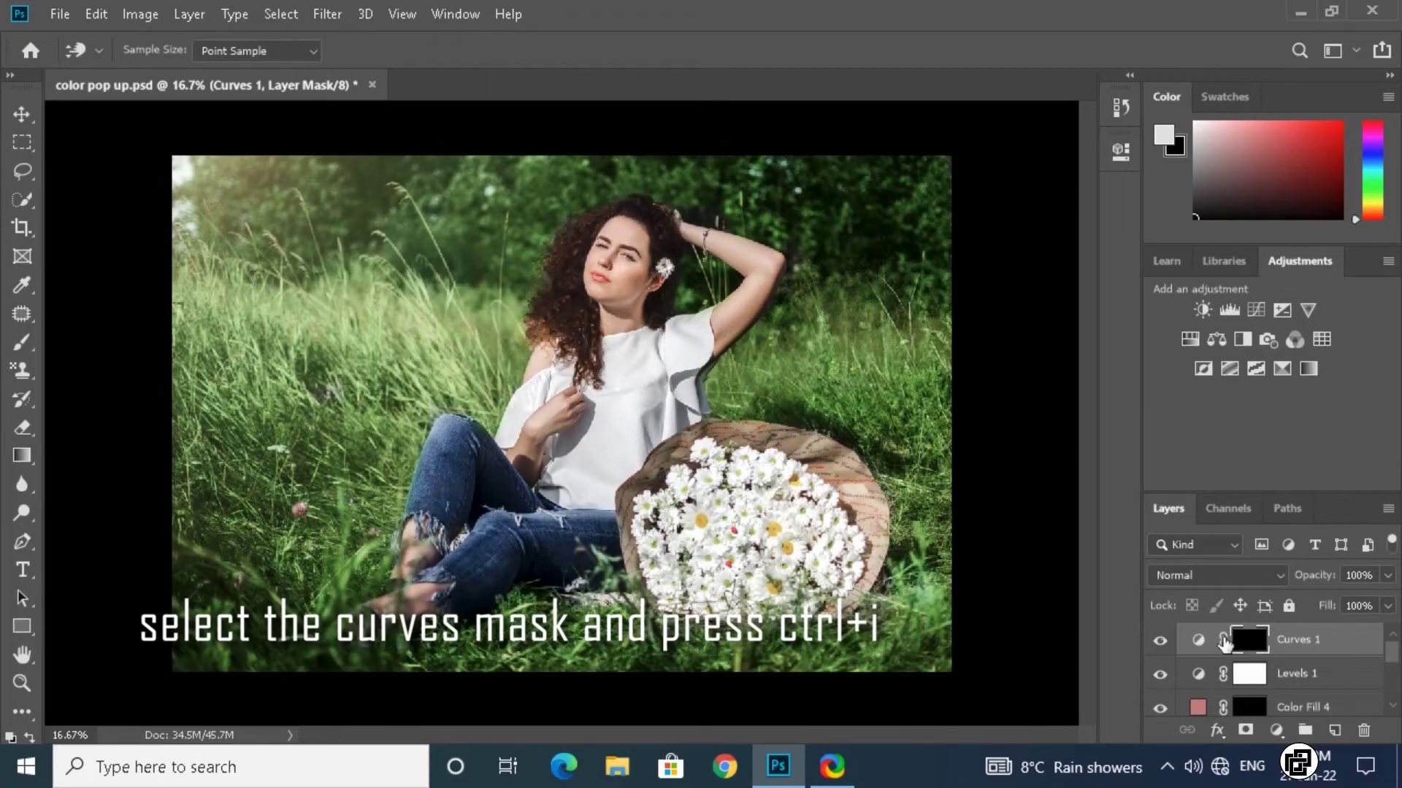
Select the Brush tool and zoom in on the woman's face
left_click(22, 342)
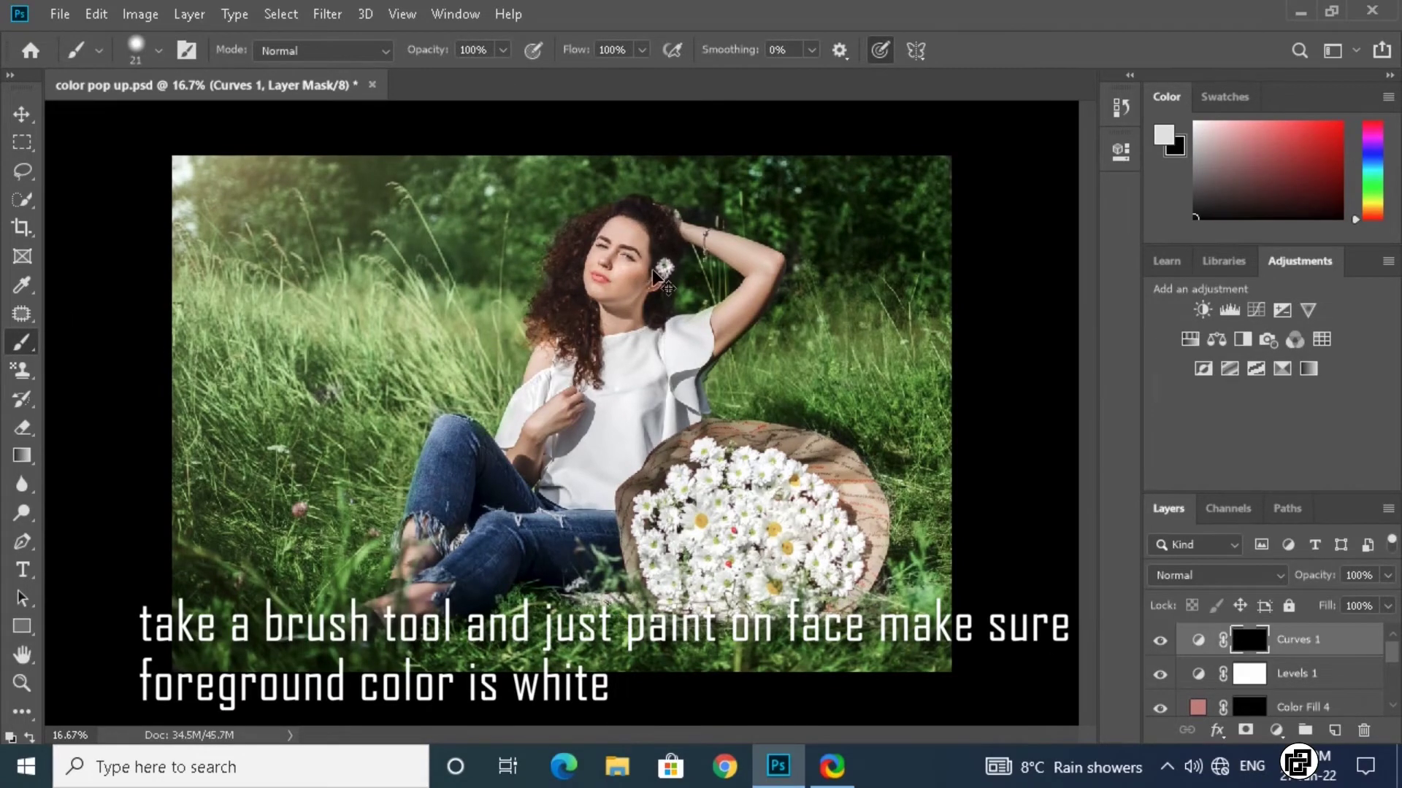
key("ctrl+plus")
key("ctrl+plus")
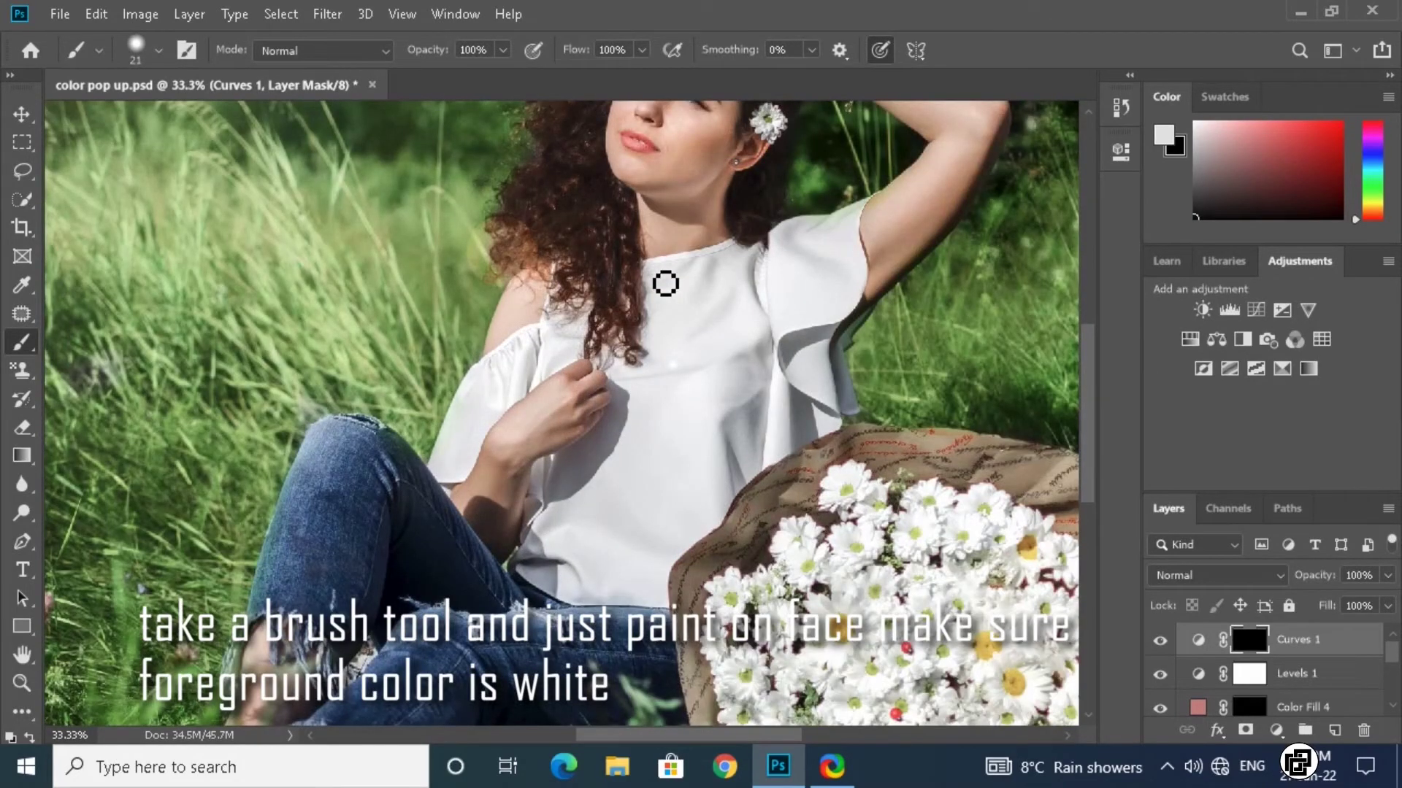
left_click_drag(1088, 376, 1100, 297)
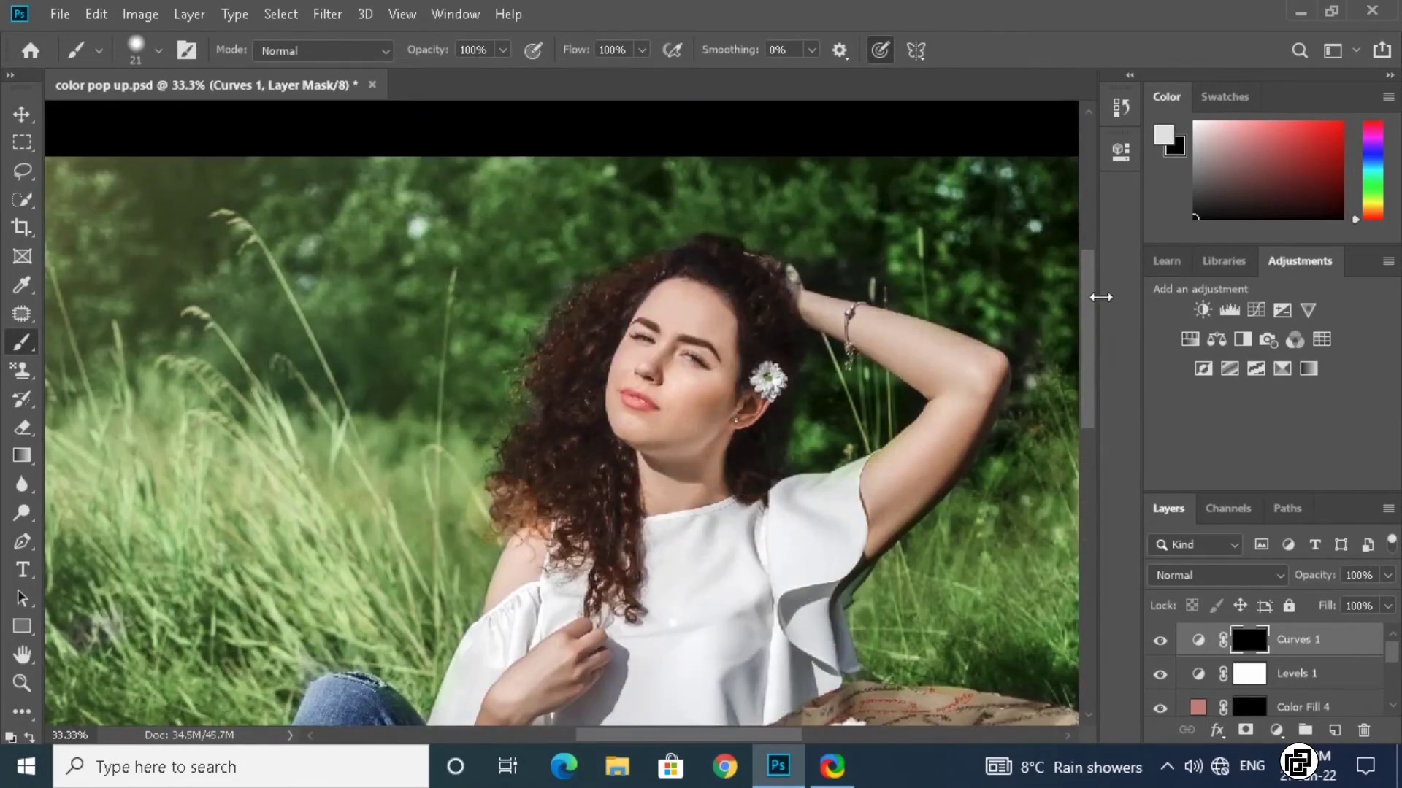
key("ctrl+plus")
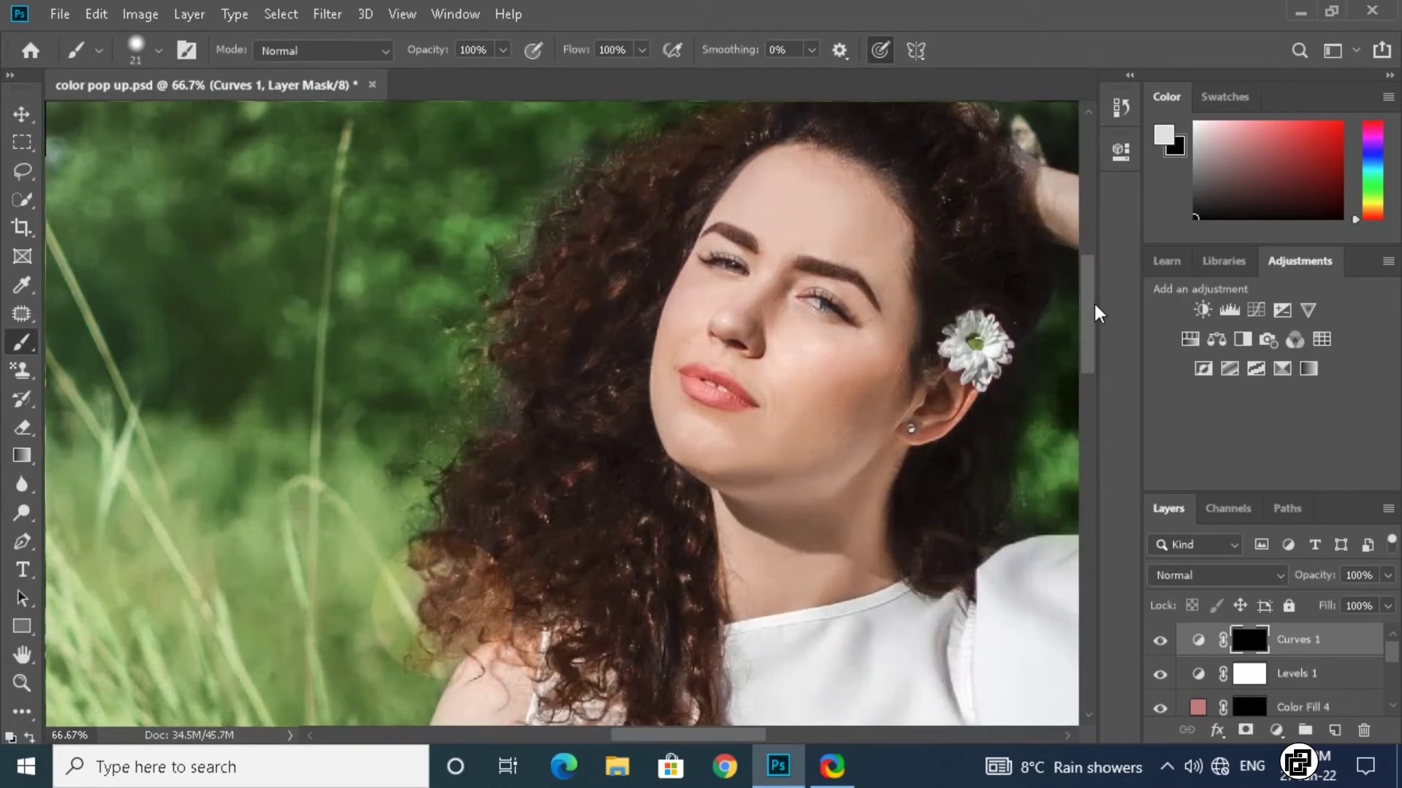
left_click_drag(947, 321, 690, 422)
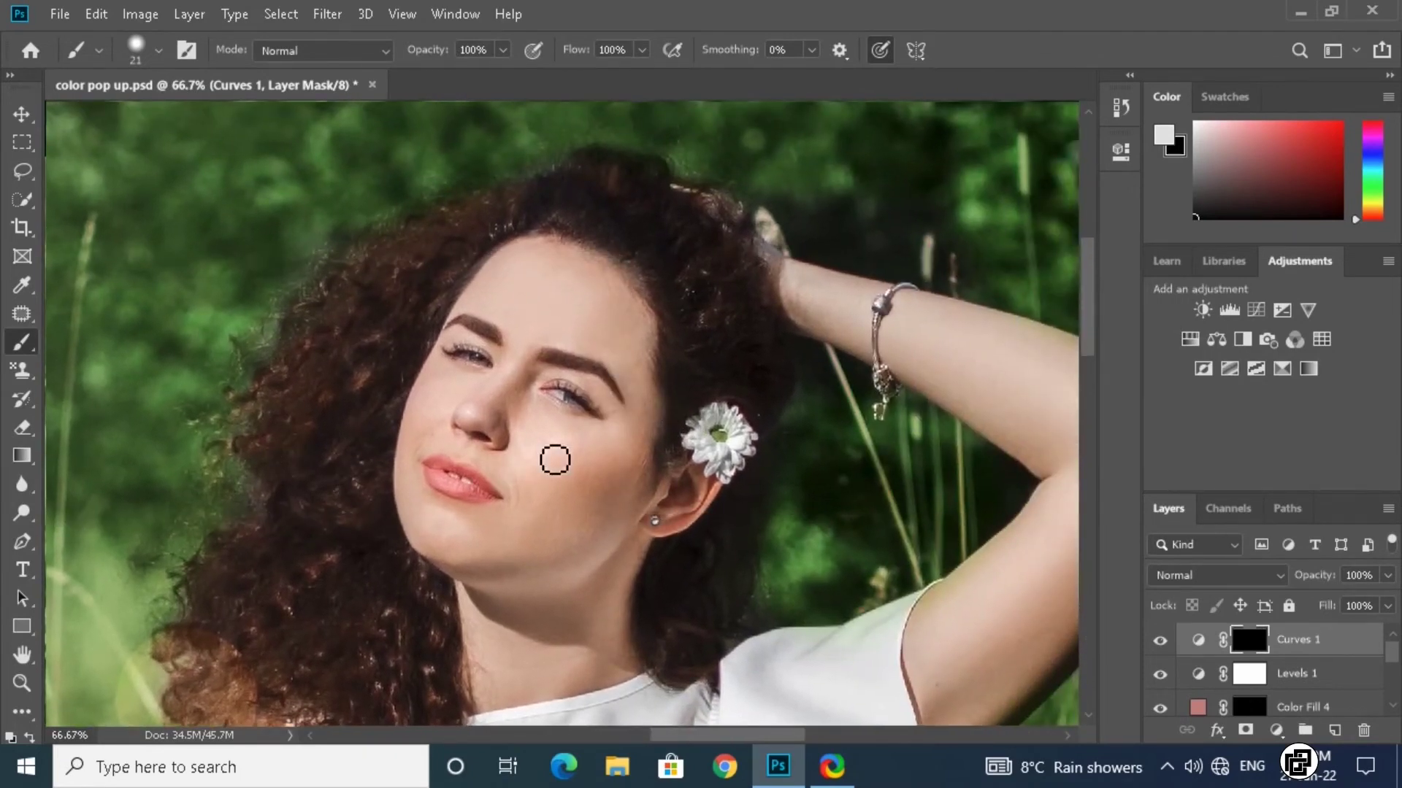
Set the brush to 53 px and paint the face into the Curves mask
right_click(555, 459)
left_click_drag(677, 442, 697, 438)
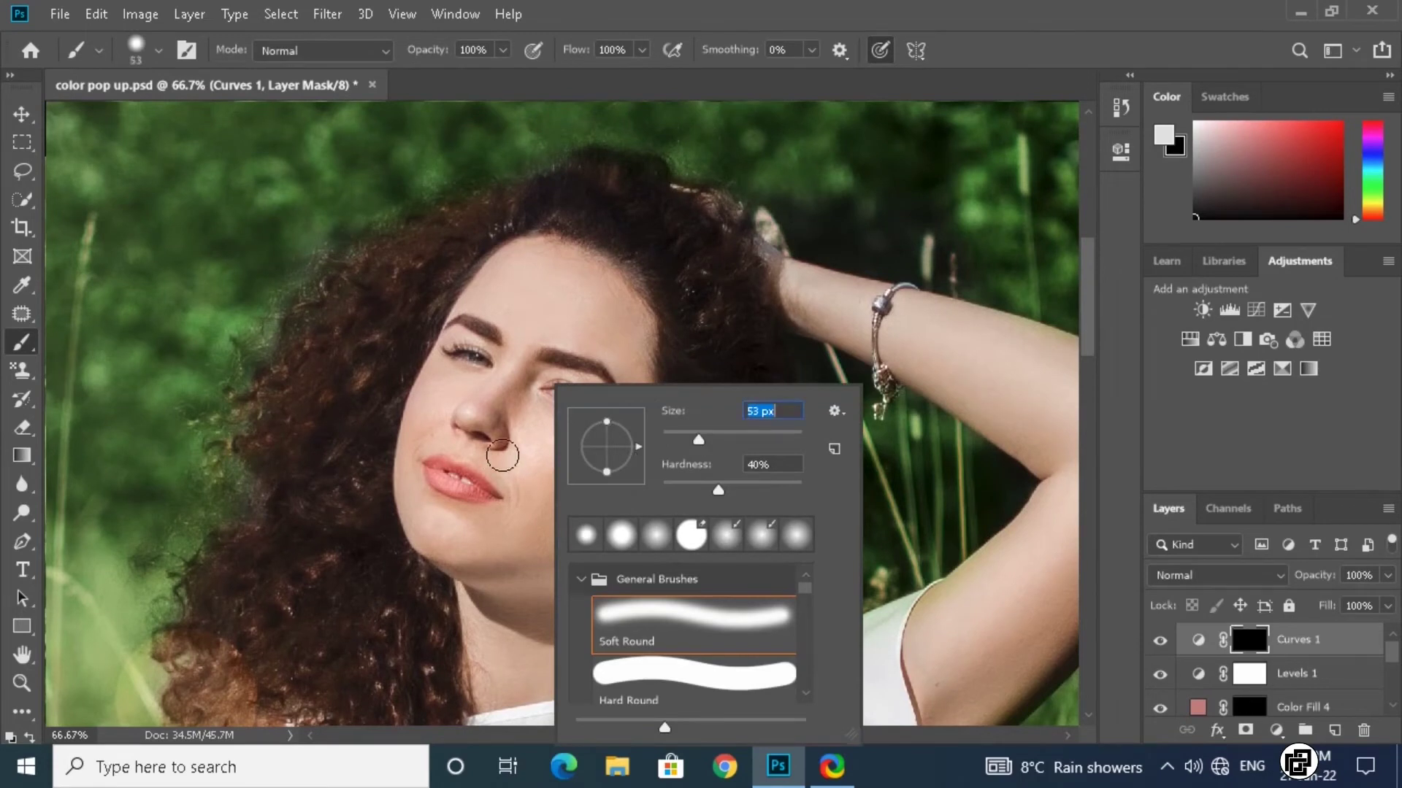
left_click(501, 454)
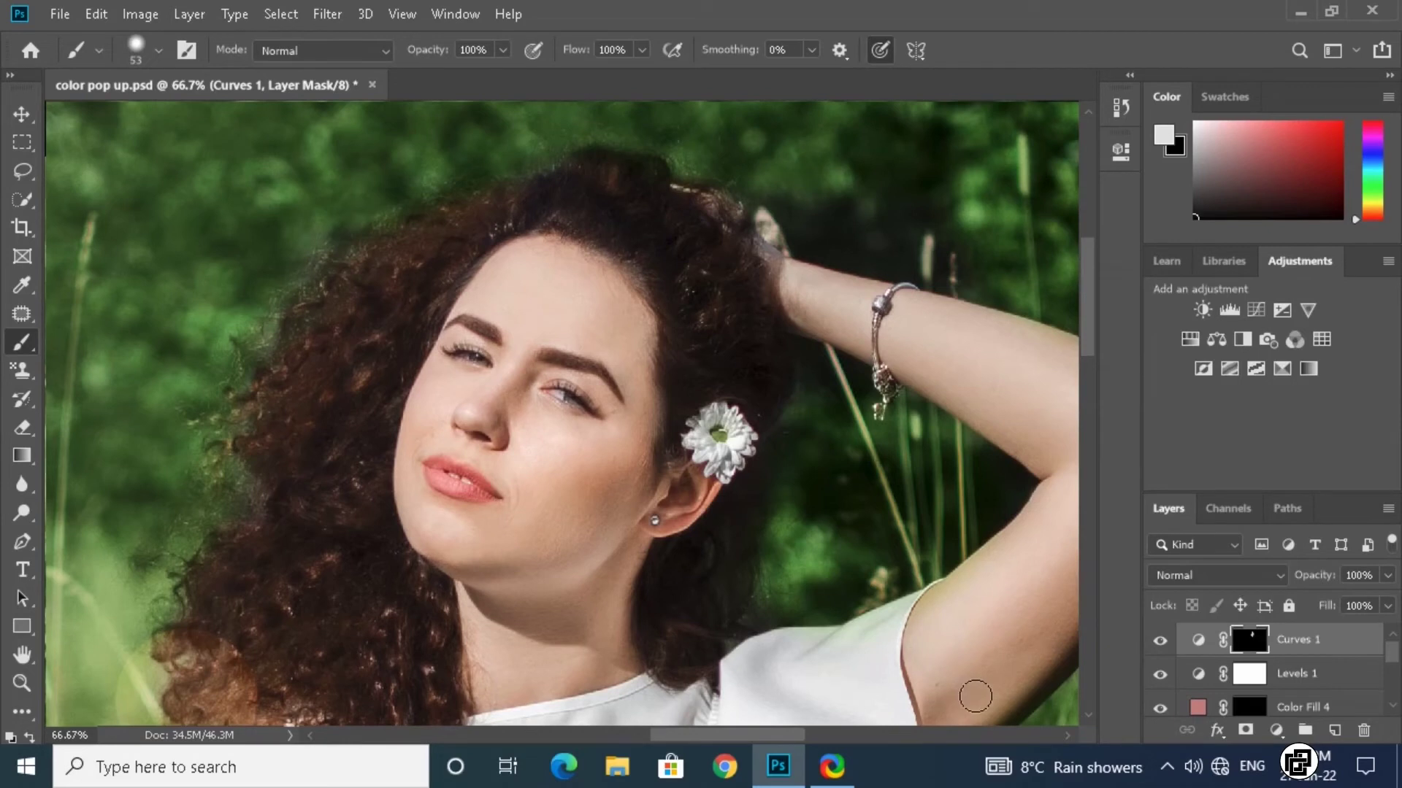
left_click_drag(772, 736, 808, 742)
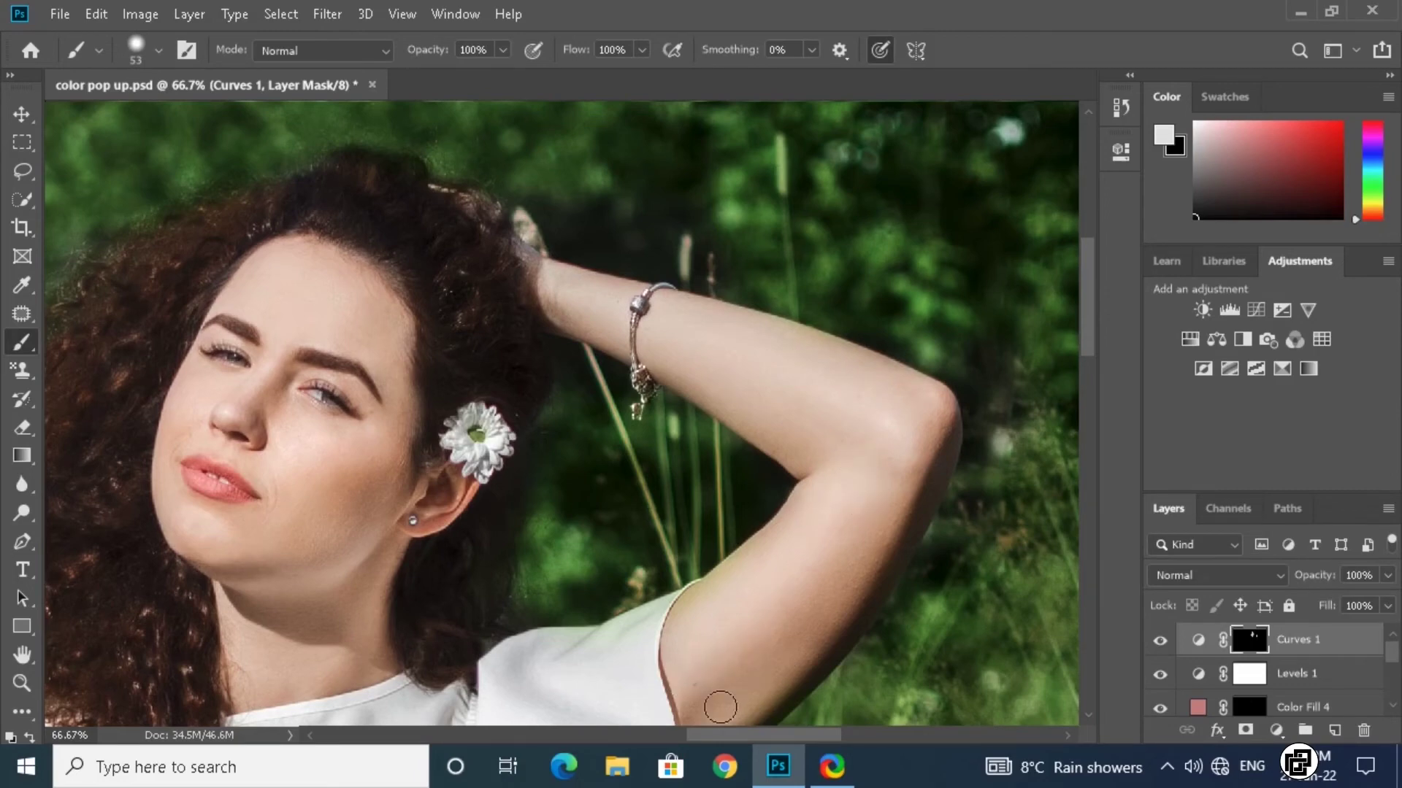
scroll(789, 657, "left", 5)
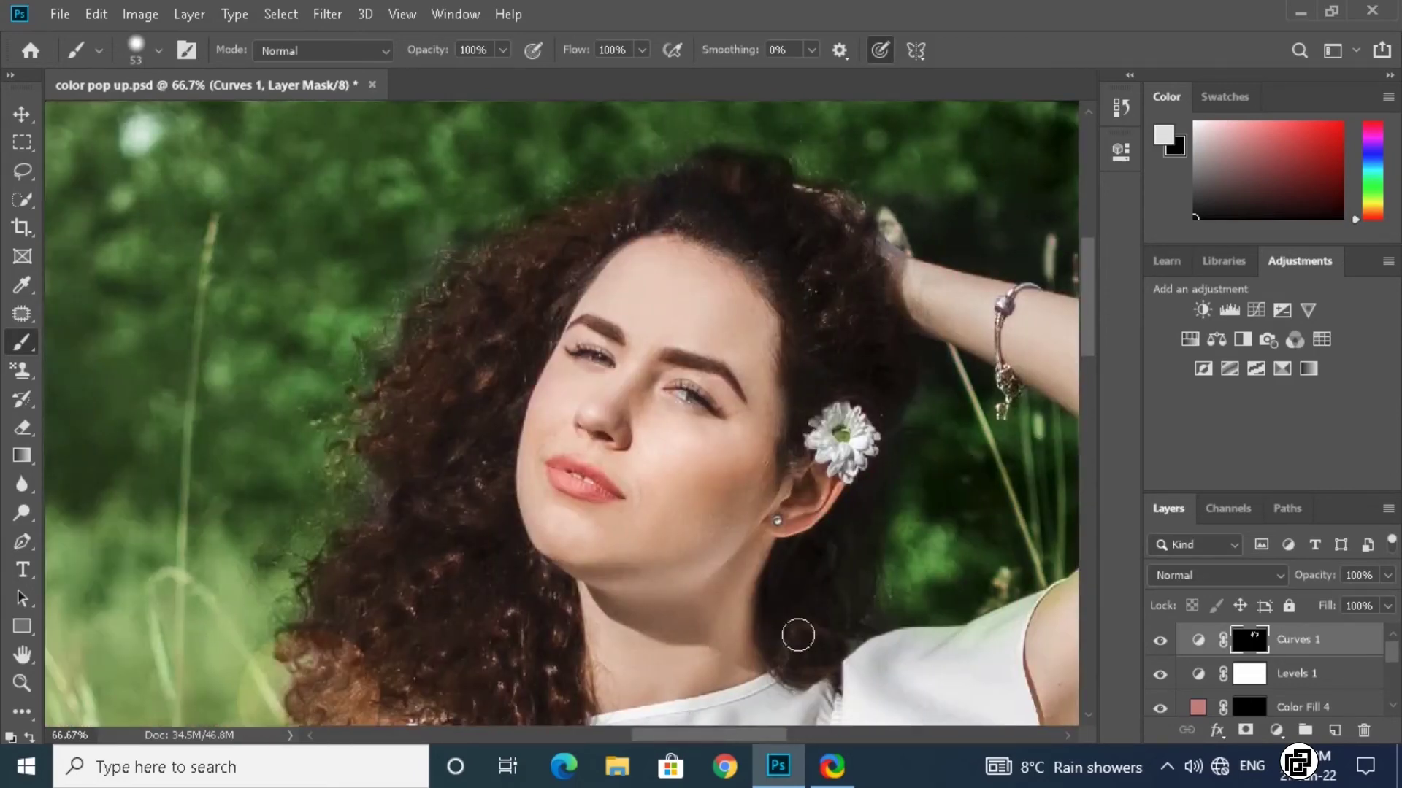
Paint the Curves mask over the neck and hand, then zoom out to the whole photo
left_click_drag(1095, 351, 1091, 413)
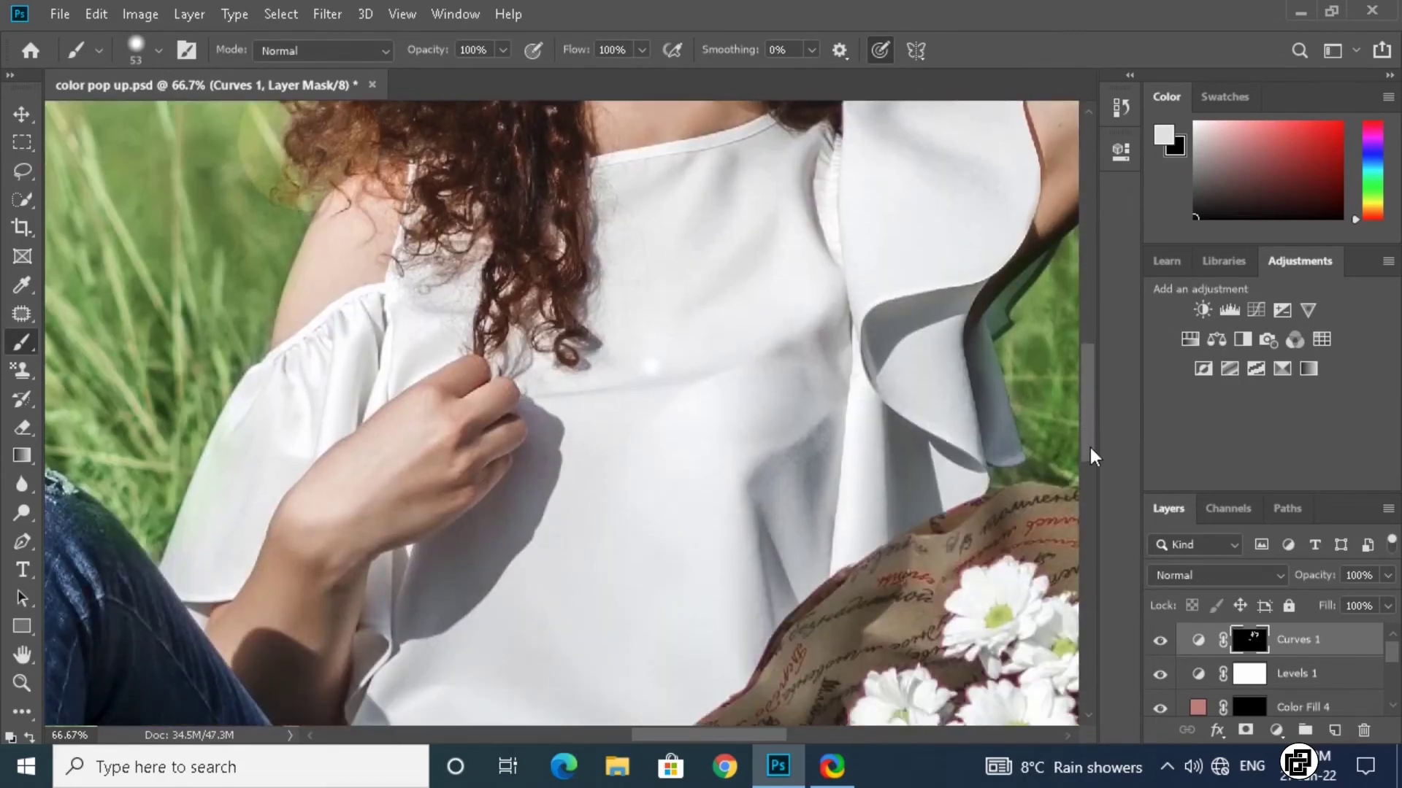
left_click_drag(1099, 415, 1088, 463)
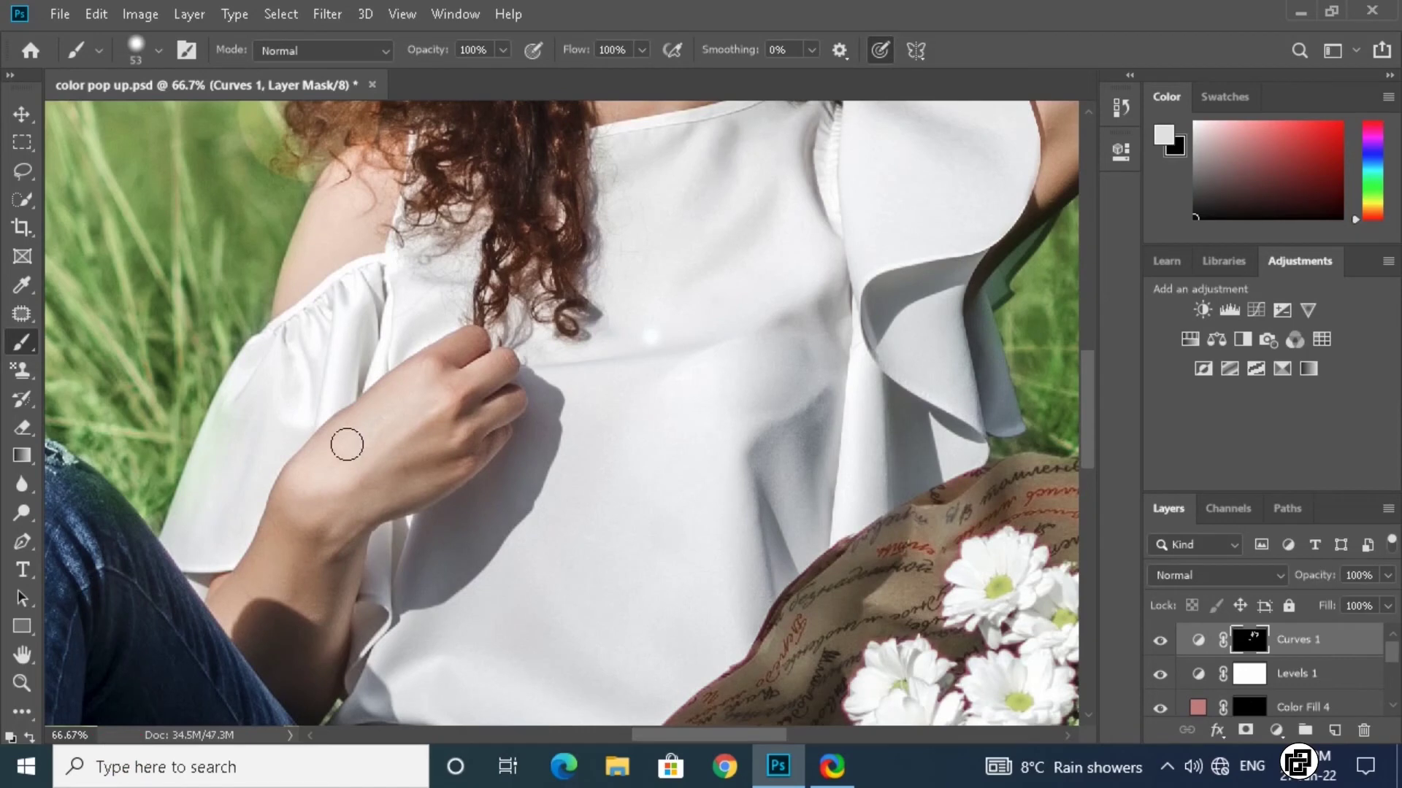
left_click_drag(1091, 436, 1102, 361)
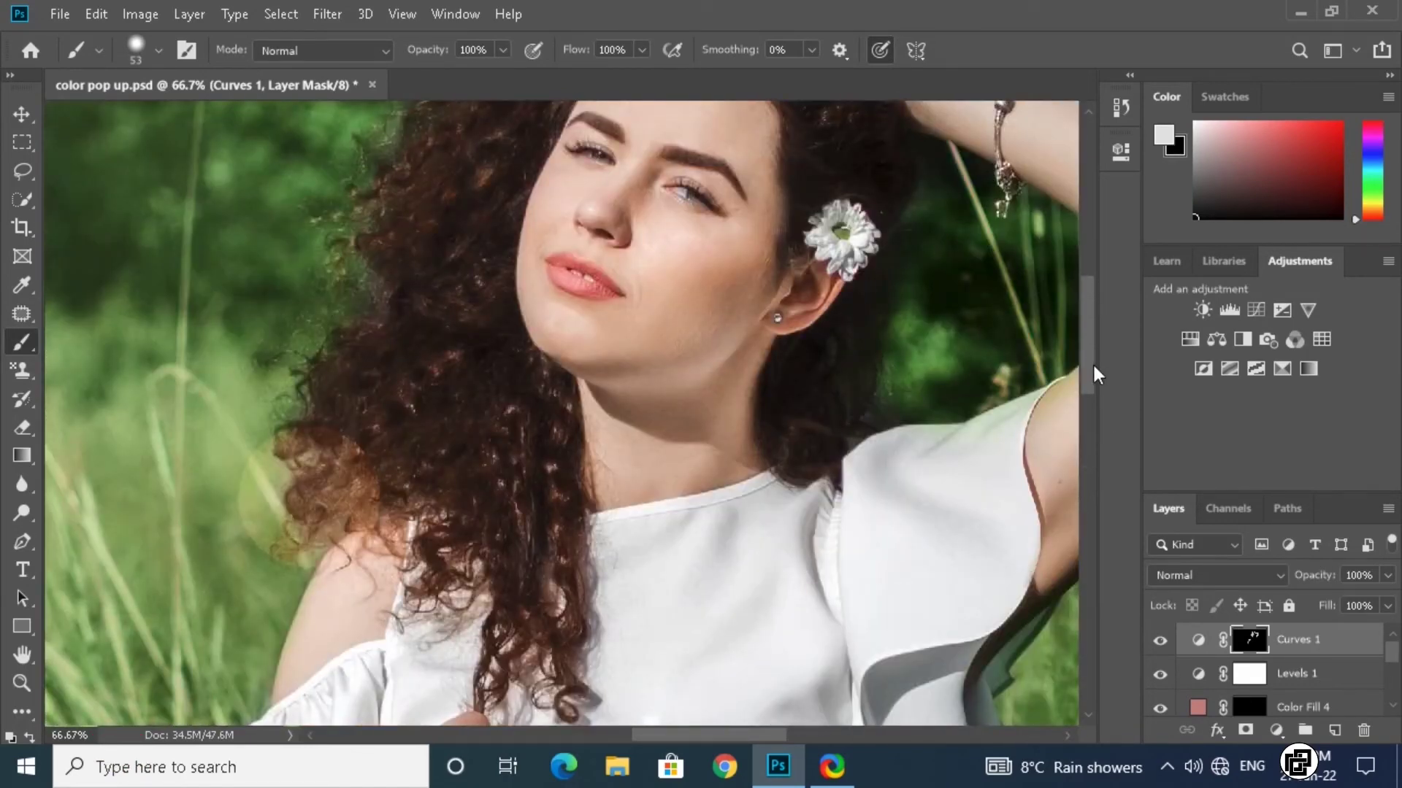
key("ctrl+minus")
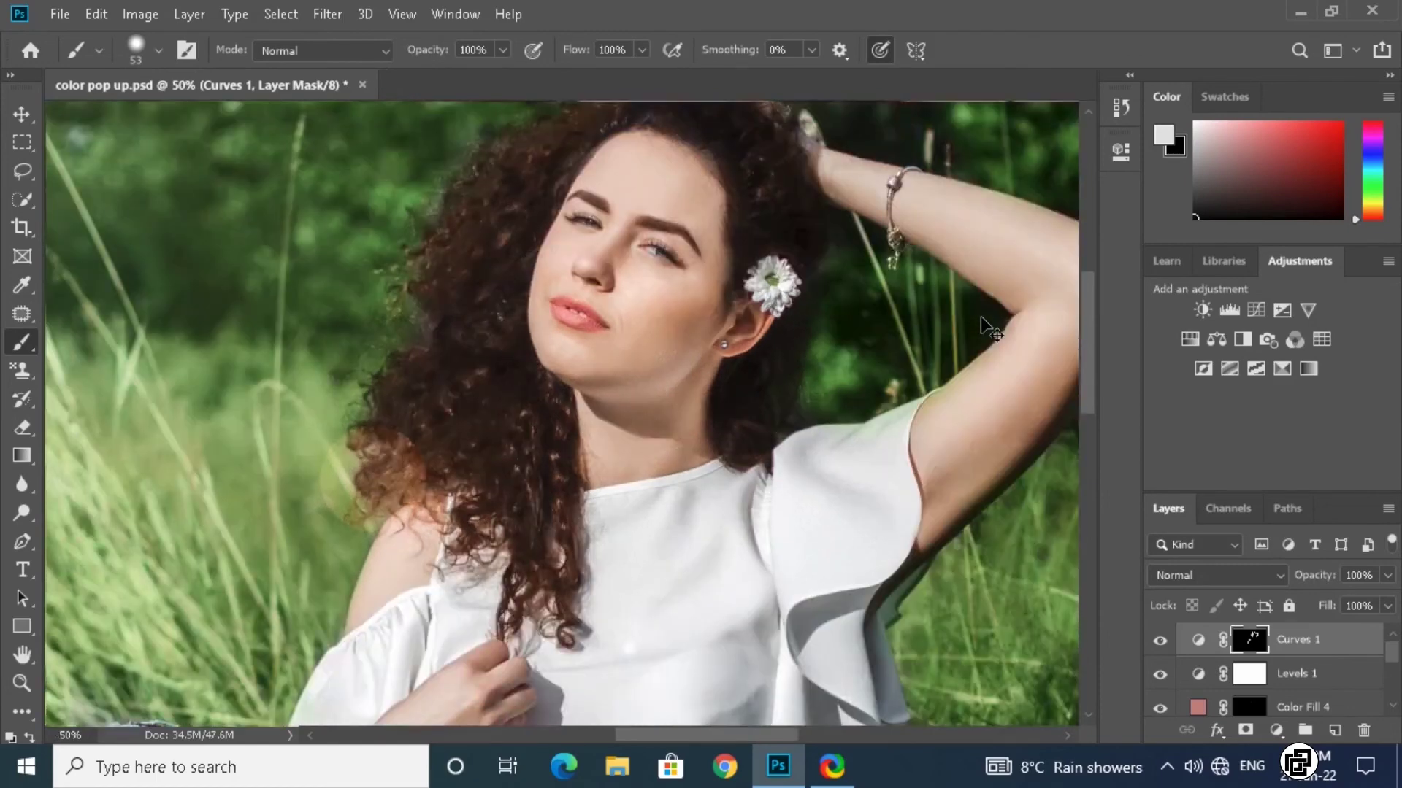
key("ctrl+minus")
key("ctrl+minus")
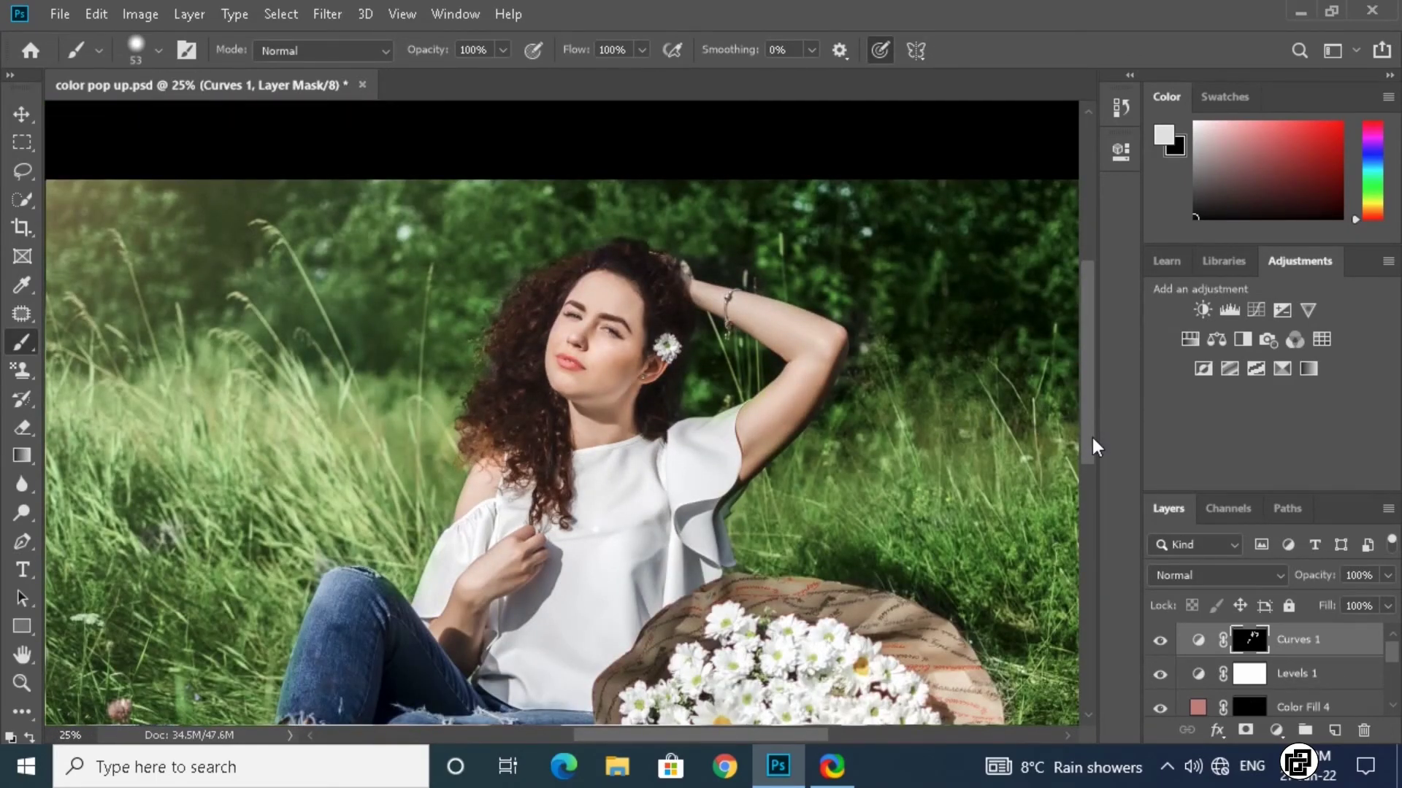
left_click_drag(1092, 436, 1092, 472)
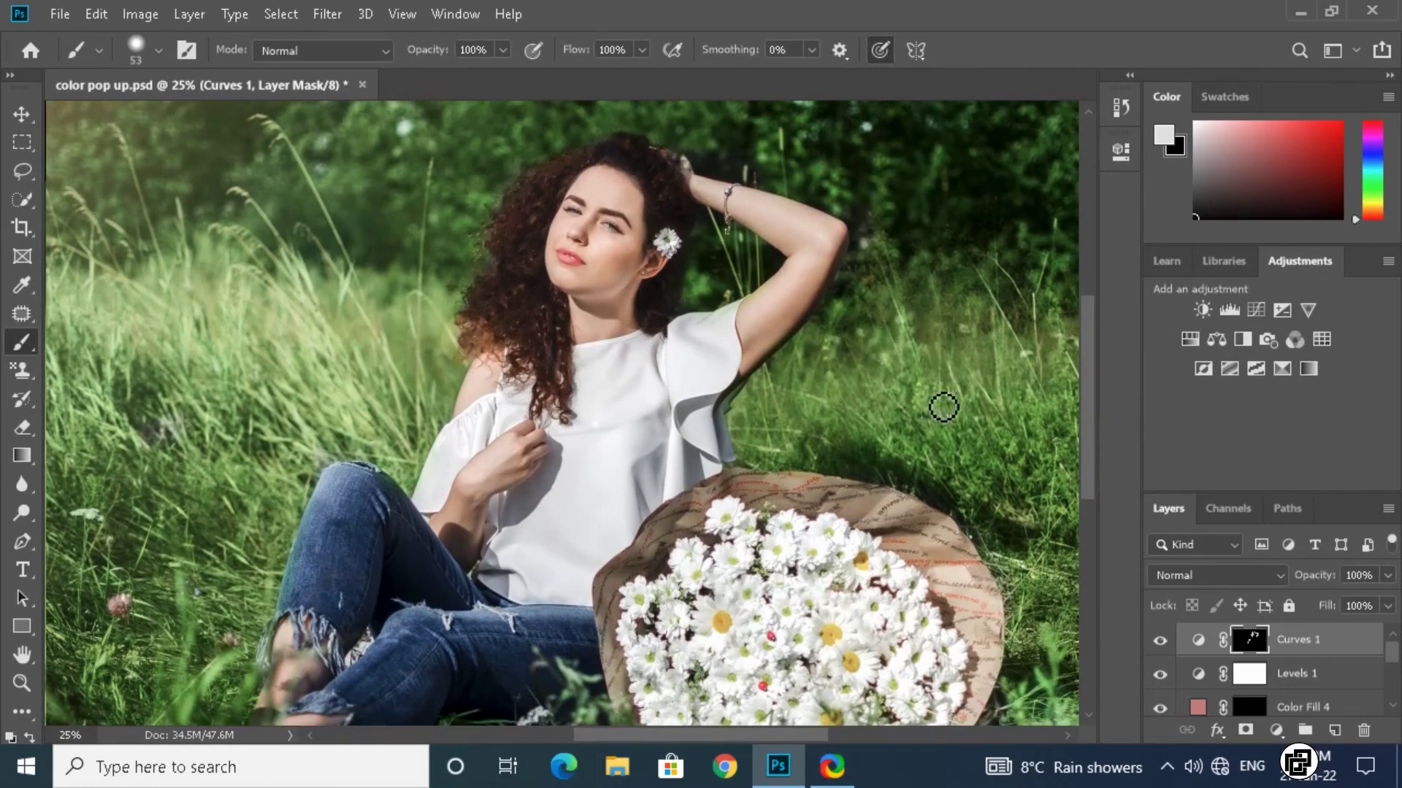
key("ctrl+minus")
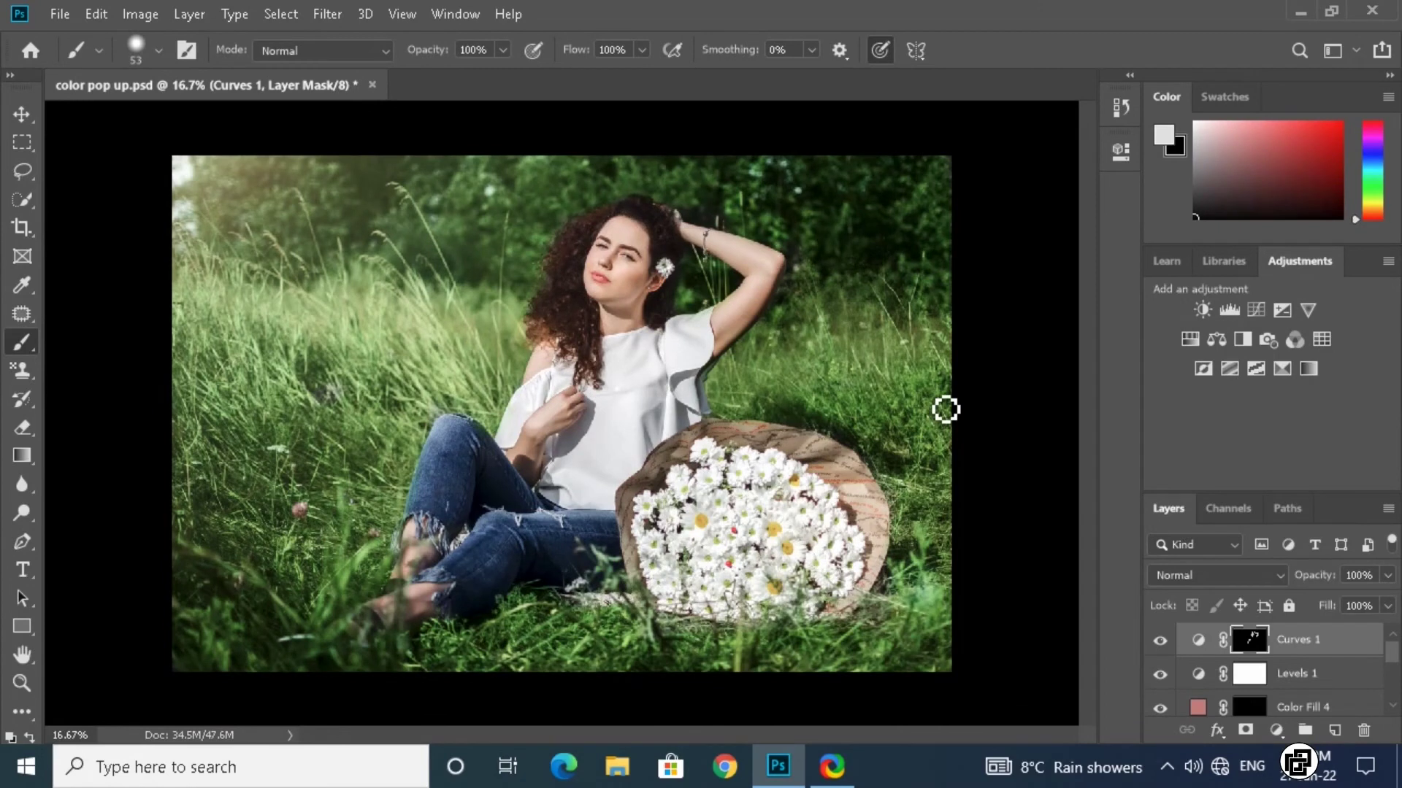
scroll(1399, 661, "down", 5)
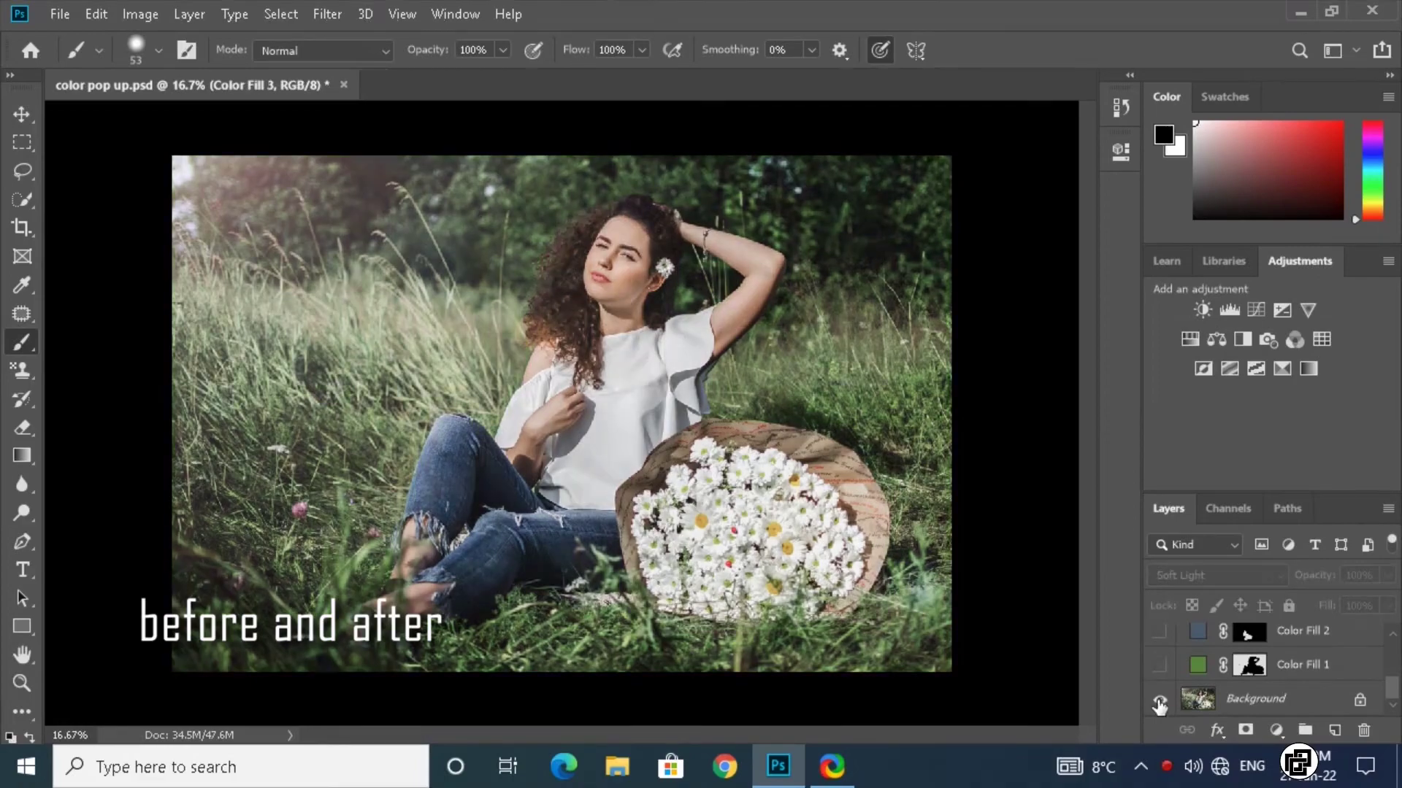
left_click(1159, 702, "alt")
left_click(1160, 702, "alt")
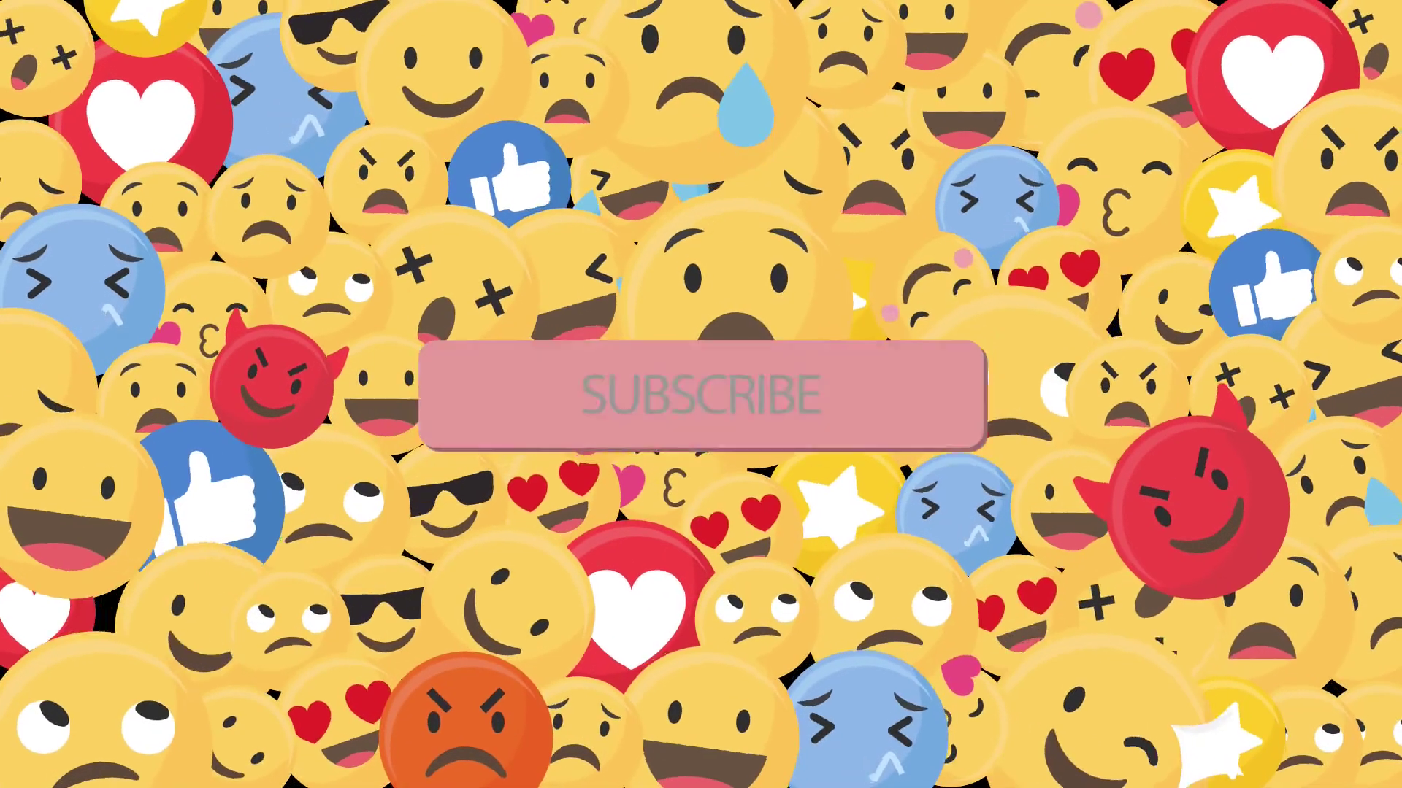